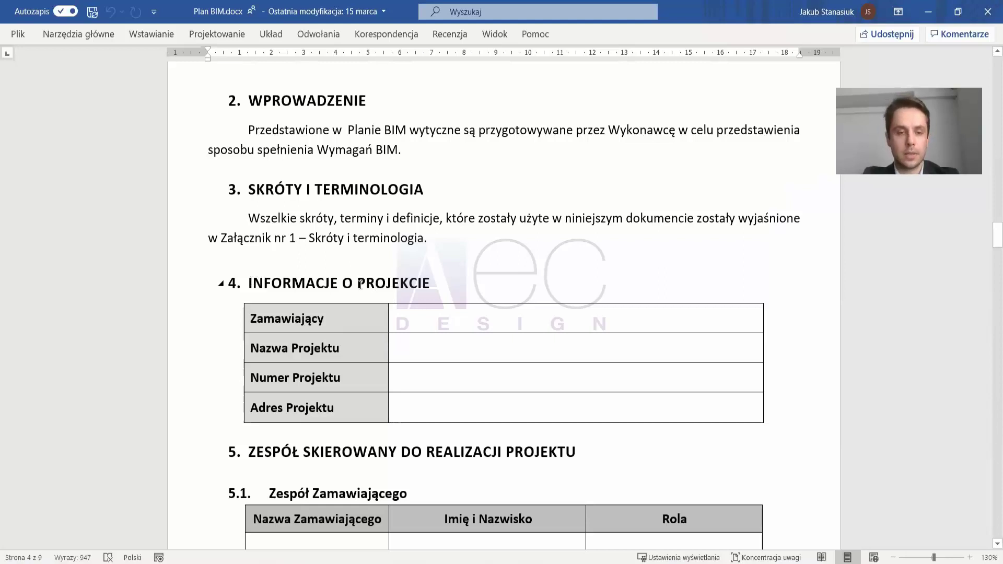
# Review the BIM plan from section 4, project information, through the team and contact tables to section 5.5 on member responsibilities.
pyautogui.scroll(-4, 360, 285)
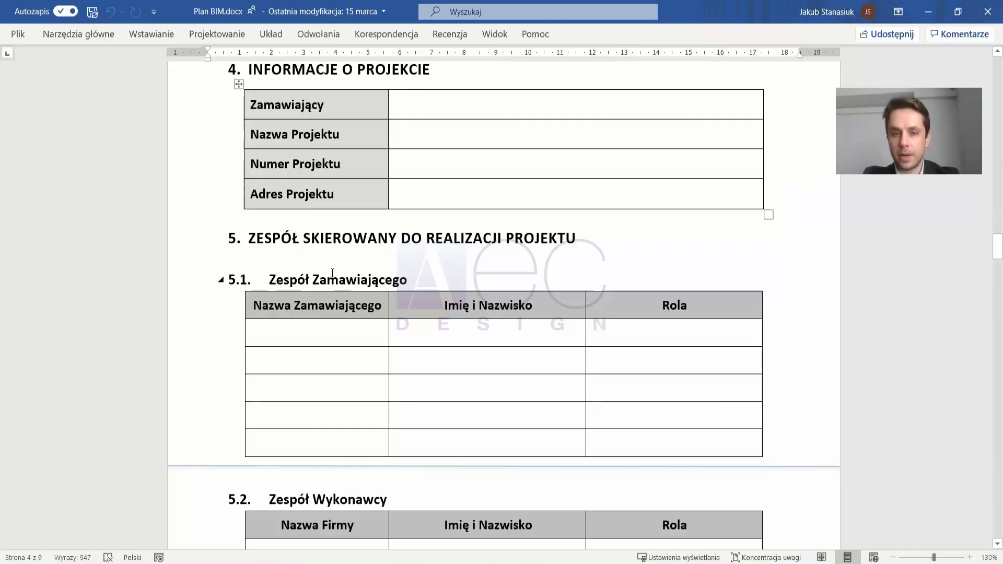
pyautogui.scroll(-5, 332, 272)
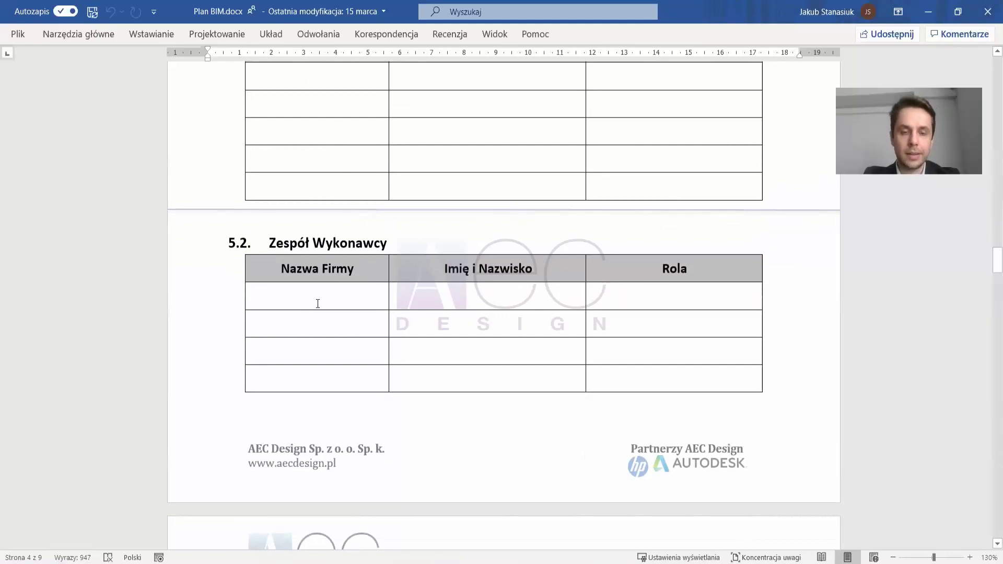
pyautogui.scroll(-7, 318, 303)
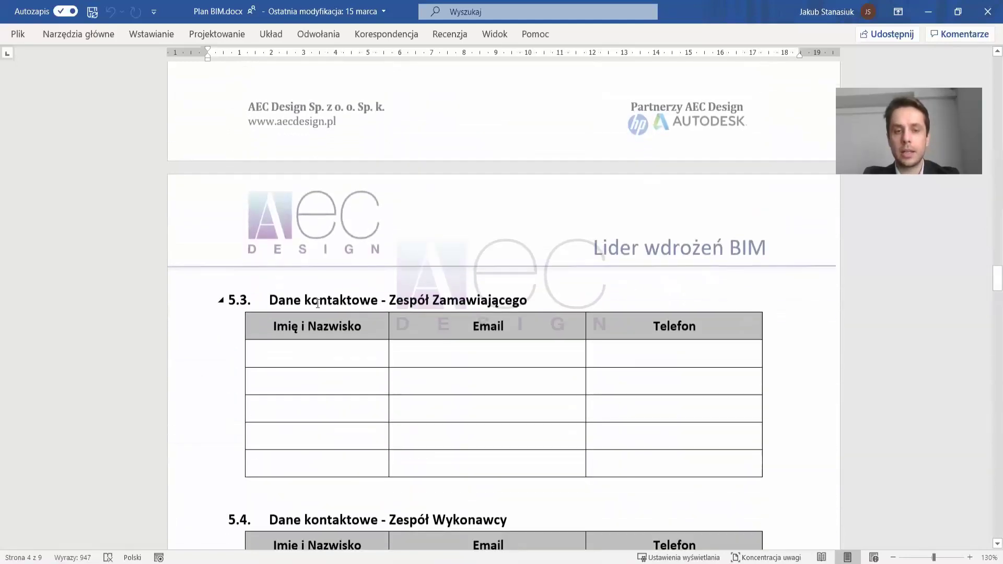
pyautogui.scroll(-1, 317, 303)
pyautogui.scroll(-7, 317, 301)
pyautogui.scroll(-3, 316, 300)
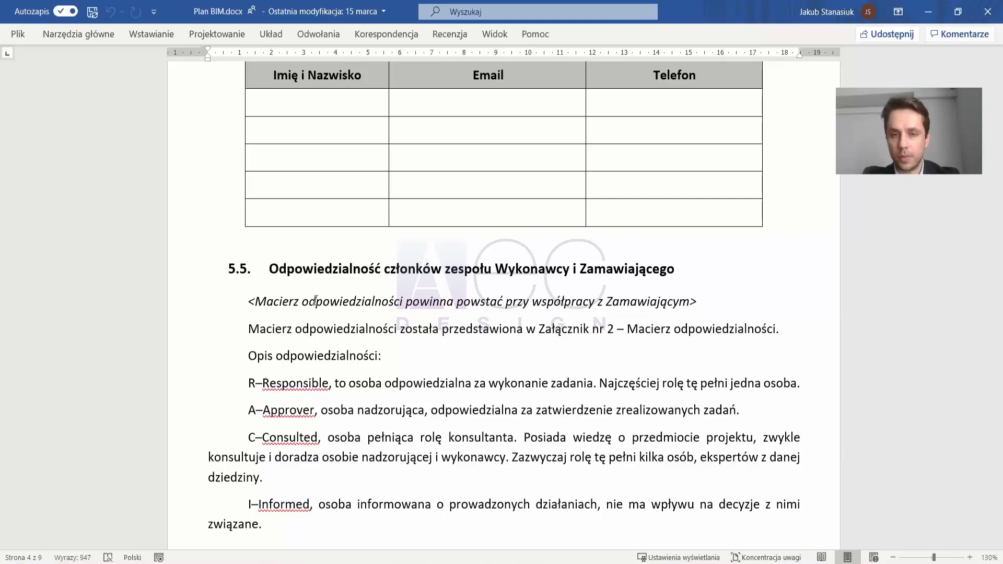
pyautogui.scroll(-1, 315, 299)
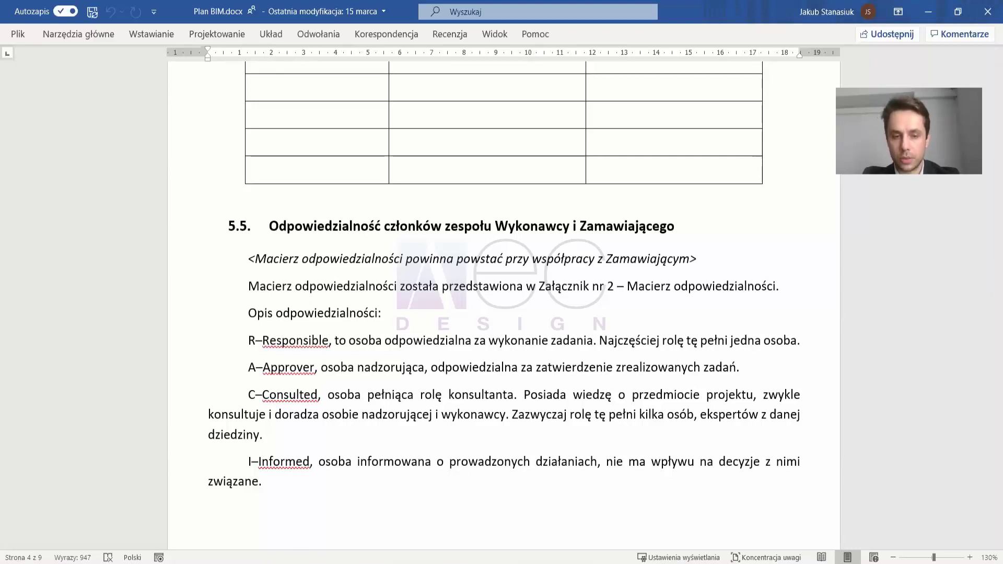
# Switch to the Excel workbook "Załącznik nr 2 - Macierz odpowiedzialności" and maximize its window.
pyautogui.moveTo(176, 563)
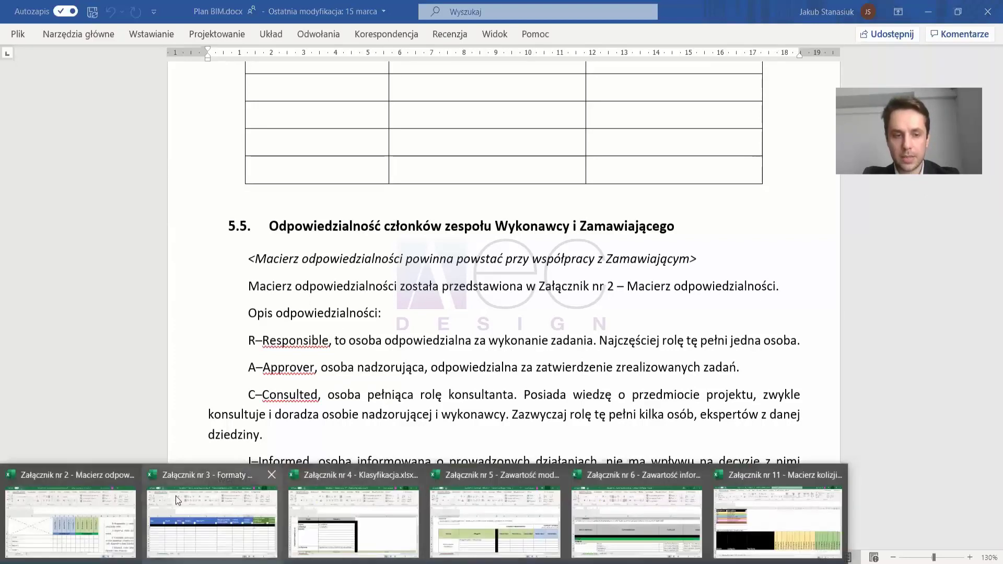
pyautogui.click(76, 490)
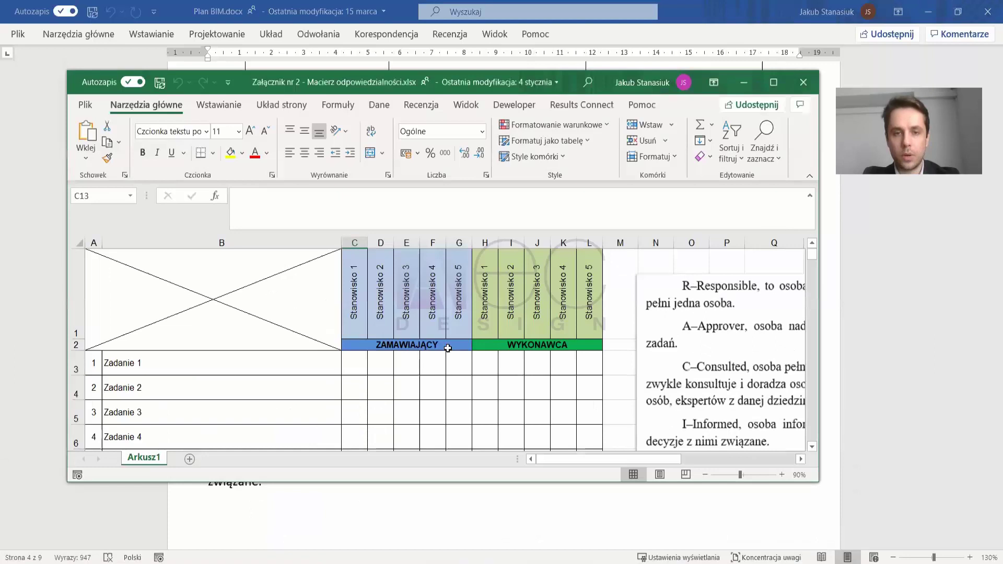
pyautogui.click(775, 79)
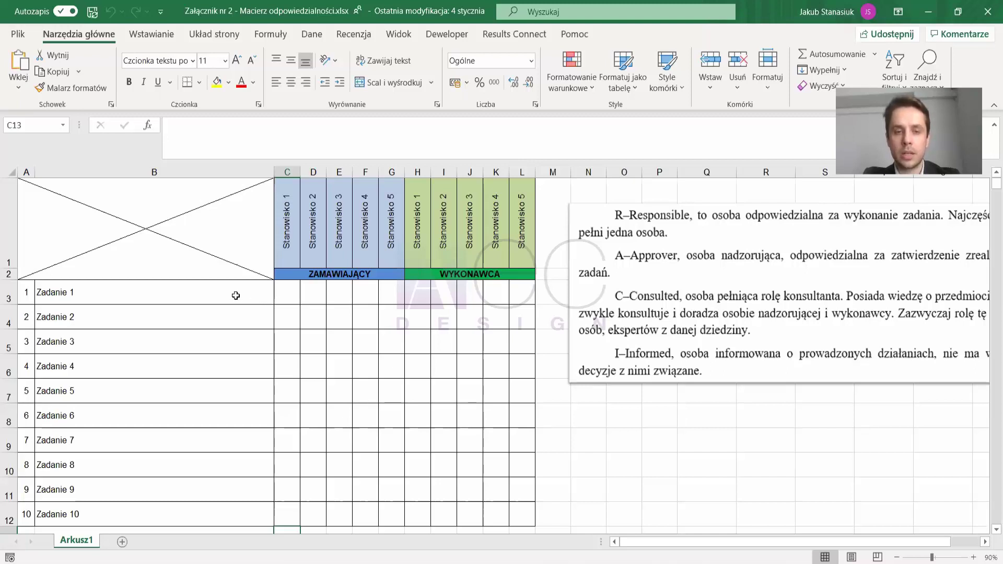
# Examine the responsibility matrix: the task list in column B, the position columns C to L, and the ZAMAWIAJĄCY and WYKONAWCA headers.
pyautogui.click(190, 169)
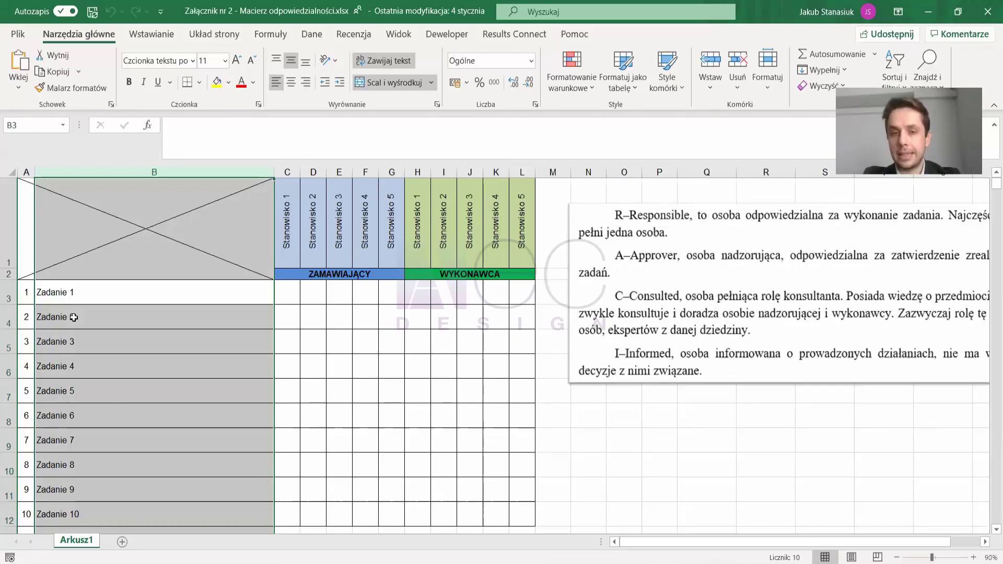
pyautogui.moveTo(130, 294); pyautogui.dragTo(130, 460)
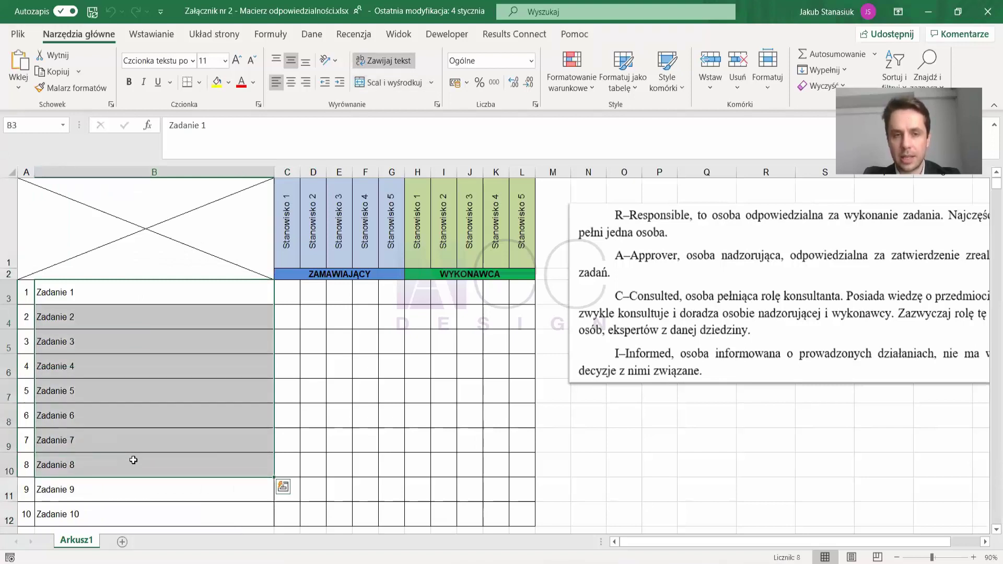
pyautogui.click(291, 169)
pyautogui.moveTo(291, 169); pyautogui.dragTo(518, 171)
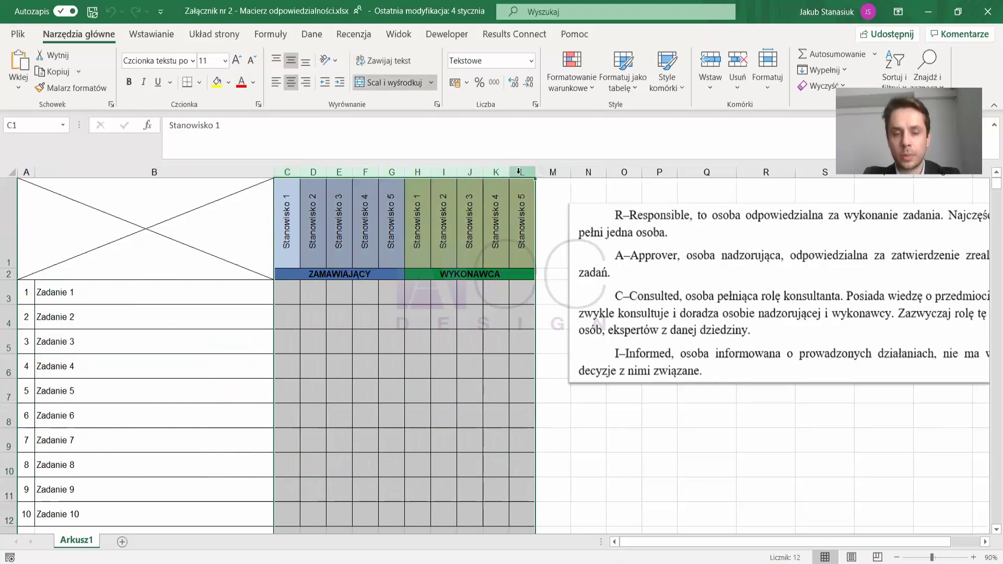
pyautogui.click(321, 274)
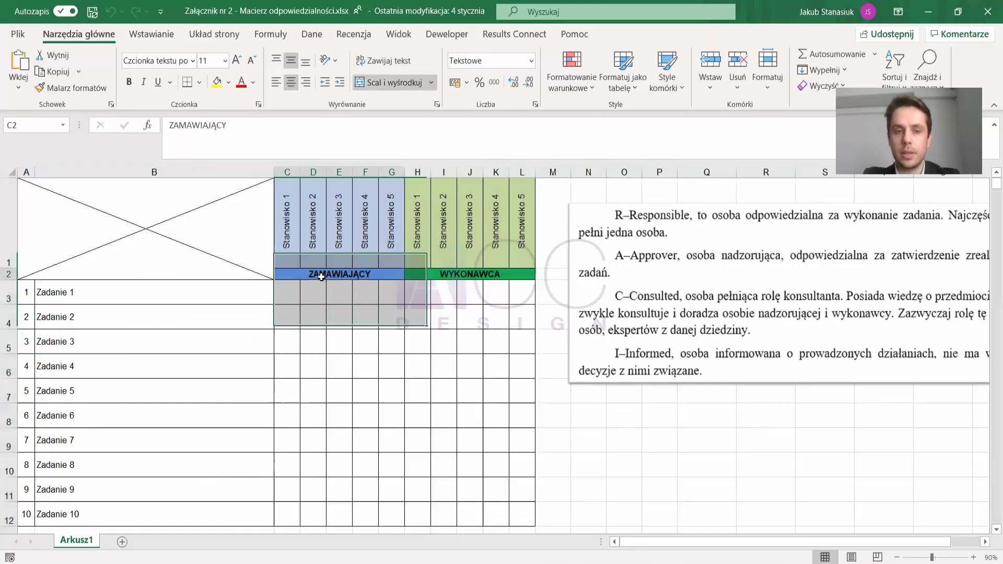
pyautogui.click(442, 276)
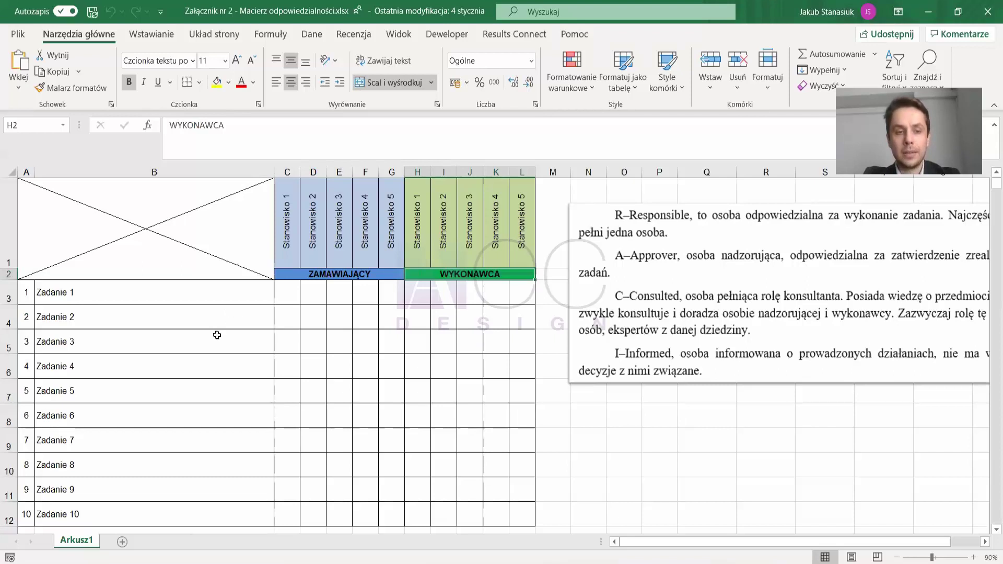
# Mark the intersection of Zadanie 3 and Stanowisko 2 and circle the R, A, C, I role descriptions in red, clearing each annotation.
pyautogui.moveTo(205, 342); pyautogui.dragTo(312, 347)
pyautogui.moveTo(312, 286); pyautogui.dragTo(312, 334)
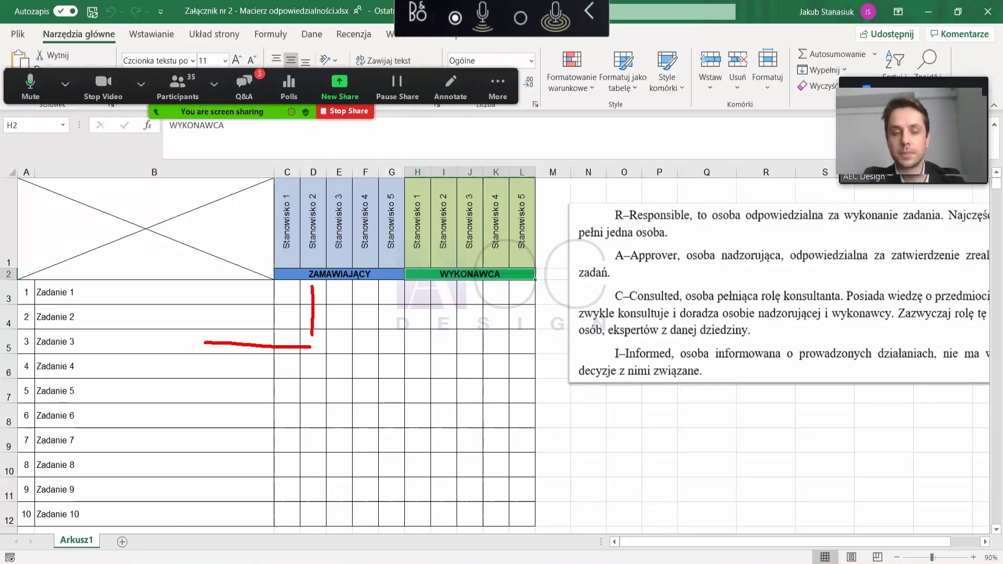
pyautogui.press('Escape')
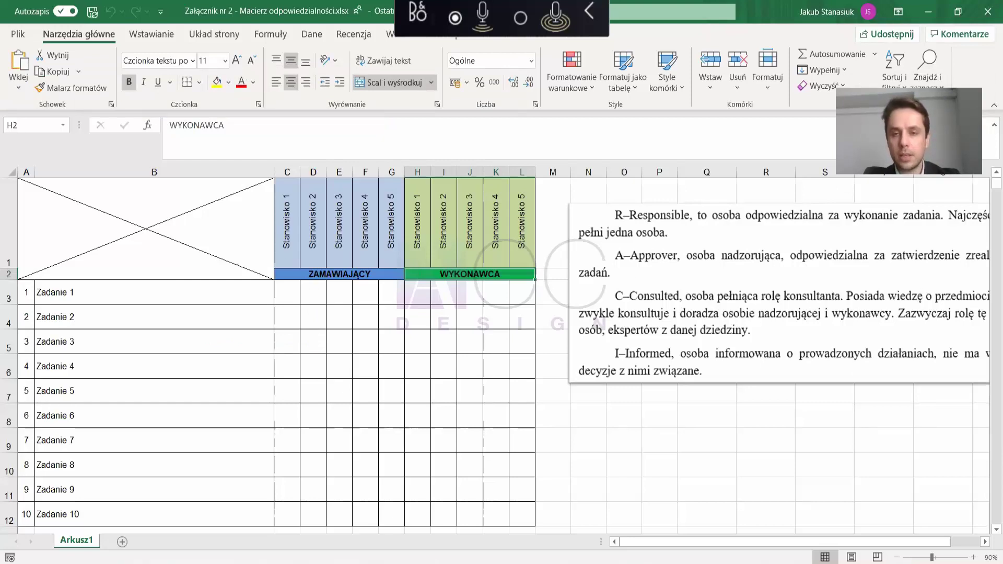
pyautogui.moveTo(606, 201)
pyautogui.mouseDown()
pyautogui.moveTo(577, 278)
pyautogui.moveTo(627, 409)
pyautogui.moveTo(670, 250)
pyautogui.moveTo(613, 193)
pyautogui.moveTo(599, 201)
pyautogui.mouseUp()
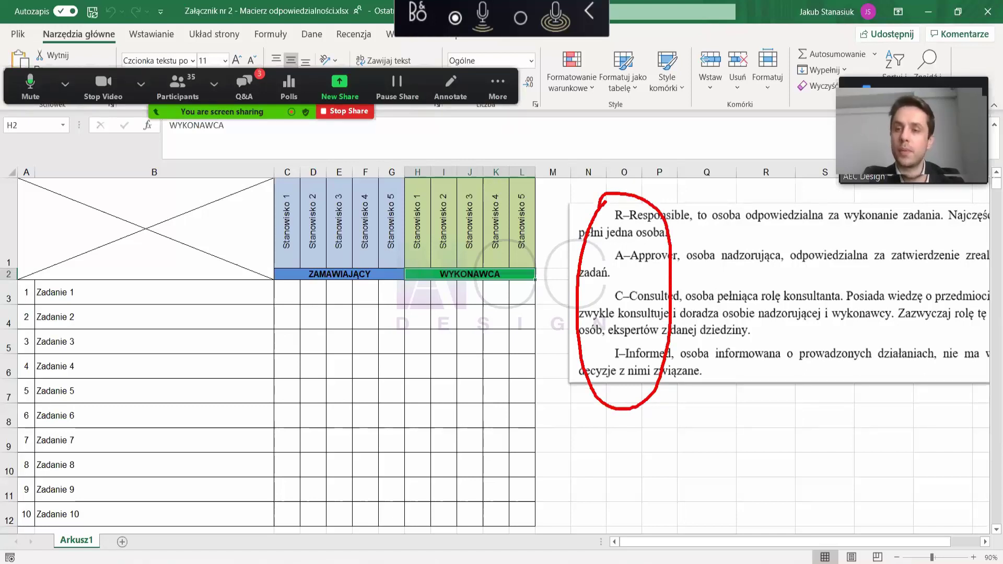
pyautogui.press('Escape')
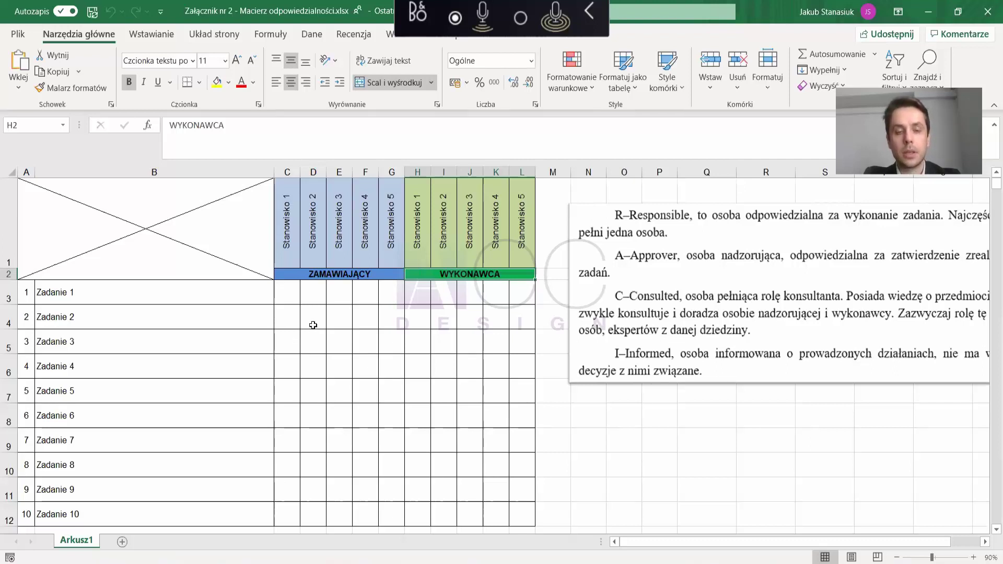
pyautogui.moveTo(312, 321); pyautogui.dragTo(317, 305)
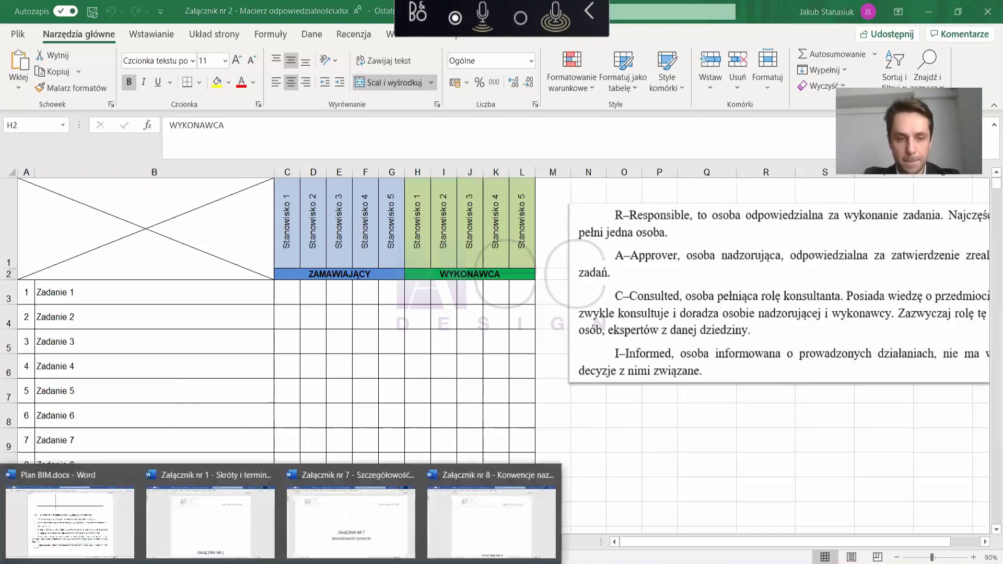
# Switch to Plan BIM.docx in Word, review section 6 KAMIENIE MILOWE, and highlight the Załącznik nr 3 reference in section 7.
pyautogui.click(74, 528)
pyautogui.scroll(-9, 371, 362)
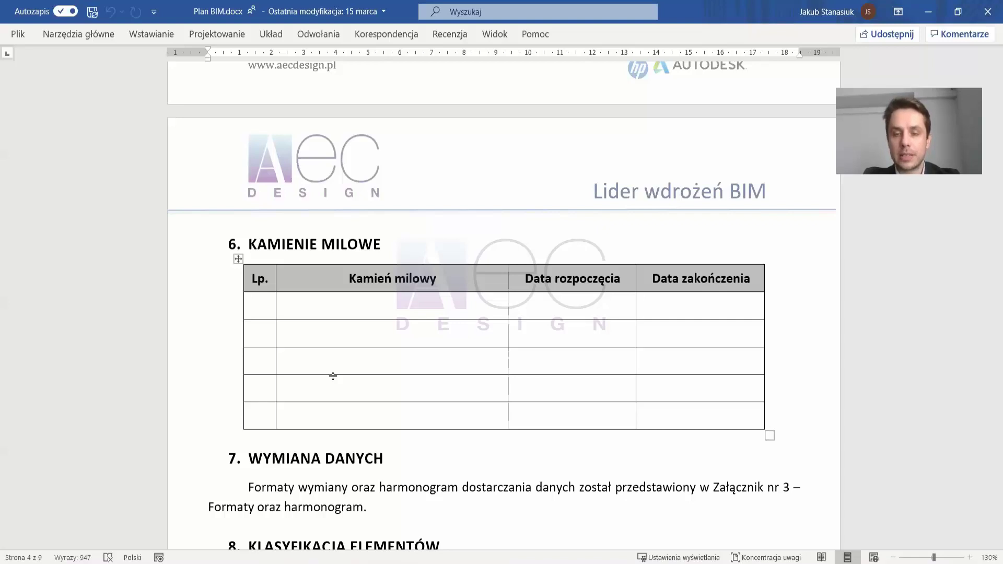
pyautogui.scroll(-4, 333, 358)
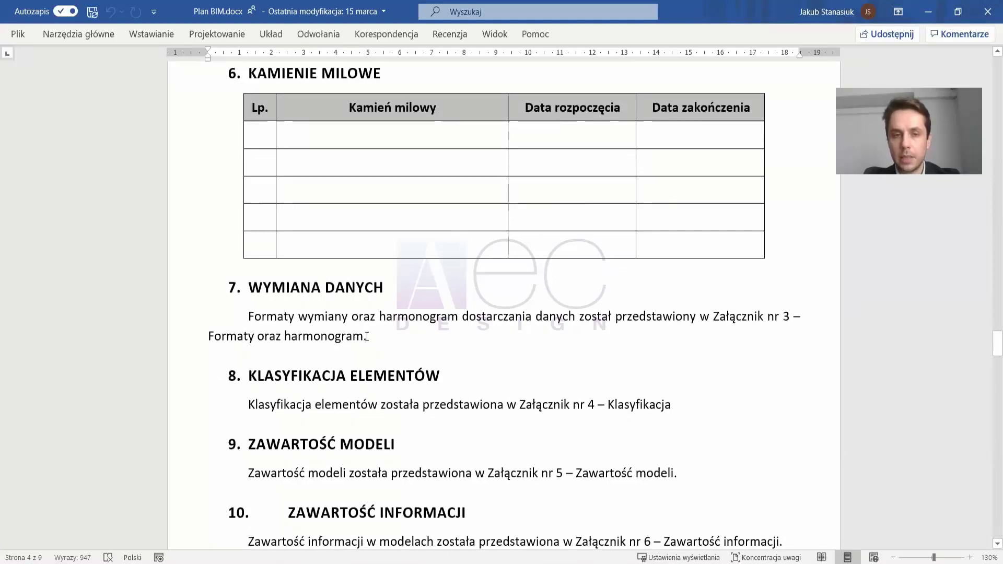
pyautogui.moveTo(388, 336); pyautogui.dragTo(719, 317)
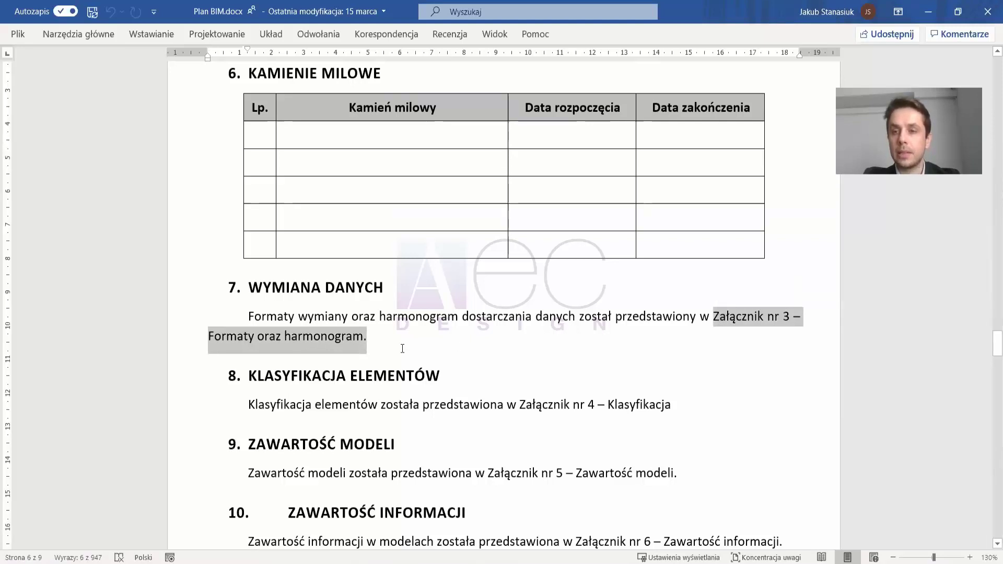
# Switch to the Excel workbook "Załącznik nr 3 - Formaty oraz harmonogram" and maximize its window.
pyautogui.click(418, 555)
pyautogui.click(210, 522)
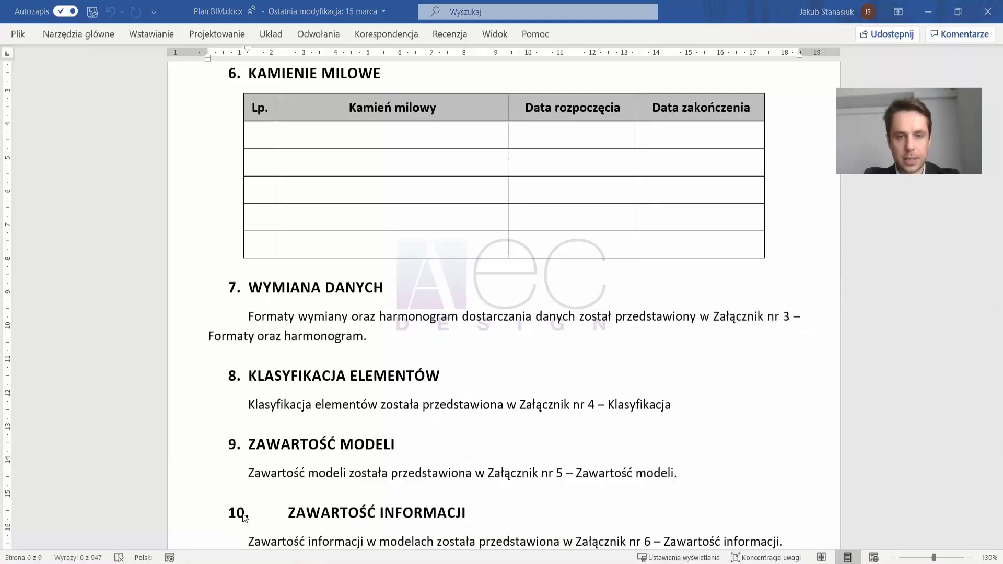
pyautogui.click(789, 98)
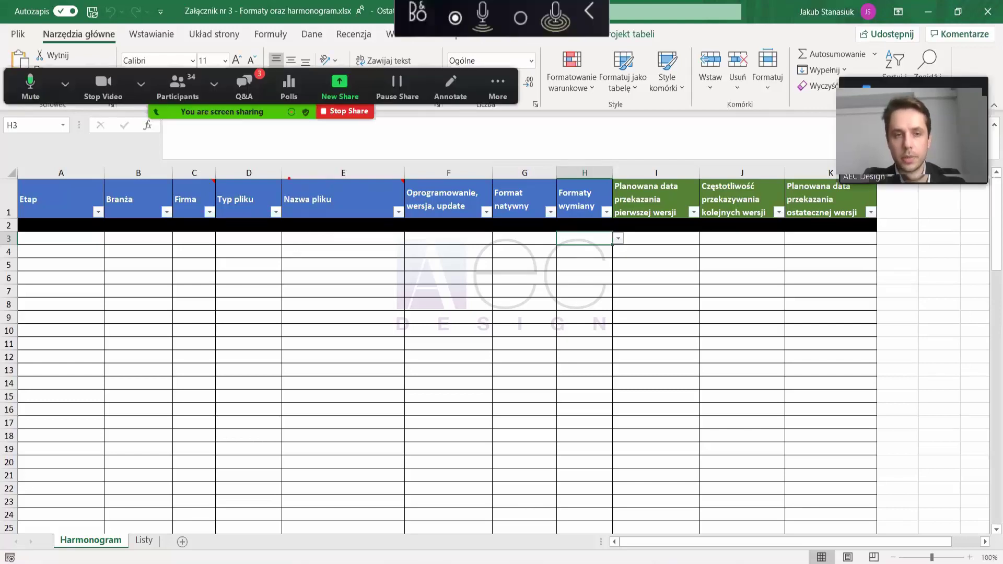
# Point out the Nazwa pliku column on the Harmonogram sheet by highlighting its cells E3:E18.
pyautogui.moveTo(357, 167)
pyautogui.mouseDown()
pyautogui.moveTo(330, 164)
pyautogui.moveTo(378, 176)
pyautogui.moveTo(365, 163)
pyautogui.mouseUp()
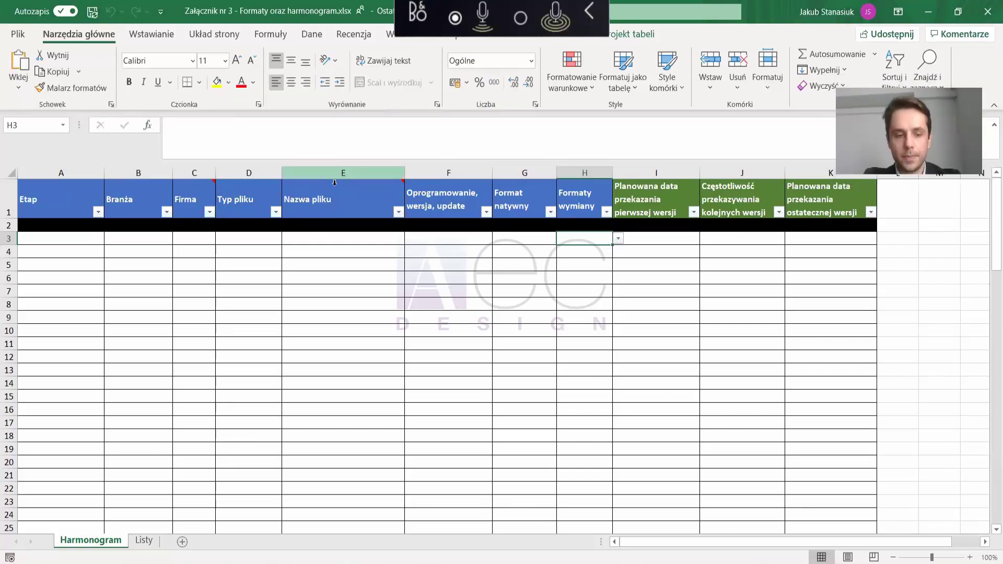
pyautogui.moveTo(314, 237); pyautogui.dragTo(317, 431)
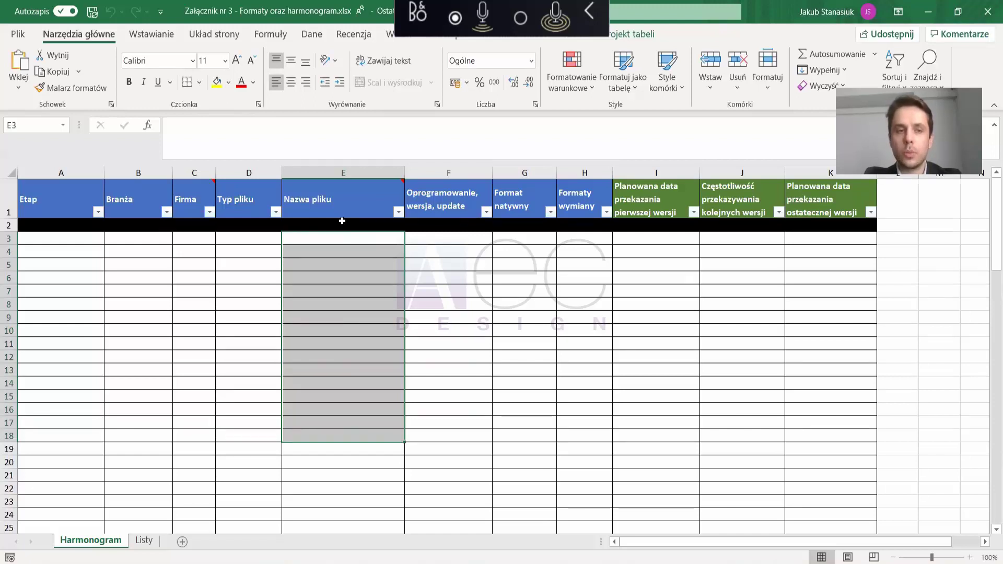
pyautogui.moveTo(335, 216)
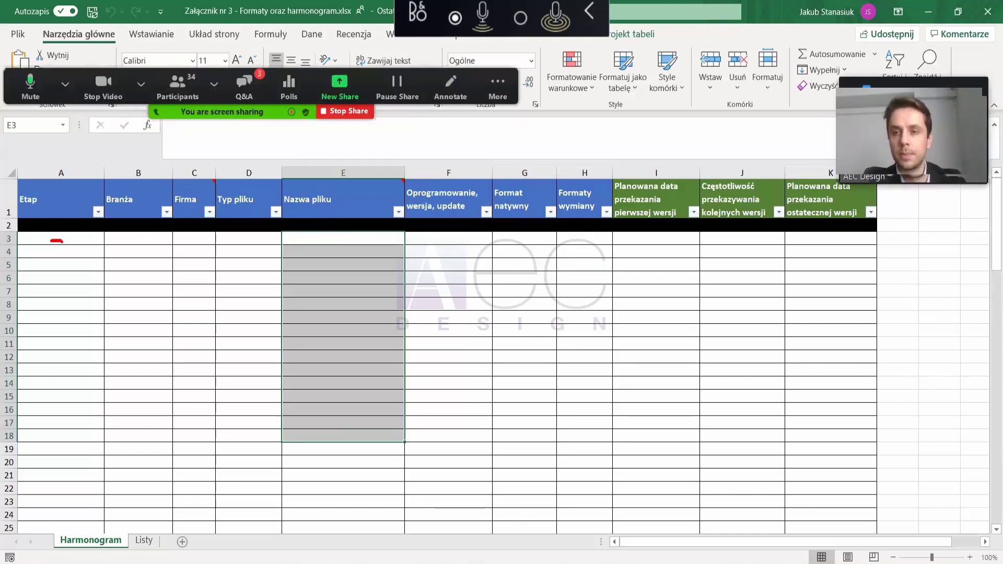
# Inspect row 3's Branża, Firma and Typ pliku cells, including the file type options, and the Nazwa pliku and first-version planned date columns.
pyautogui.click(149, 239)
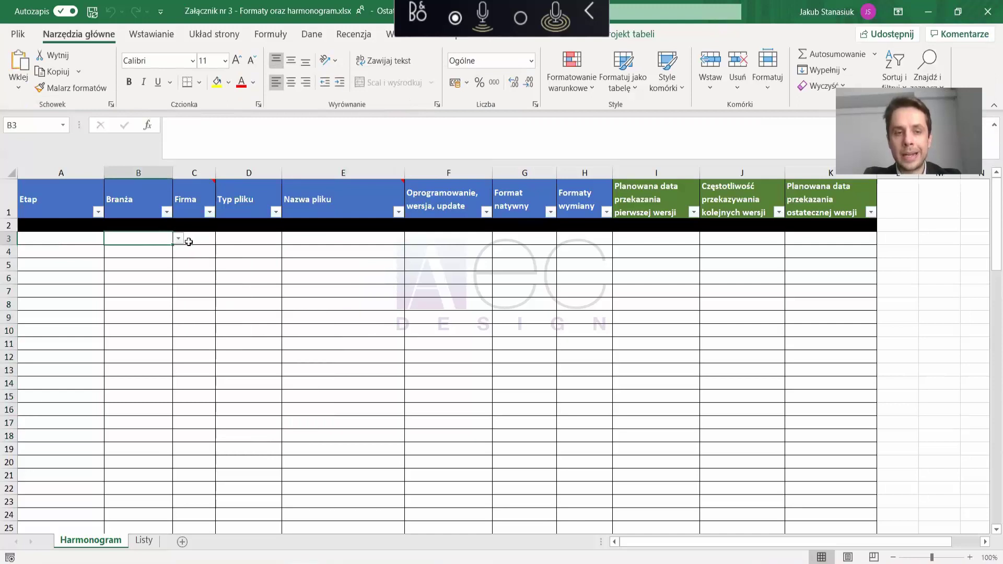
pyautogui.click(198, 241)
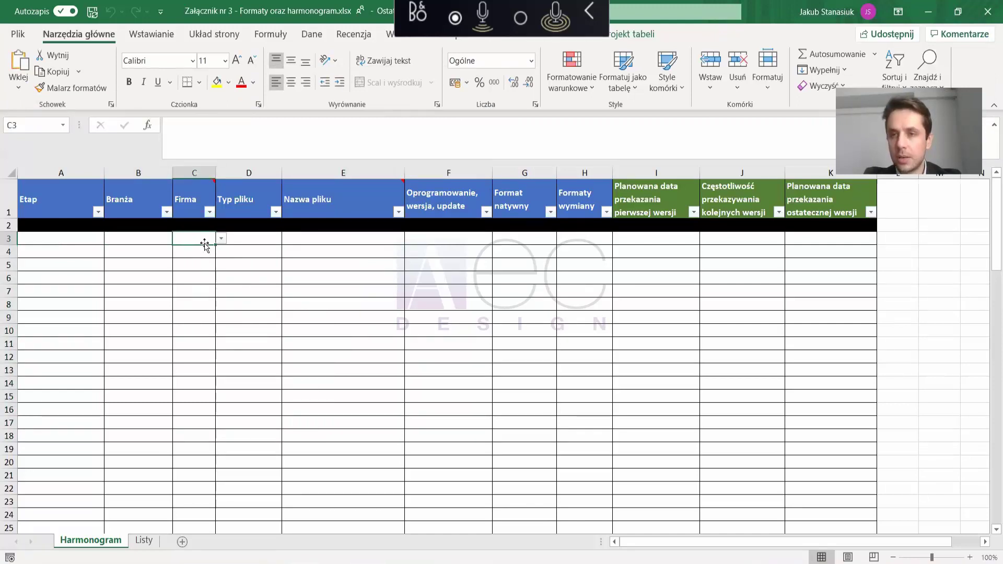
pyautogui.click(272, 242)
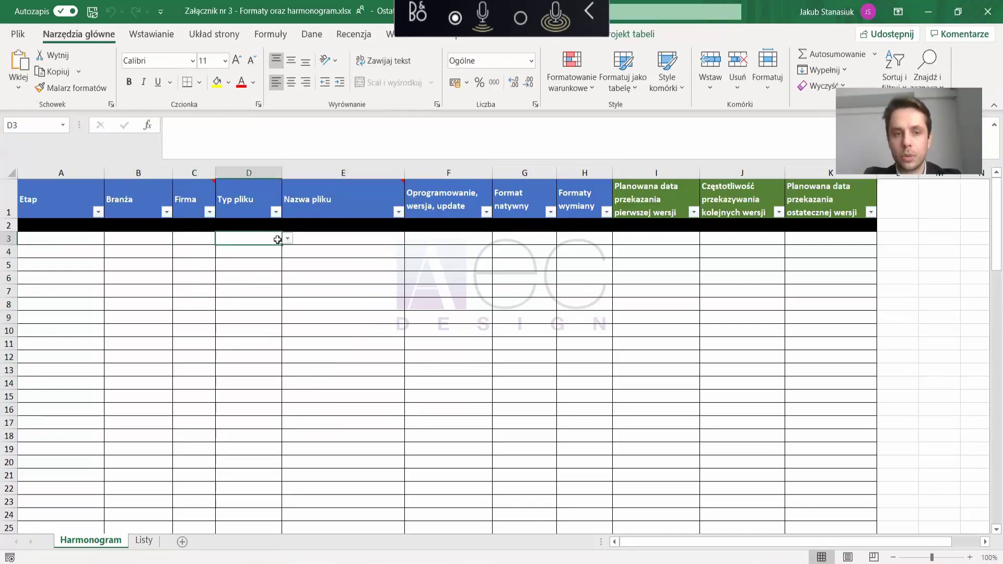
pyautogui.click(287, 239)
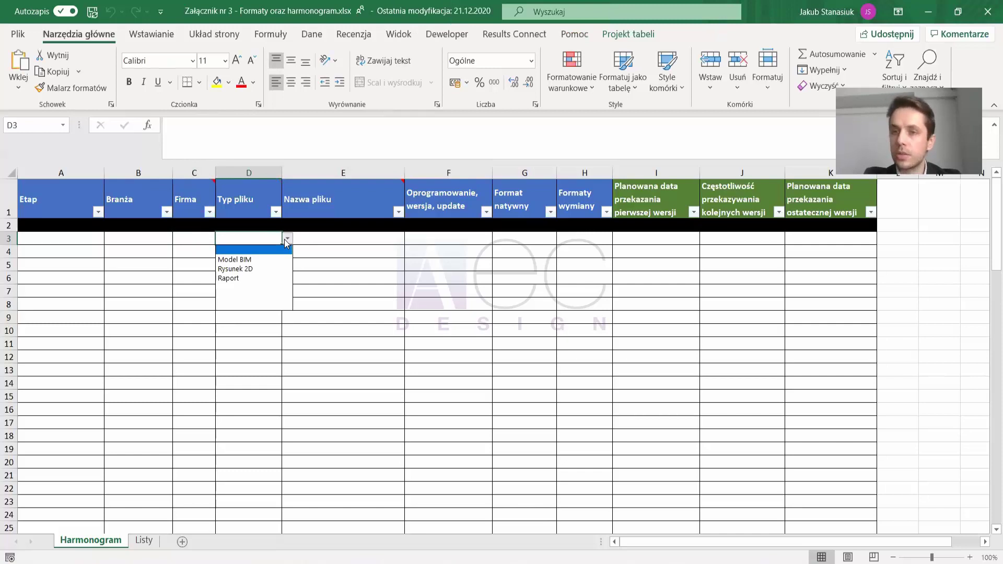
pyautogui.click(448, 259)
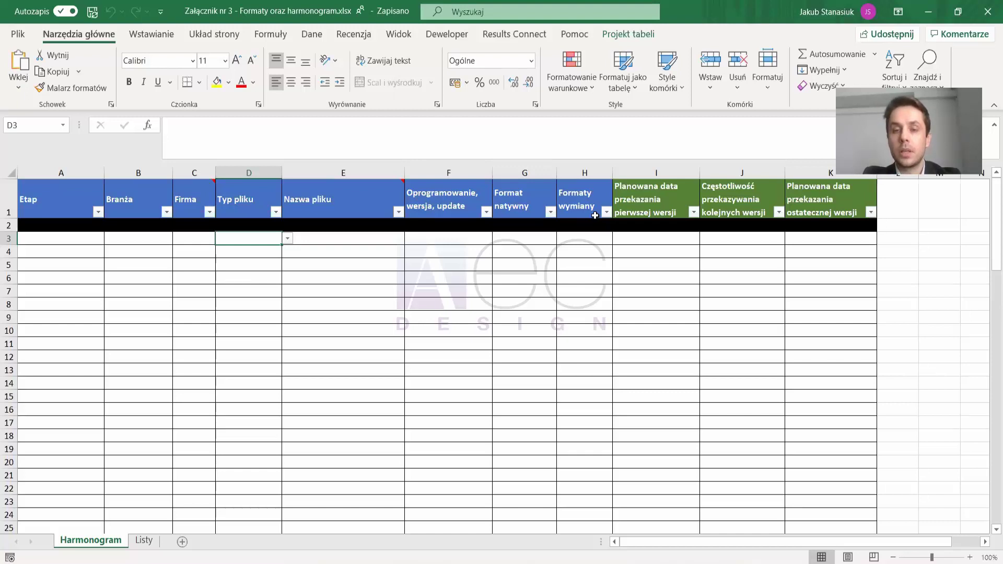
pyautogui.moveTo(371, 239); pyautogui.dragTo(340, 464)
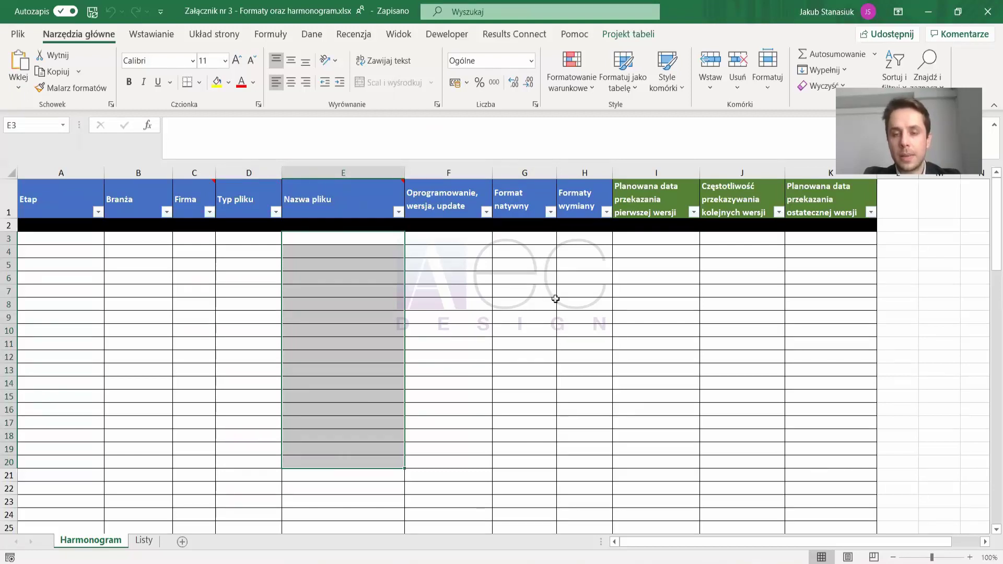
pyautogui.click(652, 260)
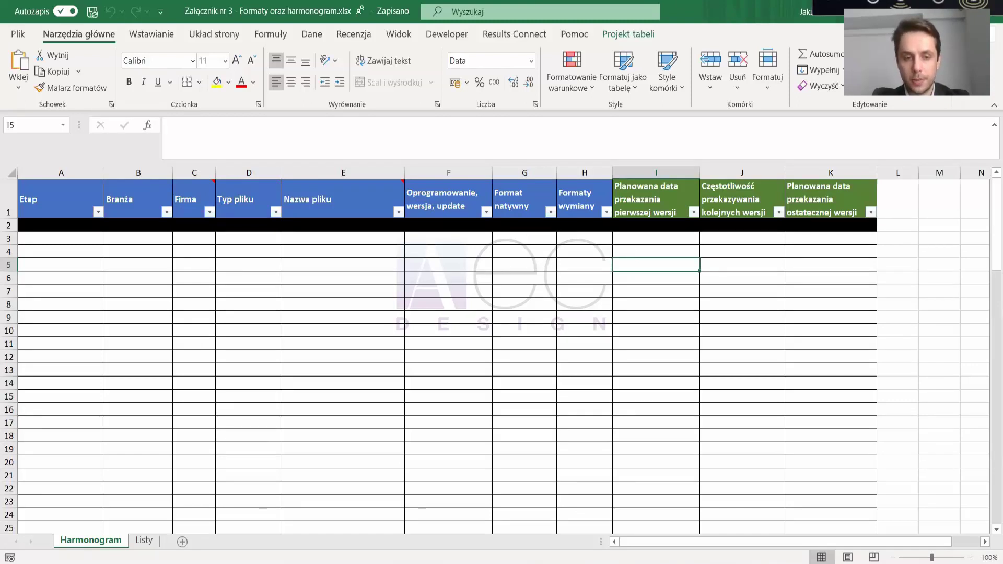
# Switch back to Plan BIM.docx in Word.
pyautogui.moveTo(168, 552)
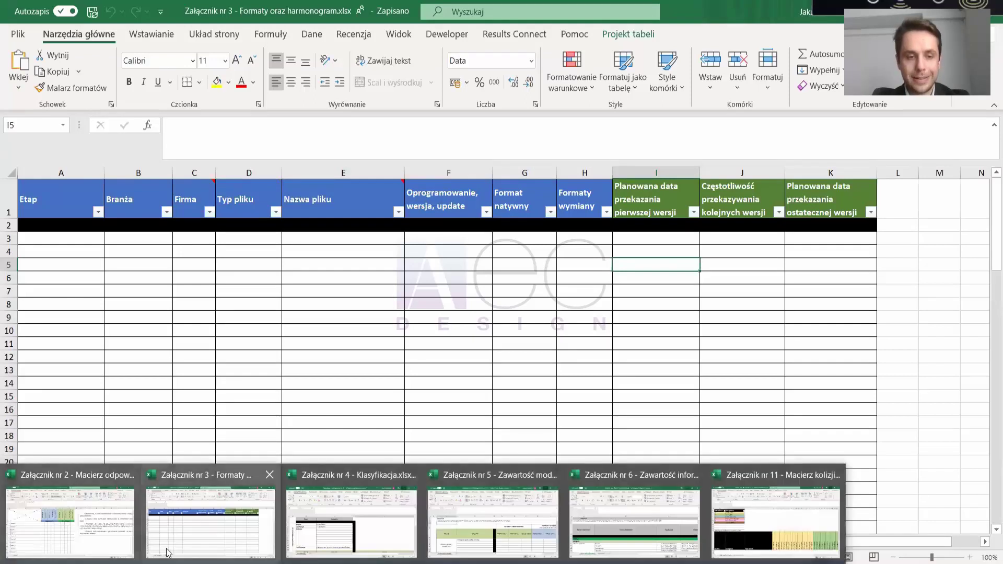
pyautogui.click(130, 530)
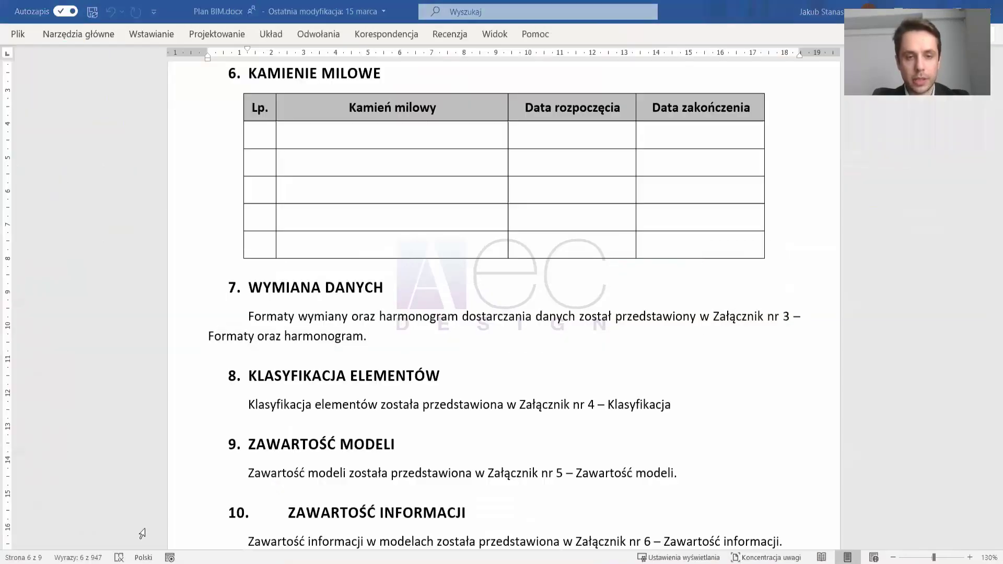
# Point out section 8, Klasyfikacja elementów, by highlighting its sentence that refers to Załącznik nr 4 – Klasyfikacja.
pyautogui.scroll(-3, 246, 366)
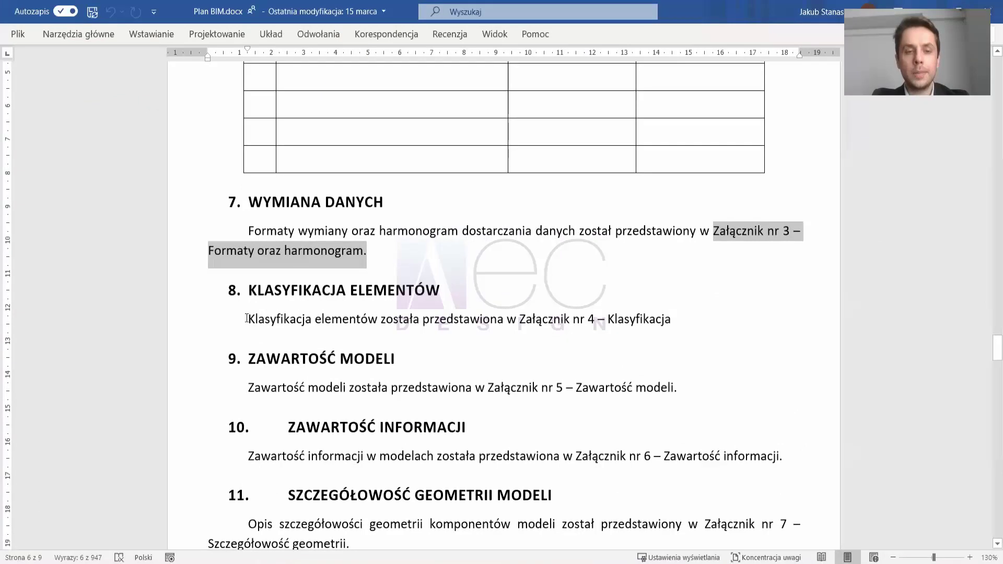
pyautogui.moveTo(246, 319); pyautogui.dragTo(676, 328)
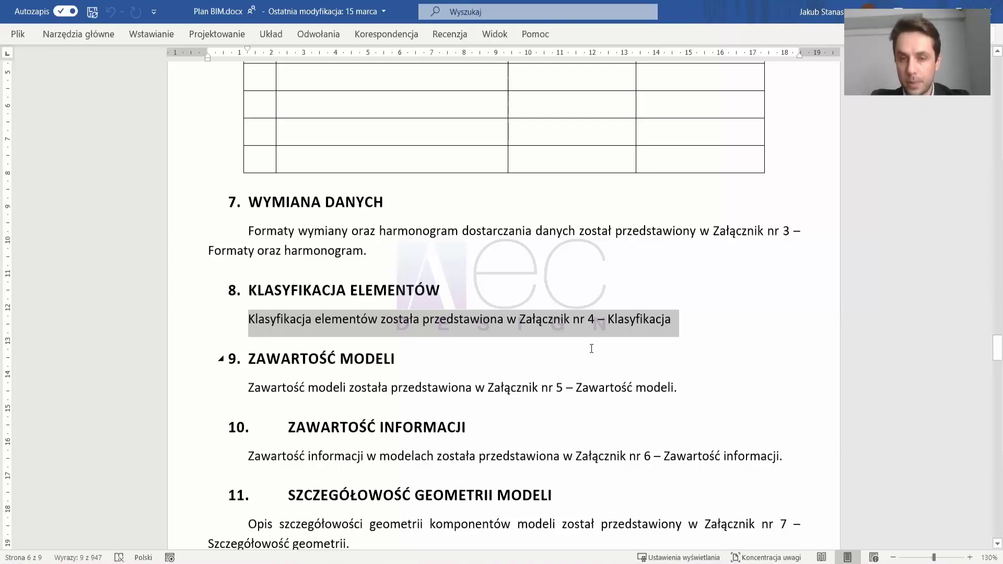
pyautogui.click(566, 329)
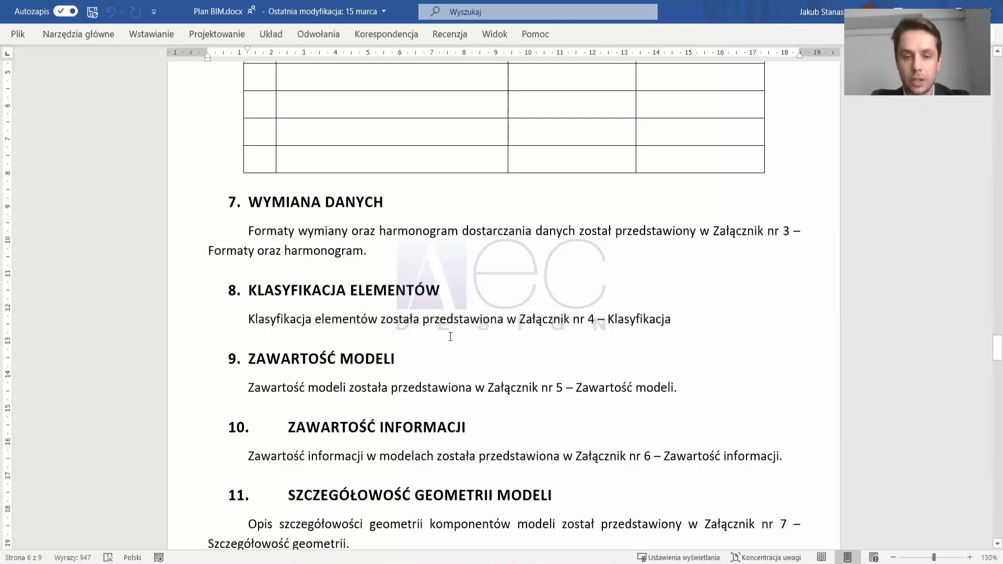
# Switch to the Excel workbook "Załącznik nr 4 - Klasyfikacja" and maximize its window.
pyautogui.moveTo(144, 563)
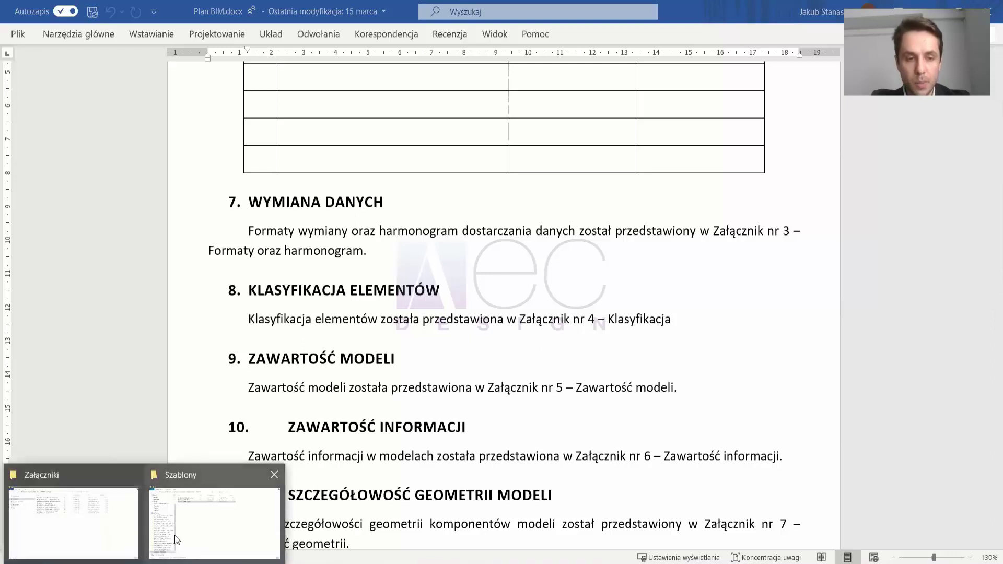
pyautogui.click(102, 518)
pyautogui.click(316, 137)
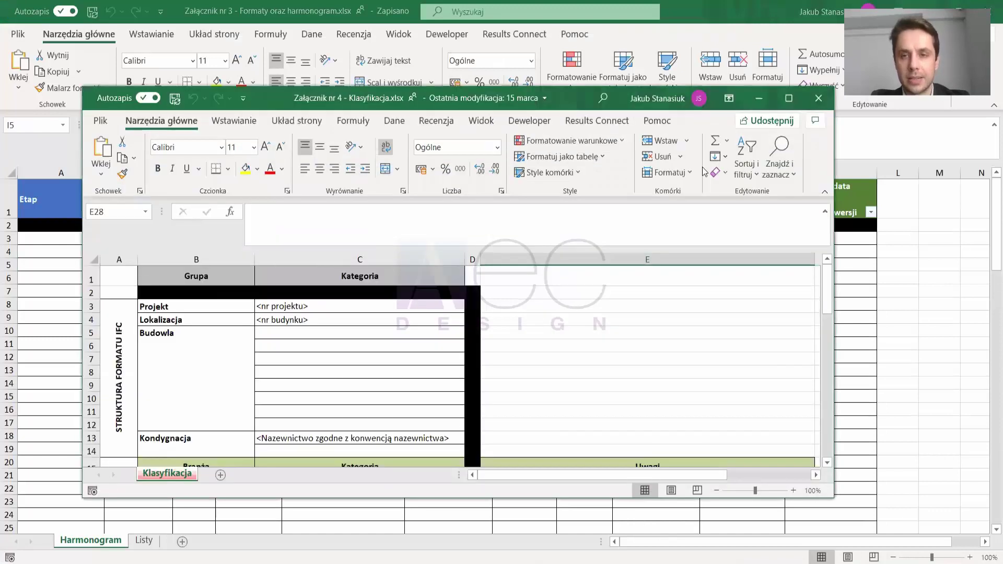
pyautogui.click(789, 98)
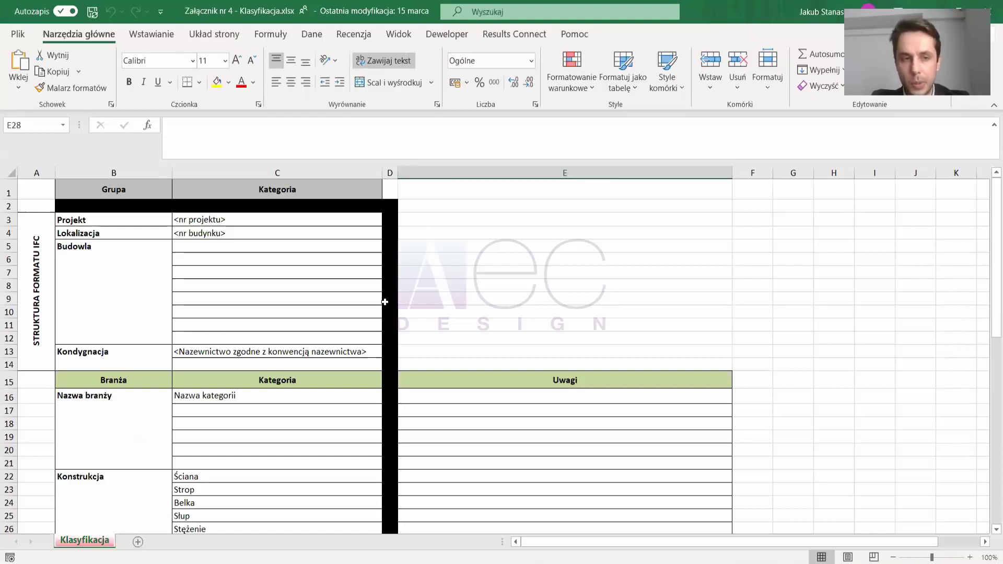
# Point out the Konstrukcja branch and its categories on the Klasyfikacja sheet by highlighting the block B22:C30.
pyautogui.scroll(-1, 179, 355)
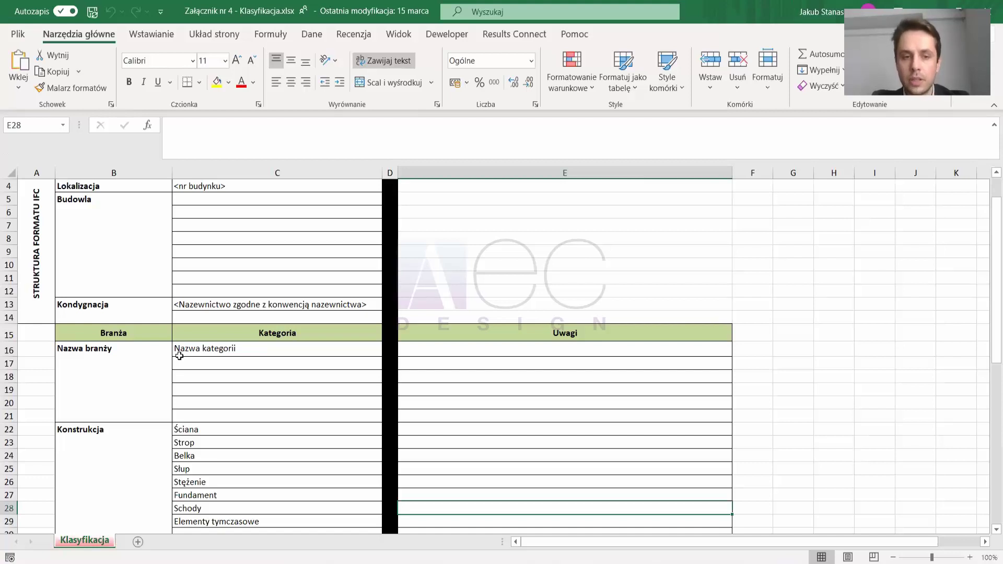
pyautogui.scroll(-2, 195, 354)
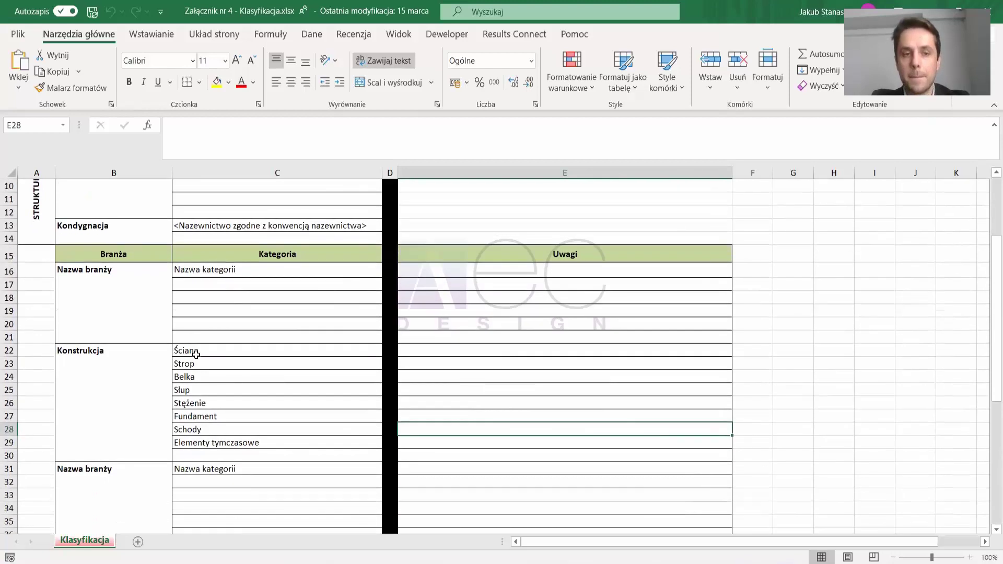
pyautogui.scroll(-1, 196, 355)
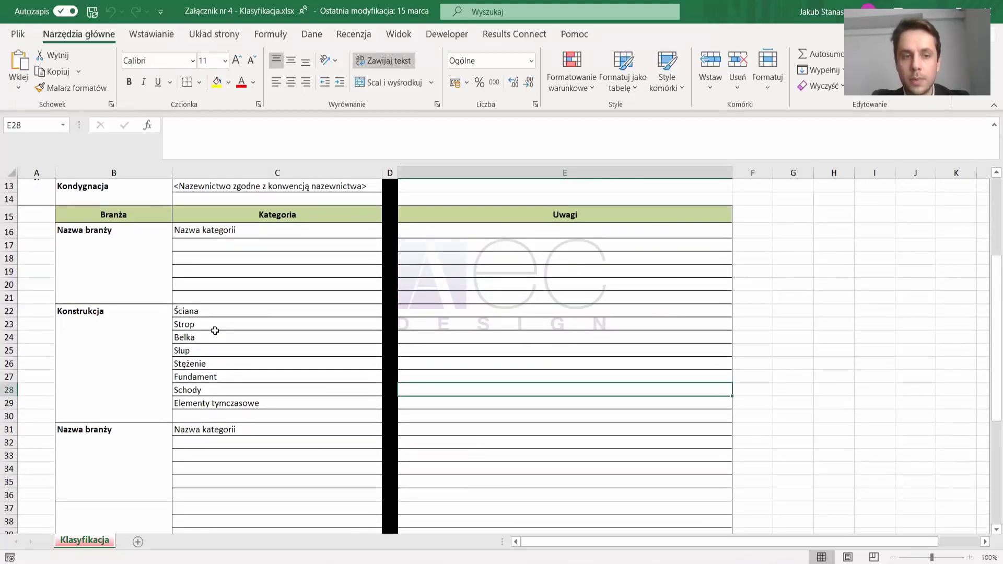
pyautogui.moveTo(112, 331); pyautogui.dragTo(202, 344)
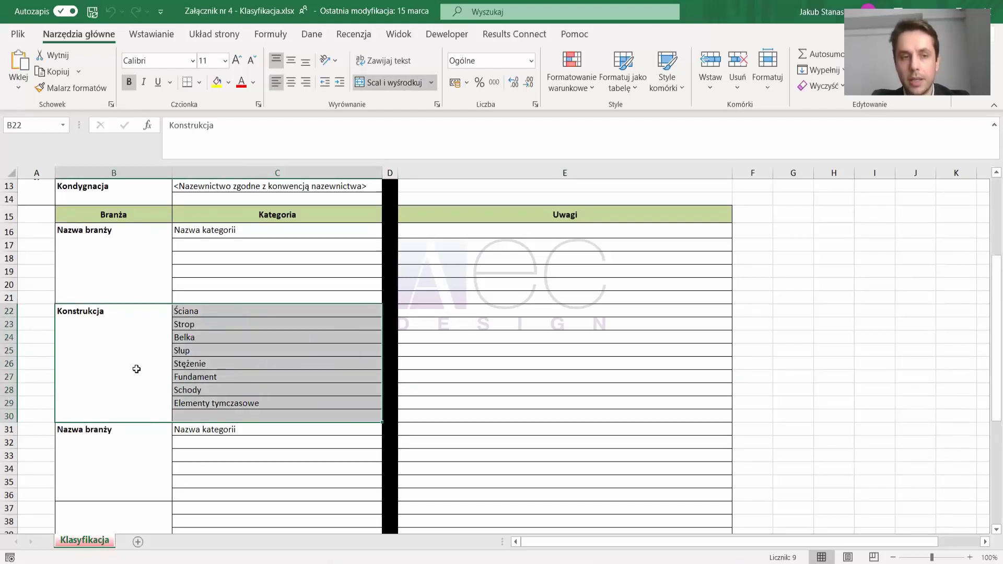
# Point out the Branża entries by highlighting the whole column B, and look over its rows.
pyautogui.scroll(1, 137, 370)
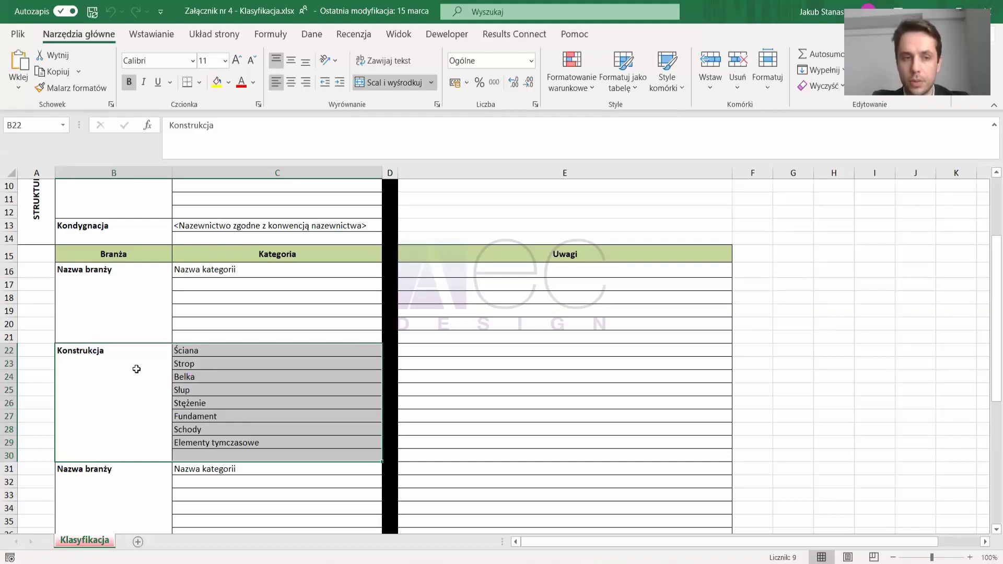
pyautogui.click(123, 173)
pyautogui.scroll(2, 124, 230)
pyautogui.scroll(-3, 123, 232)
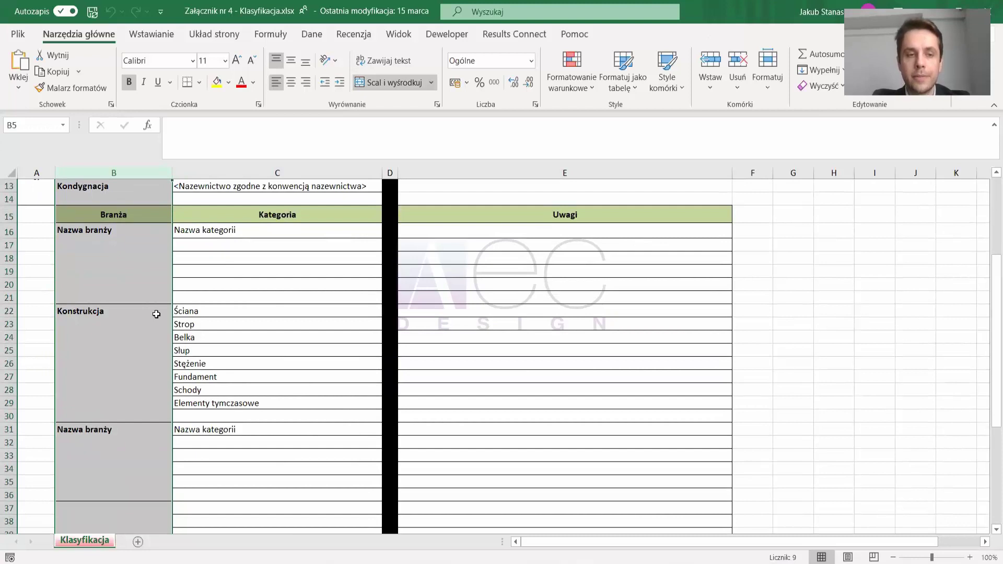
# Point out the Konstrukcja categories from Ściana to Elementy tymczasowe by highlighting cells C22:C29.
pyautogui.click(201, 313)
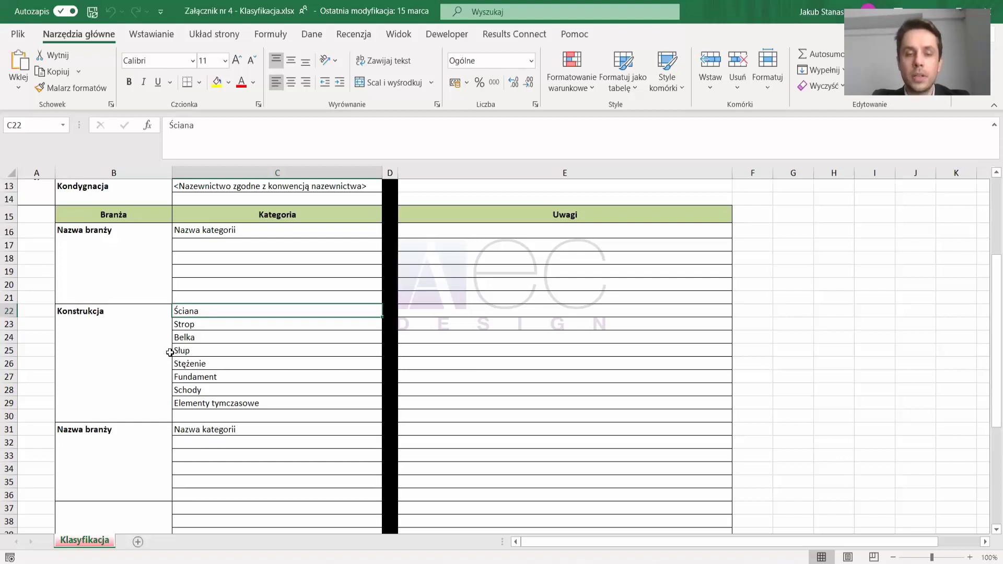
pyautogui.click(128, 345)
pyautogui.click(199, 312)
pyautogui.moveTo(198, 311); pyautogui.dragTo(199, 404)
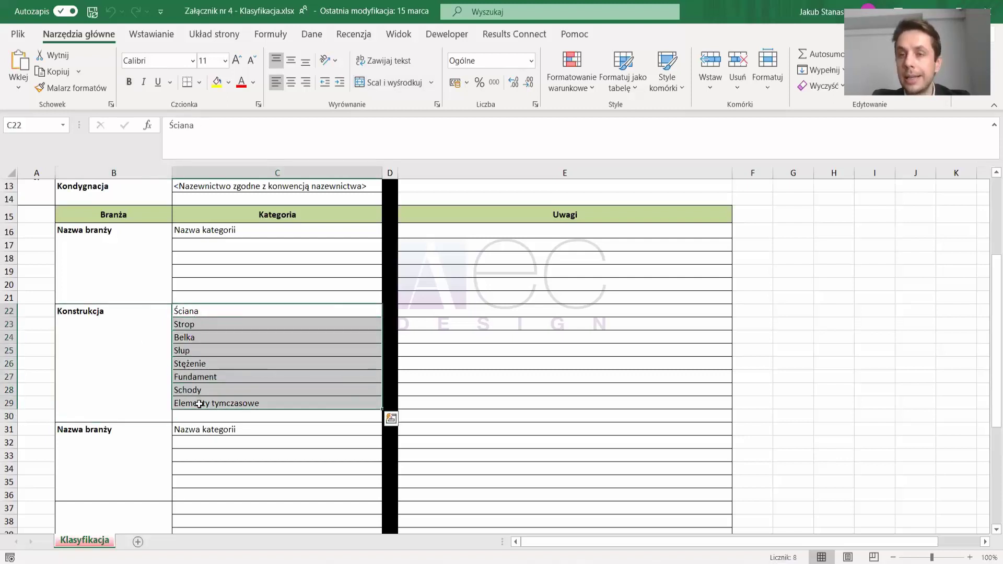
pyautogui.click(199, 314)
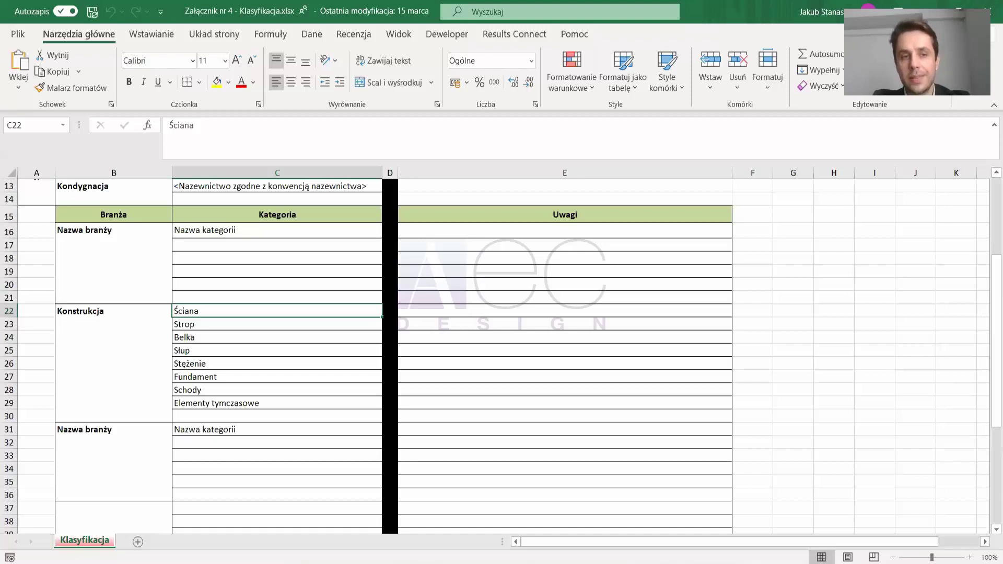
# Mark the Branża and Kategoria headers with short freehand annotations on the shared screen.
pyautogui.moveTo(110, 203)
pyautogui.mouseDown()
pyautogui.moveTo(74, 217)
pyautogui.moveTo(145, 233)
pyautogui.moveTo(103, 198)
pyautogui.mouseUp()
pyautogui.moveTo(279, 212)
pyautogui.mouseDown()
pyautogui.moveTo(273, 203)
pyautogui.moveTo(256, 225)
pyautogui.moveTo(321, 217)
pyautogui.moveTo(274, 205)
pyautogui.mouseUp()
pyautogui.press('Escape')
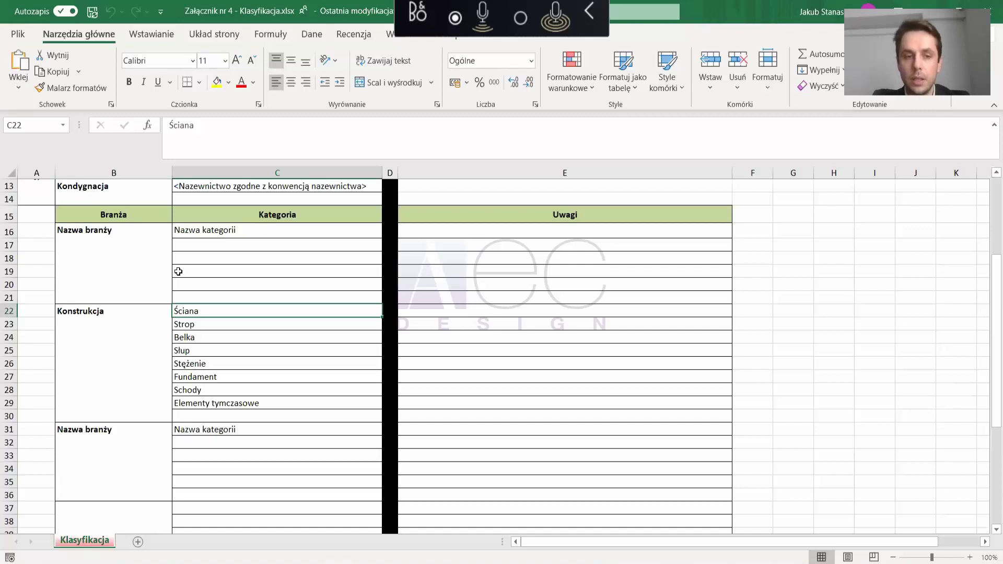
# Examine the Klasyfikacja sheet from the IFC structure rows down to the empty branch blocks, ending at the Konstrukcja categories.
pyautogui.scroll(-4, 171, 294)
pyautogui.scroll(-3, 154, 354)
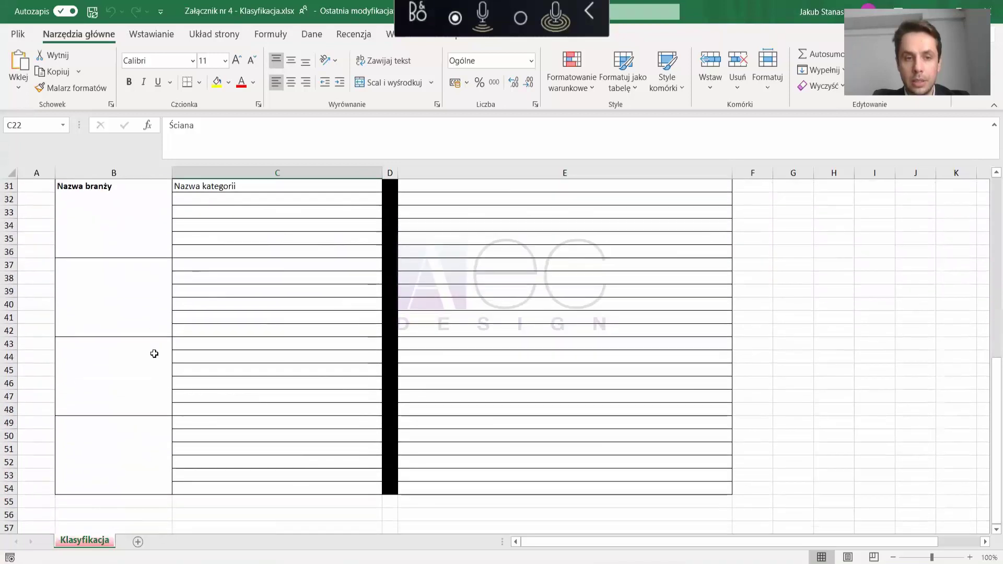
pyautogui.scroll(9, 154, 353)
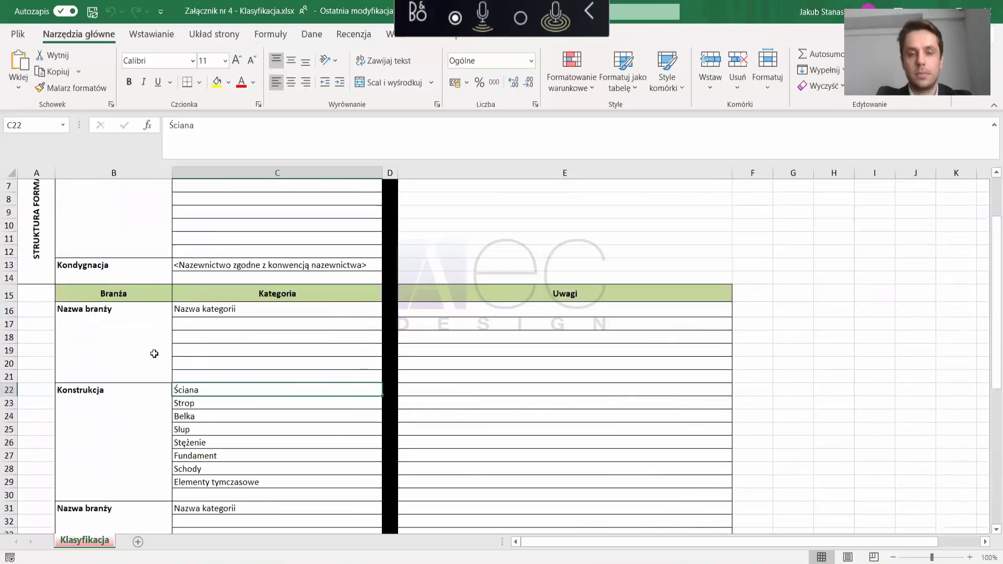
pyautogui.scroll(2, 154, 353)
pyautogui.scroll(-3, 155, 354)
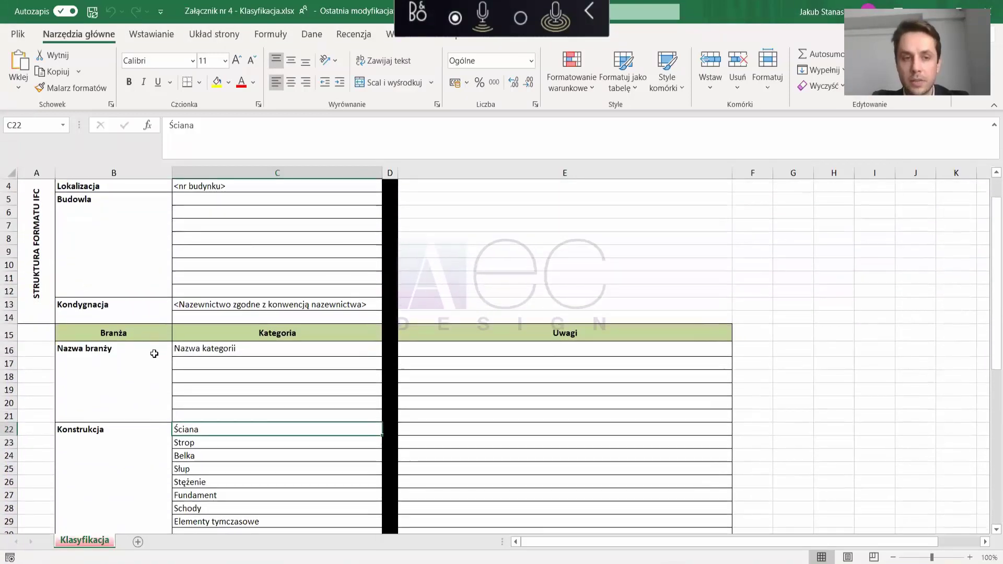
pyautogui.scroll(-1, 154, 353)
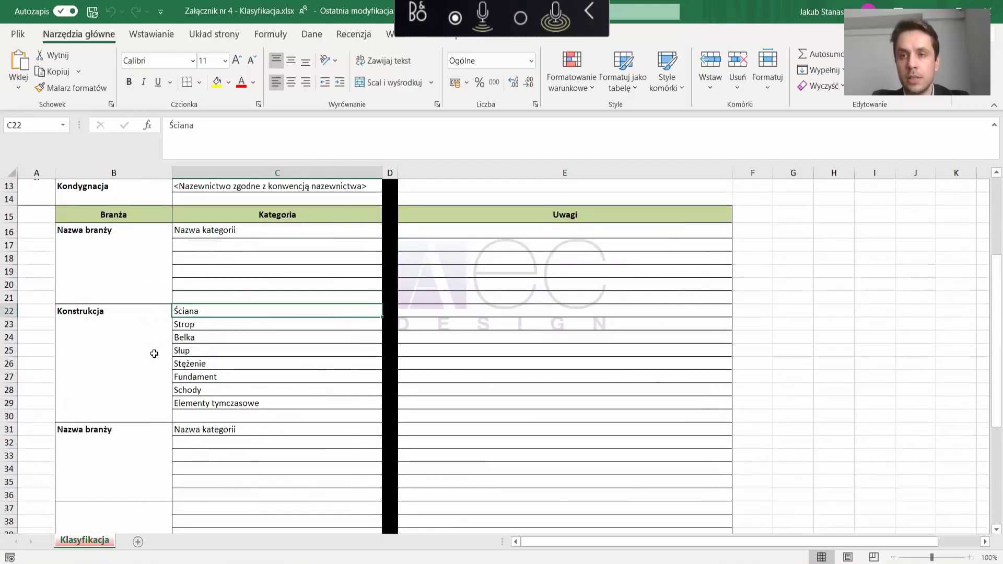
pyautogui.scroll(-1, 154, 353)
pyautogui.scroll(4, 154, 353)
pyautogui.scroll(-3, 154, 354)
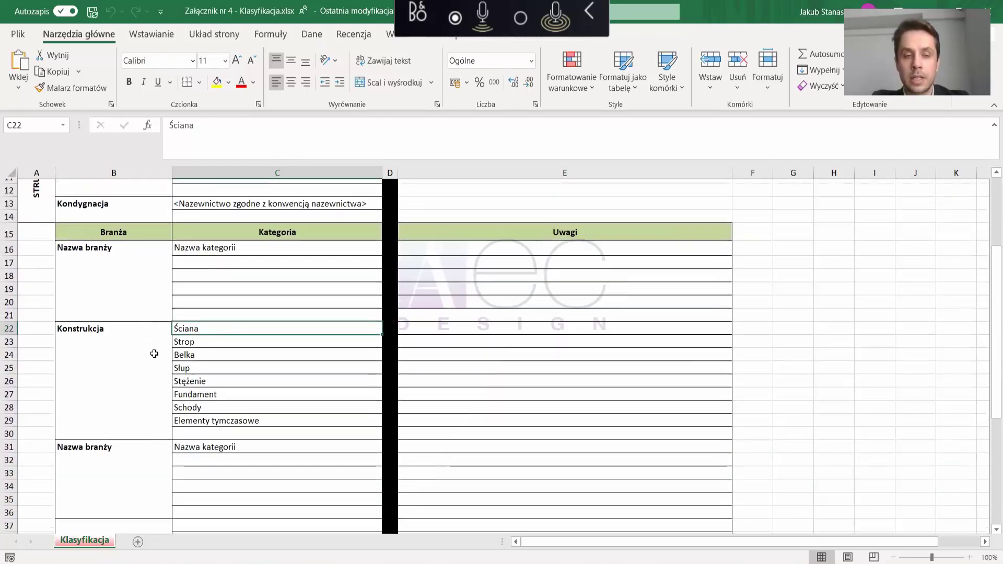
pyautogui.scroll(-1, 155, 353)
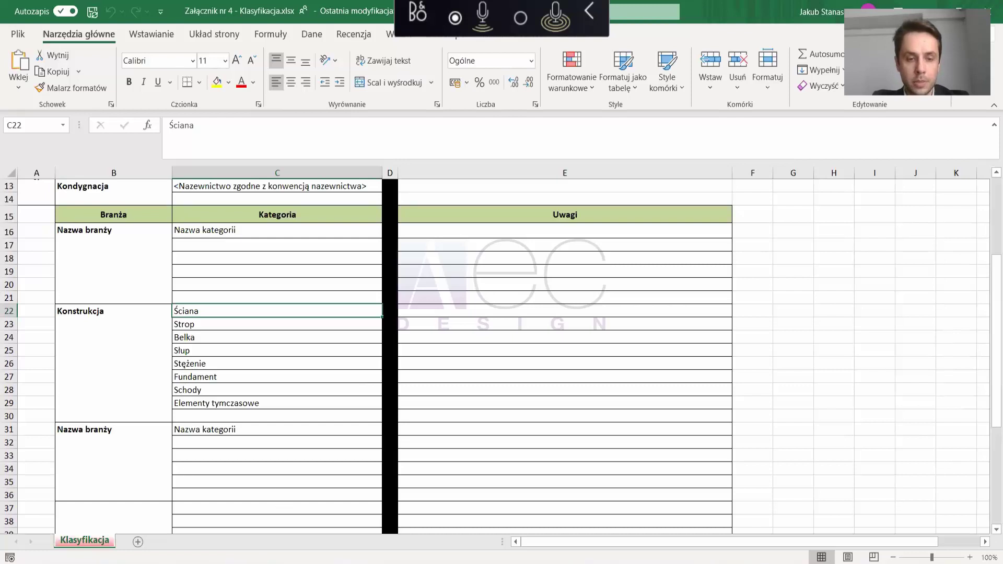
# Switch back to Plan BIM.docx in Word and highlight section 9's sentence referring to Załącznik nr 5 – Zawartość modeli.
pyautogui.moveTo(285, 555)
pyautogui.click(81, 519)
pyautogui.scroll(-2, 365, 364)
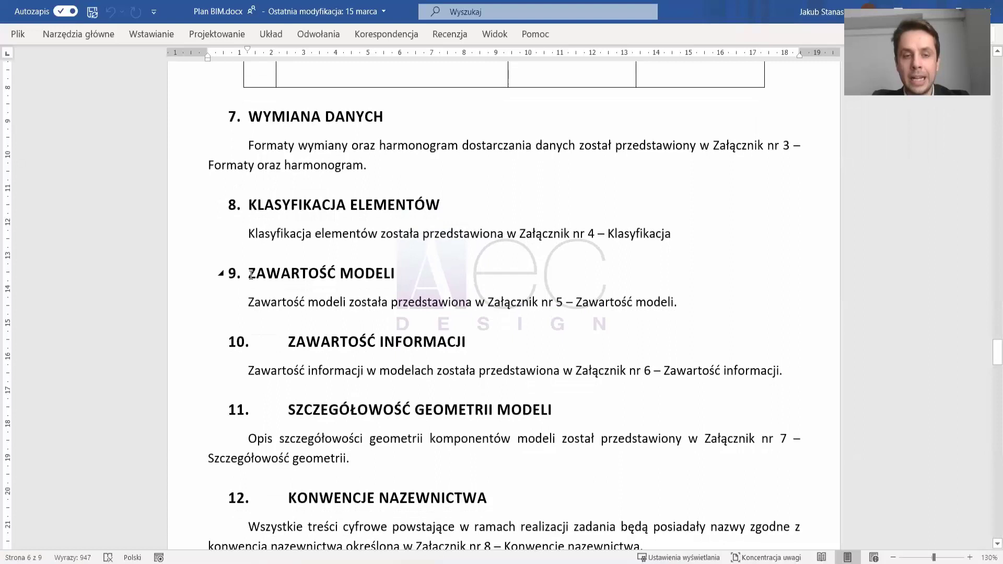
pyautogui.moveTo(246, 304); pyautogui.dragTo(714, 312)
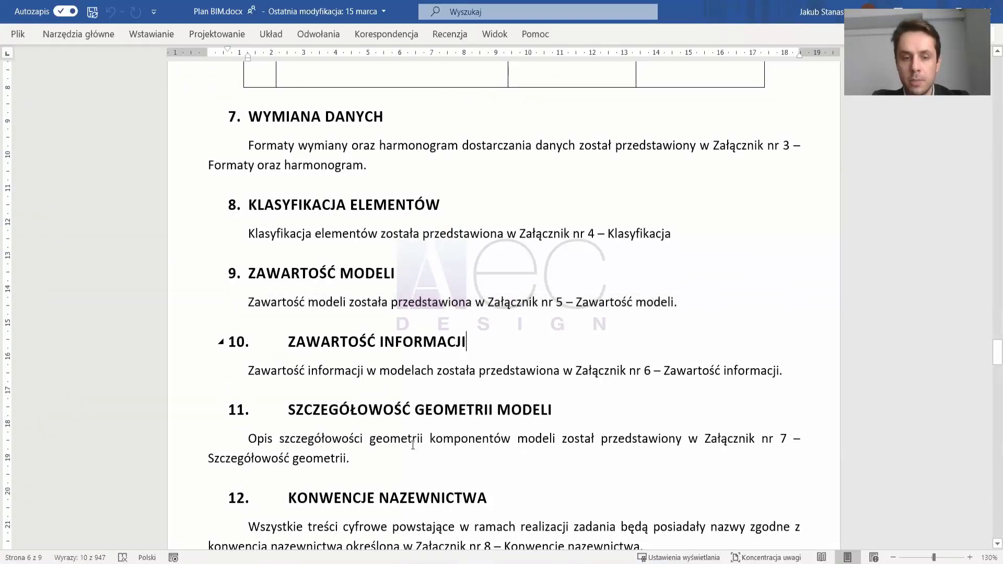
pyautogui.press('Down')
# Switch to the Excel workbook "Załącznik nr 5 - Zawartość modeli" and maximize its window.
pyautogui.moveTo(421, 563)
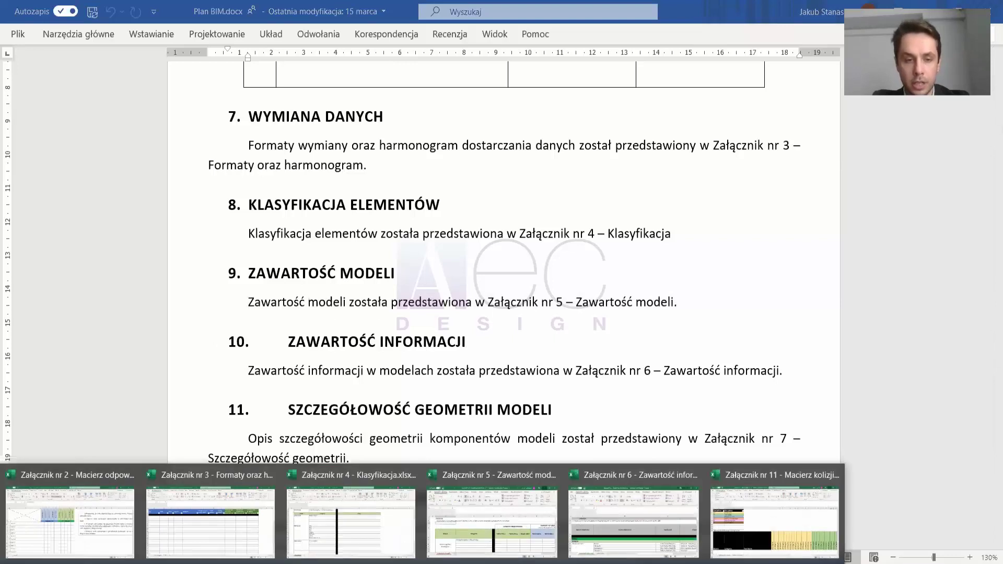
pyautogui.click(512, 509)
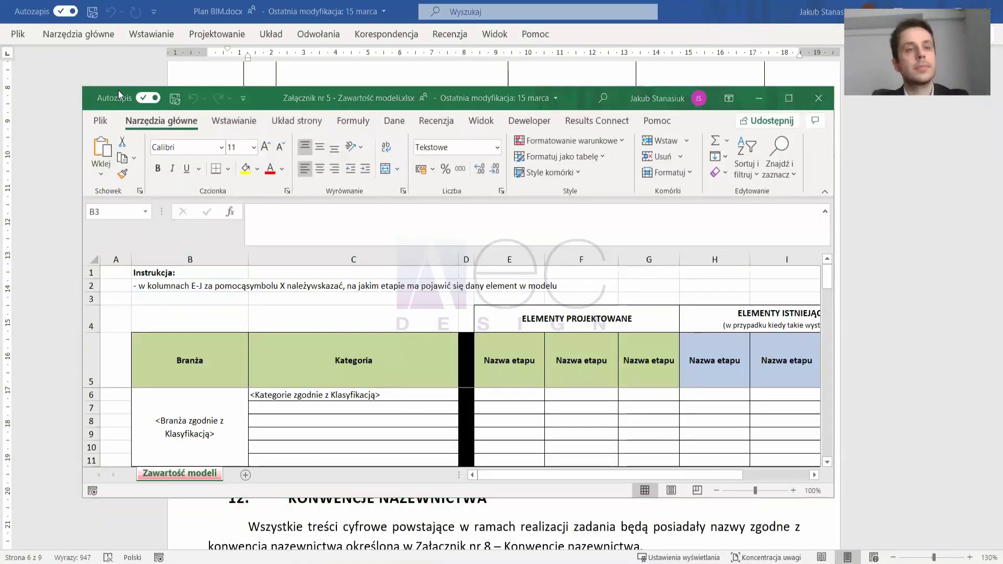
pyautogui.click(789, 98)
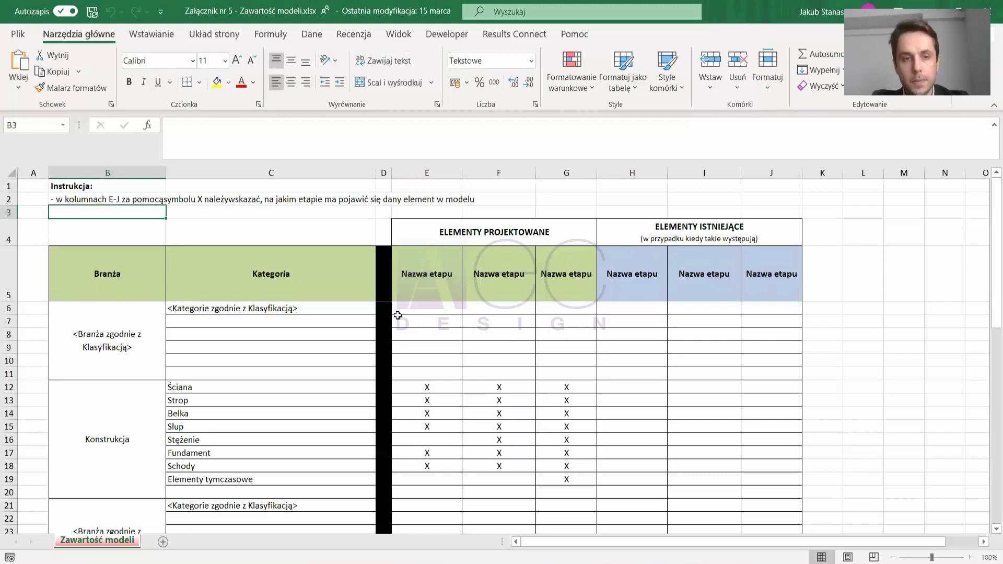
# Point out the Kategoria column by highlighting it, and mark the green Nazwa etapu headers with short freehand annotations.
pyautogui.click(271, 173)
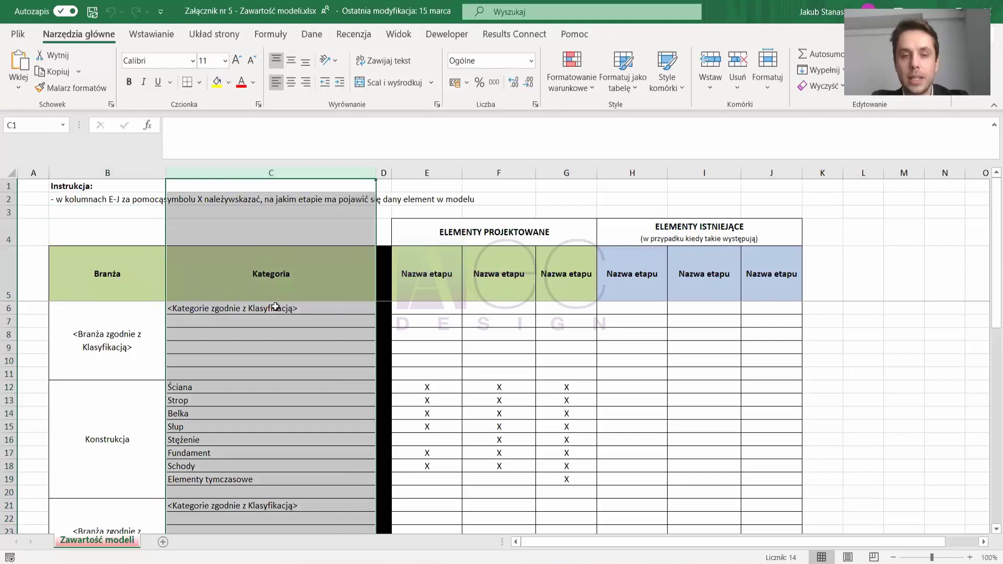
pyautogui.click(430, 373)
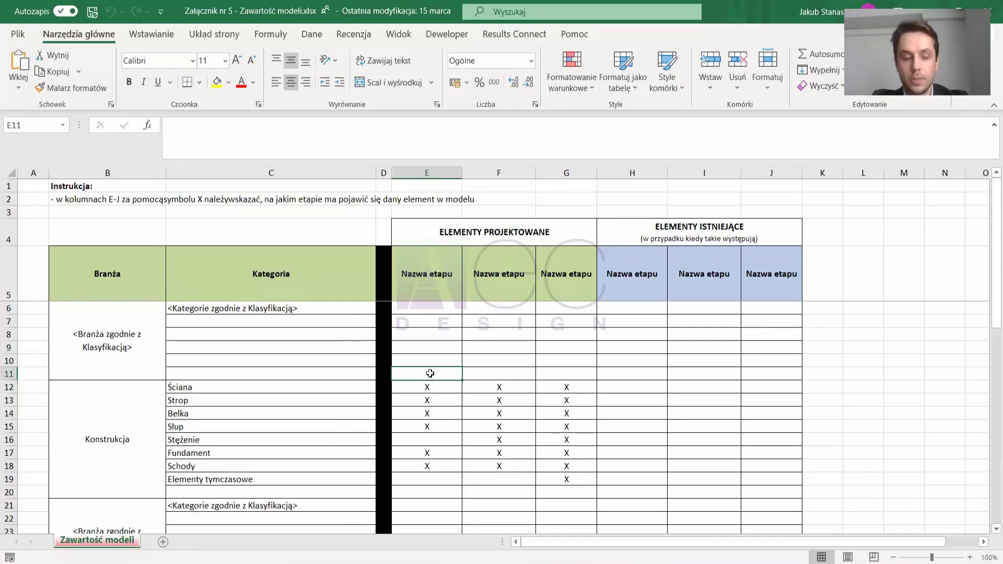
pyautogui.moveTo(416, 254)
pyautogui.mouseDown()
pyautogui.moveTo(434, 252)
pyautogui.moveTo(459, 298)
pyautogui.moveTo(435, 253)
pyautogui.mouseUp()
pyautogui.moveTo(548, 288); pyautogui.dragTo(578, 288)
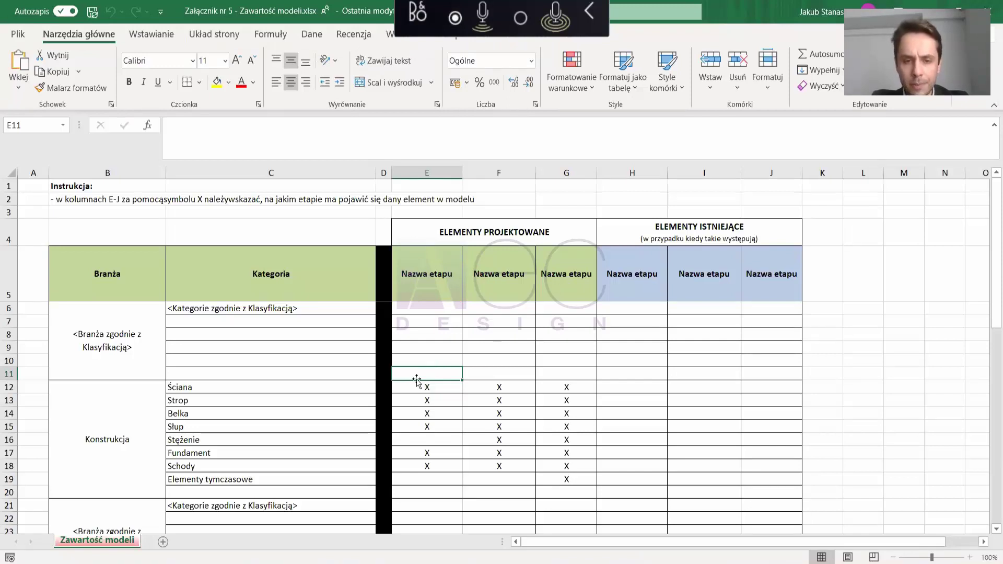
# Point out the X for Ściana in E12, and mark the ELEMENTY PROJEKTOWANE and ELEMENTY ISTNIEJĄCE headers with freehand annotations.
pyautogui.click(429, 391)
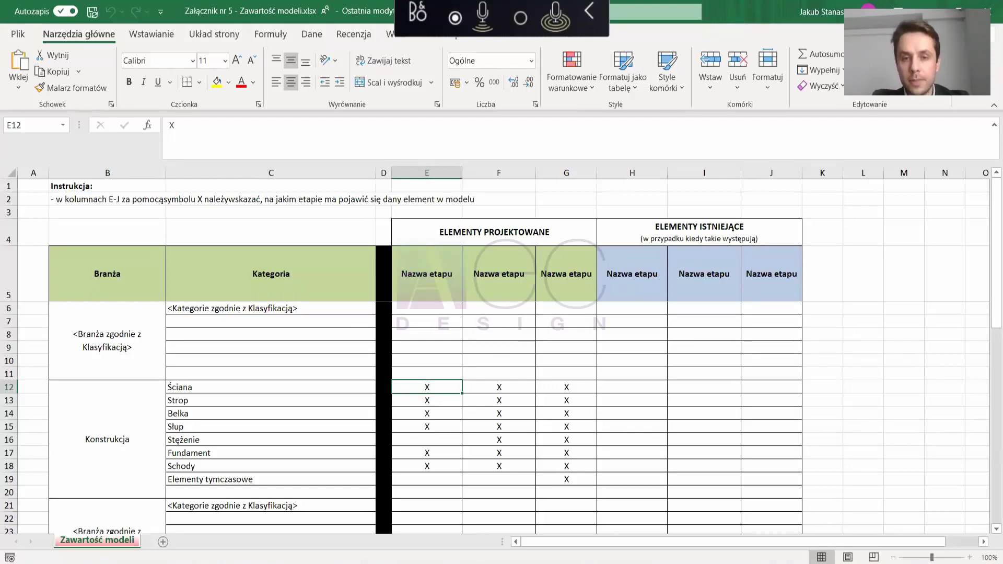
pyautogui.moveTo(476, 214)
pyautogui.mouseDown()
pyautogui.moveTo(418, 242)
pyautogui.moveTo(584, 255)
pyautogui.moveTo(452, 201)
pyautogui.moveTo(427, 204)
pyautogui.mouseUp()
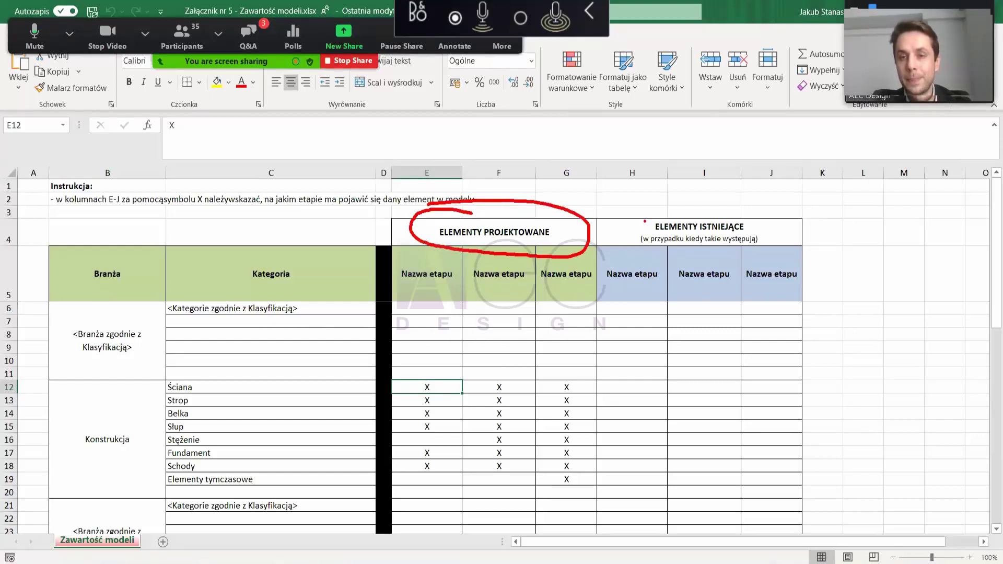
pyautogui.moveTo(641, 220); pyautogui.dragTo(752, 222)
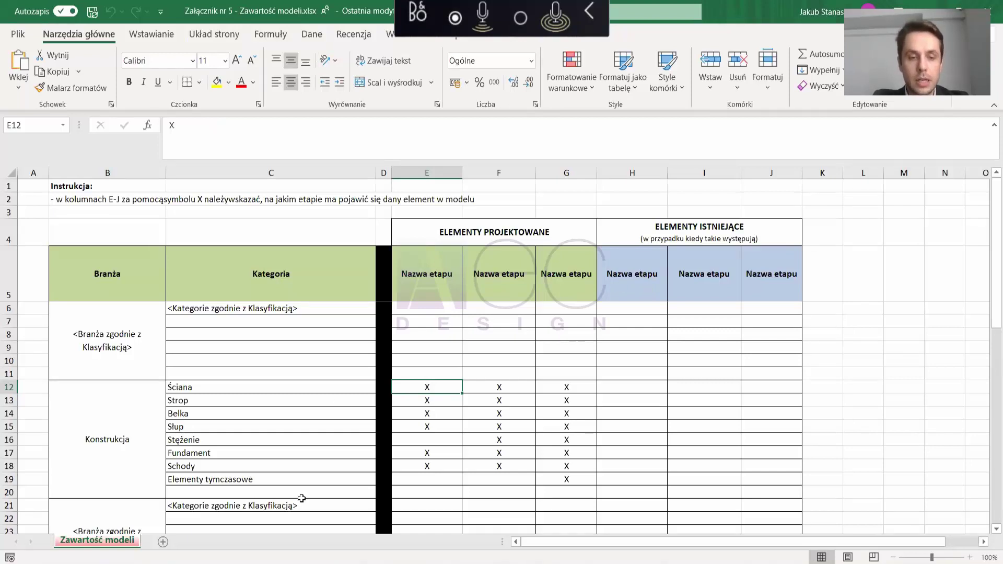
# Return to Plan BIM.docx in Word at section 10, Zawartość informacji.
pyautogui.moveTo(280, 562)
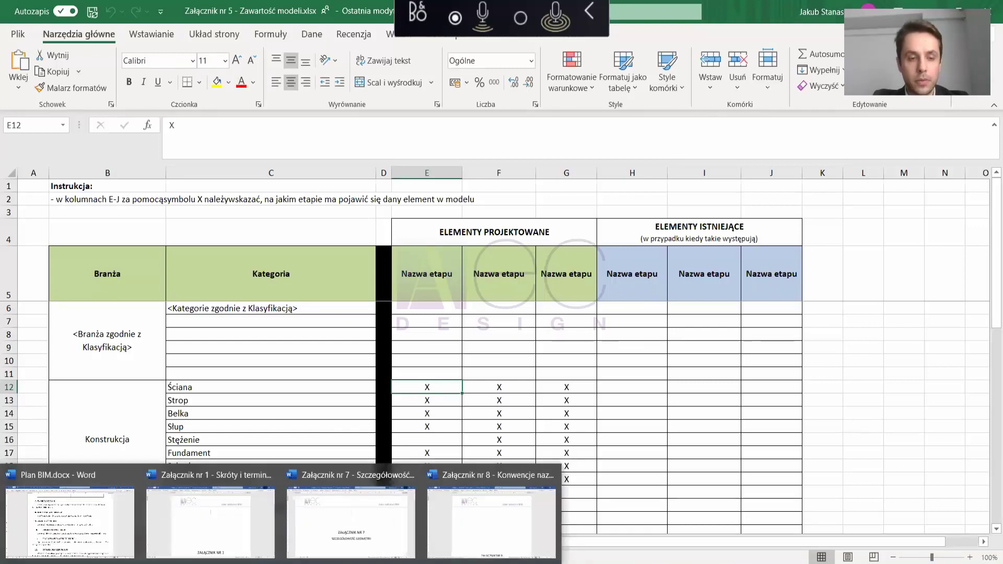
pyautogui.click(101, 522)
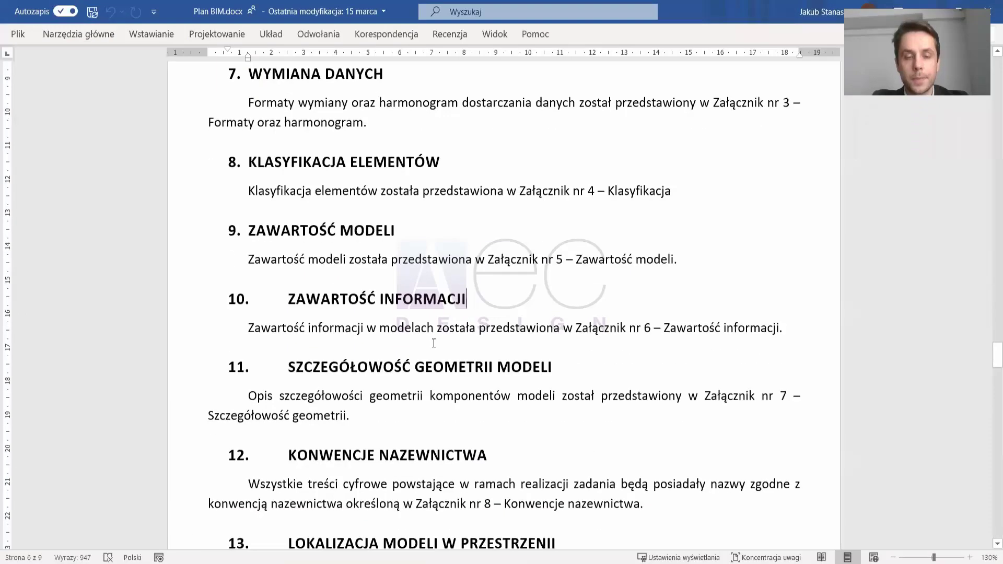
# Point out the reference "Załącznik nr 6 – Zawartość informacji" in section 10 by highlighting it briefly.
pyautogui.scroll(-1, 569, 305)
pyautogui.moveTo(575, 287); pyautogui.dragTo(765, 295)
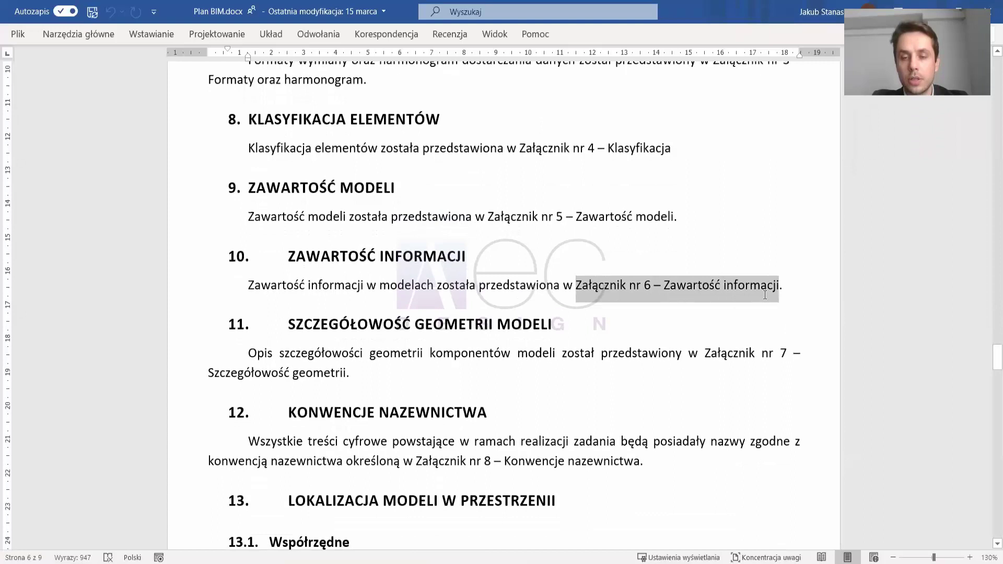
pyautogui.click(696, 318)
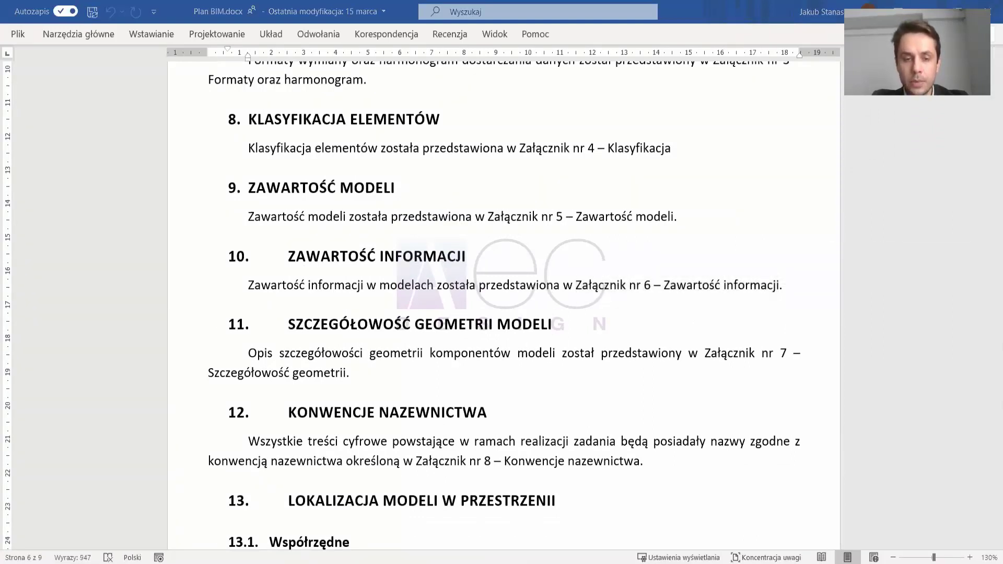
# Switch to the Excel workbook "Załącznik nr 6 - Zawartość informacji" and maximize its window.
pyautogui.moveTo(422, 563)
pyautogui.click(668, 516)
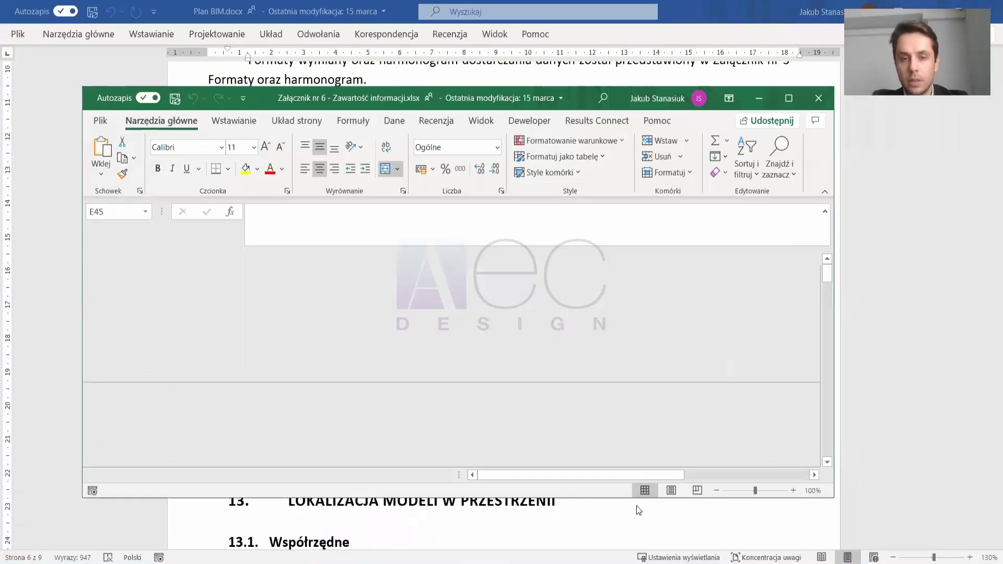
pyautogui.click(789, 100)
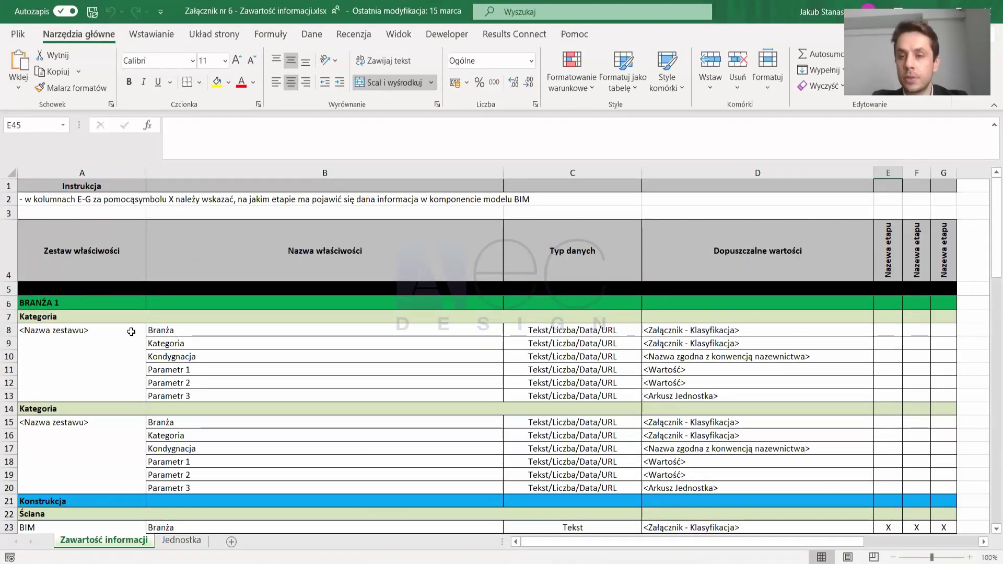
# Examine the BRANŻA 1 template's Kategoria blocks and the start of the Konstrukcja example for Ściana.
pyautogui.scroll(-2, 132, 333)
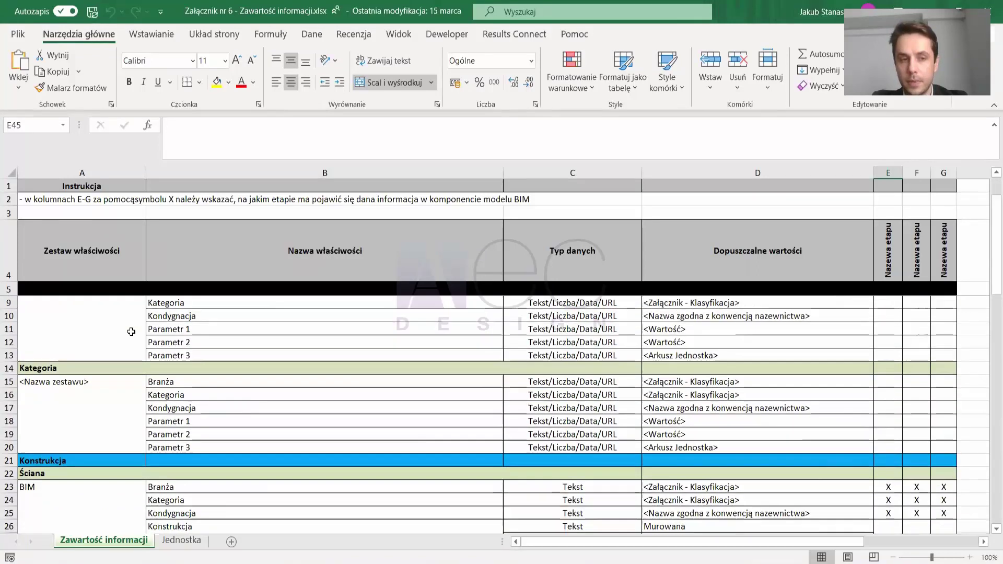
pyautogui.scroll(2, 152, 368)
pyautogui.scroll(-1, 161, 321)
pyautogui.scroll(-2, 160, 322)
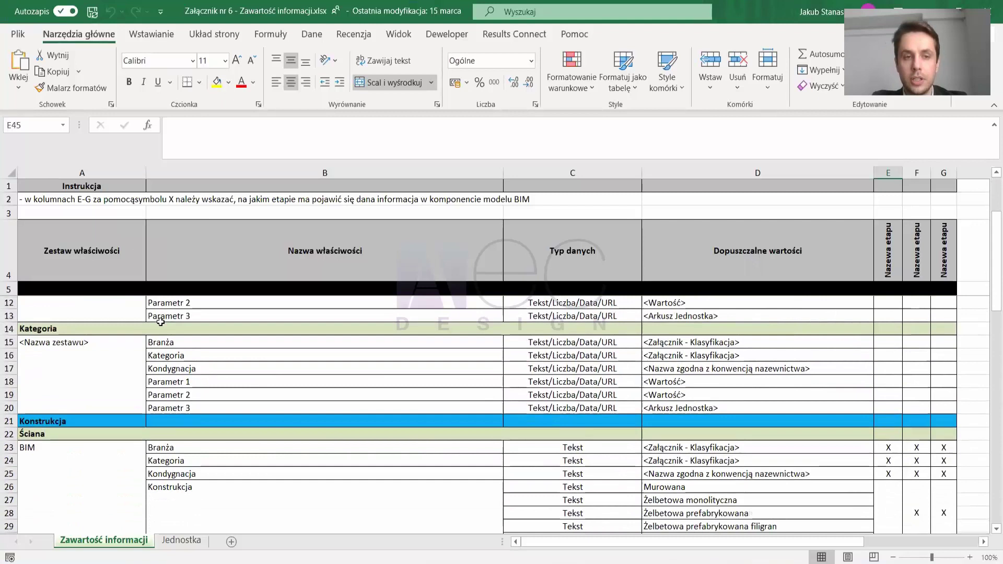
pyautogui.scroll(2, 161, 322)
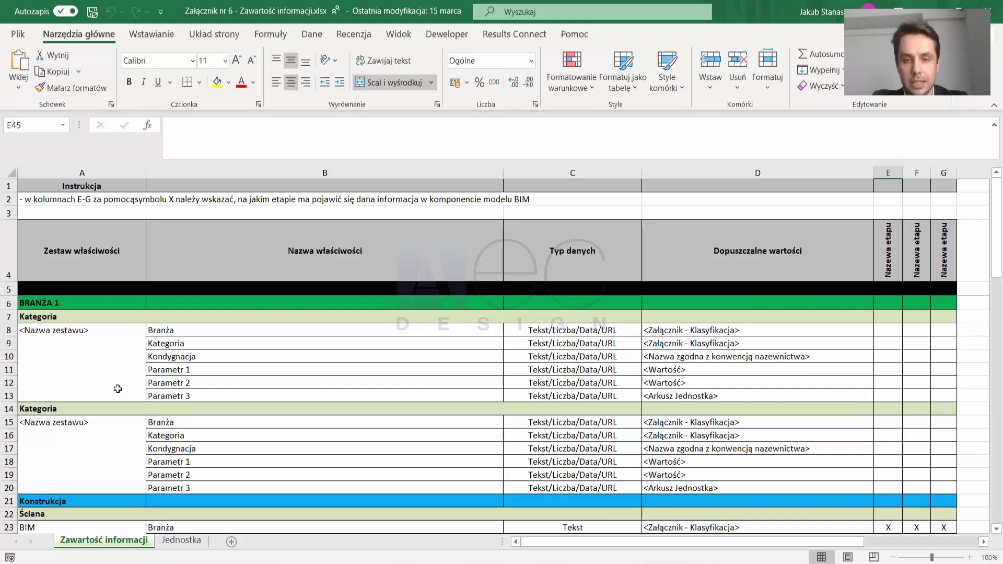
pyautogui.scroll(-1, 118, 388)
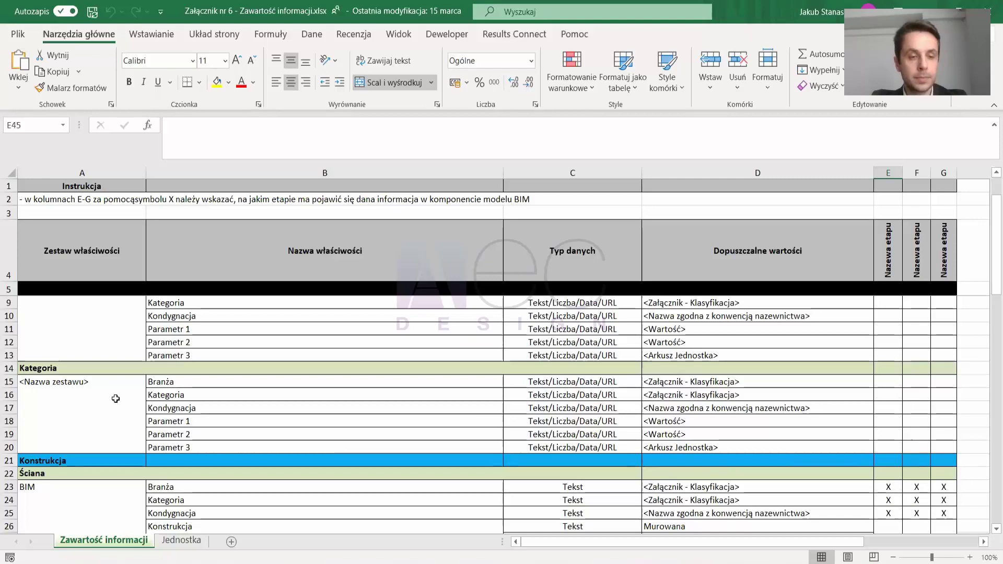
pyautogui.scroll(-1, 115, 399)
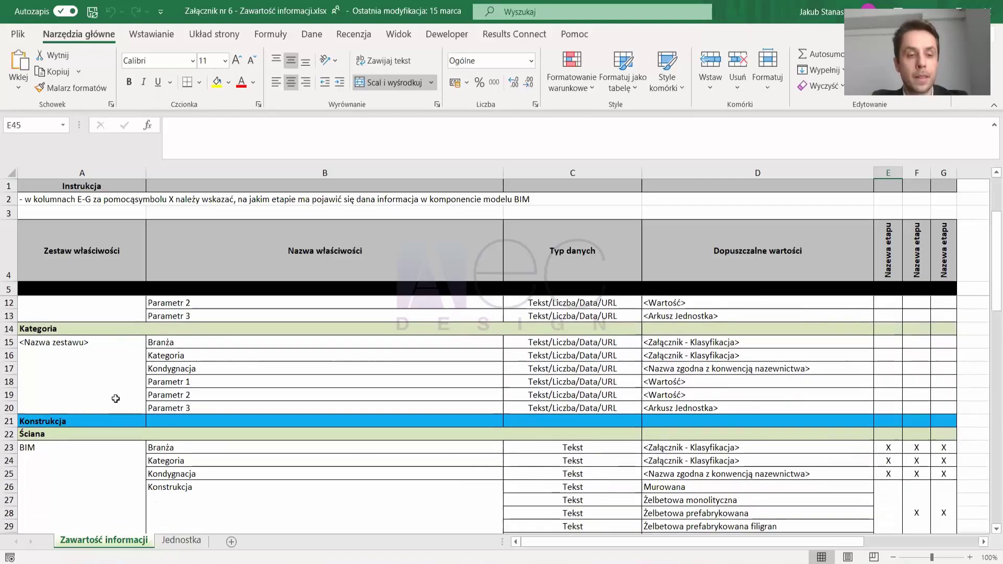
pyautogui.scroll(-1, 116, 399)
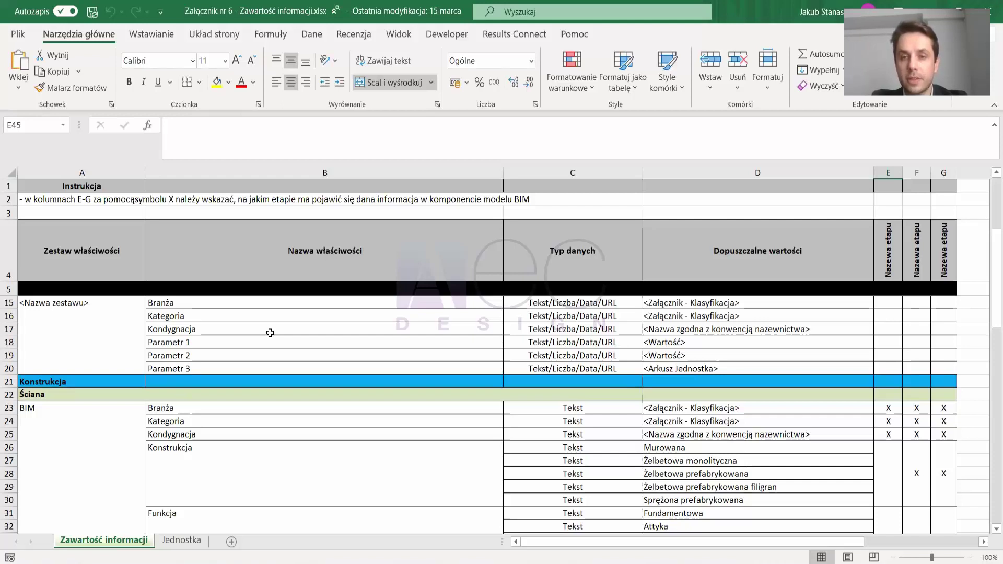
pyautogui.scroll(-2, 261, 340)
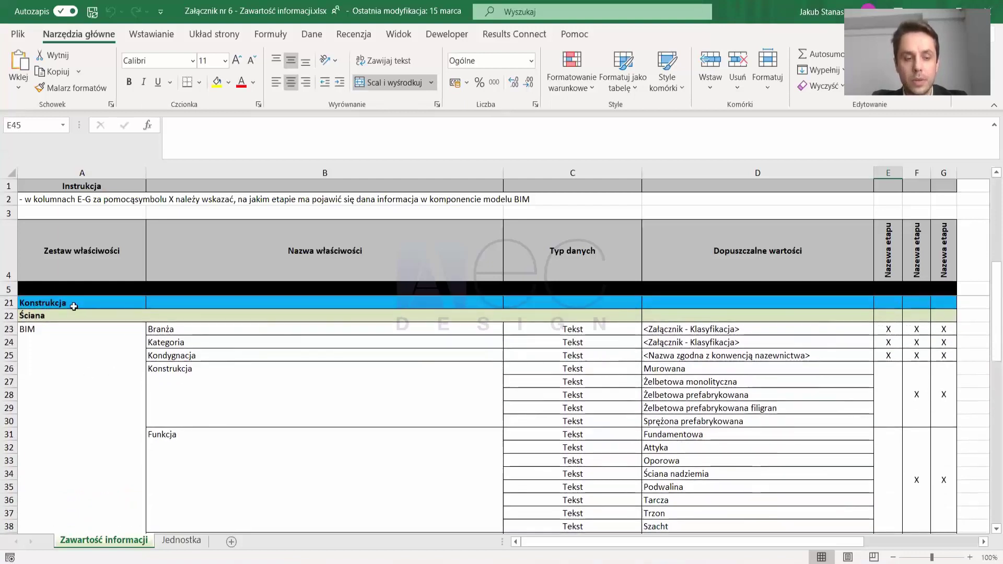
# Mark the Ściana and BIM labels, circle column B, and draw an arrow down its property names with temporary freehand annotations.
pyautogui.moveTo(15, 324); pyautogui.dragTo(54, 323)
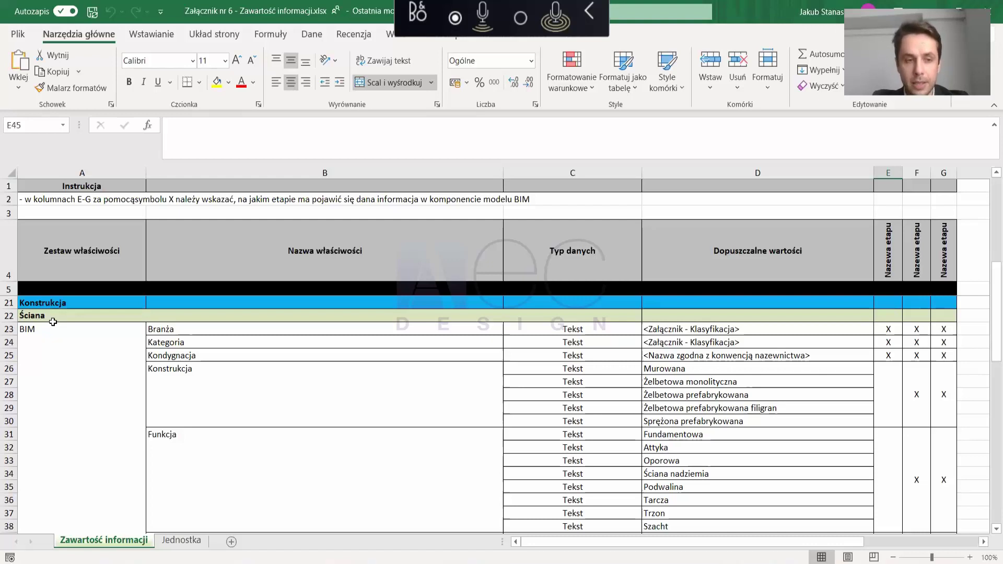
pyautogui.moveTo(17, 335)
pyautogui.mouseDown()
pyautogui.moveTo(39, 337)
pyautogui.moveTo(41, 322)
pyautogui.mouseUp()
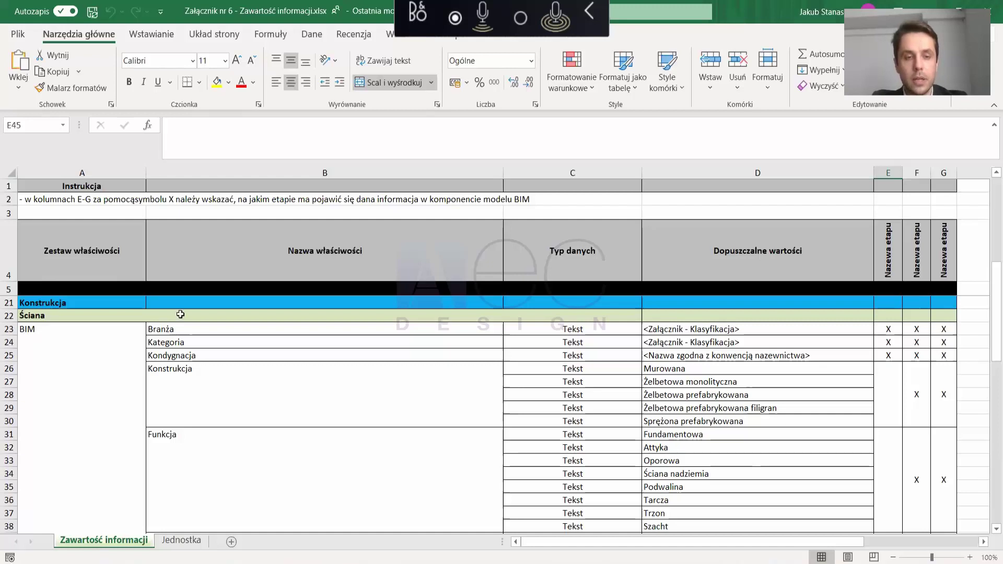
pyautogui.moveTo(328, 155)
pyautogui.mouseDown()
pyautogui.moveTo(369, 163)
pyautogui.moveTo(306, 149)
pyautogui.mouseUp()
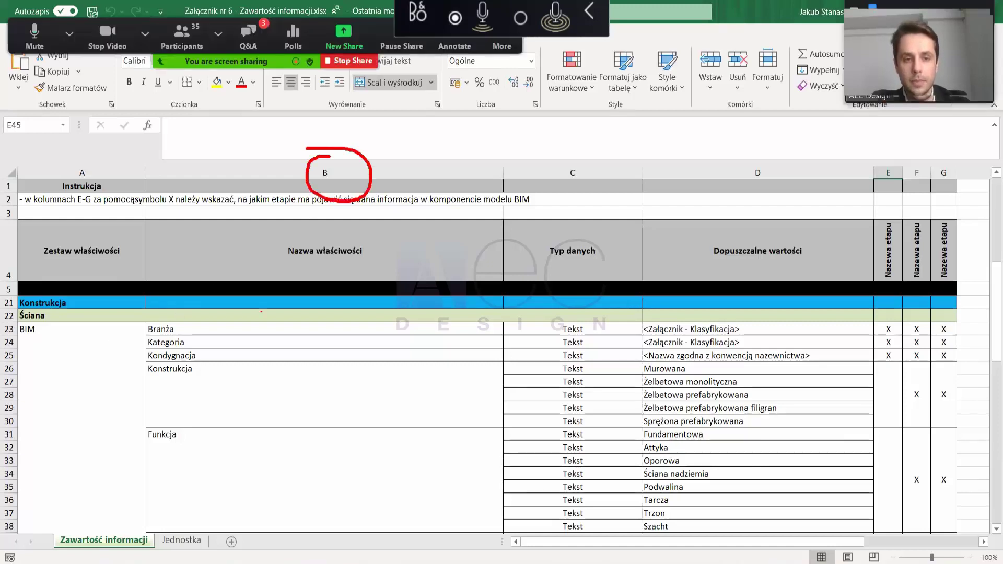
pyautogui.moveTo(254, 326)
pyautogui.mouseDown()
pyautogui.moveTo(243, 476)
pyautogui.moveTo(274, 446)
pyautogui.mouseUp()
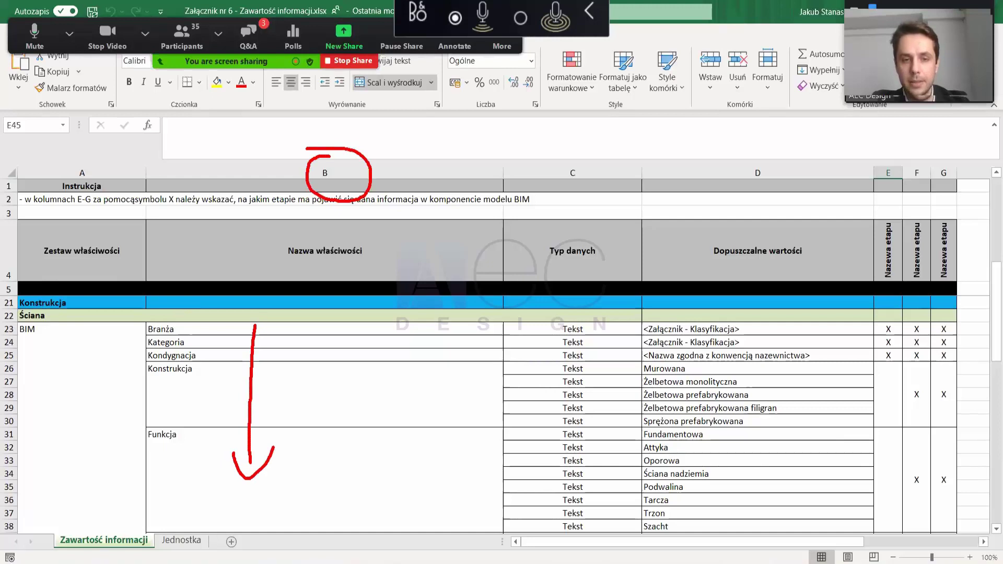
pyautogui.press('Escape')
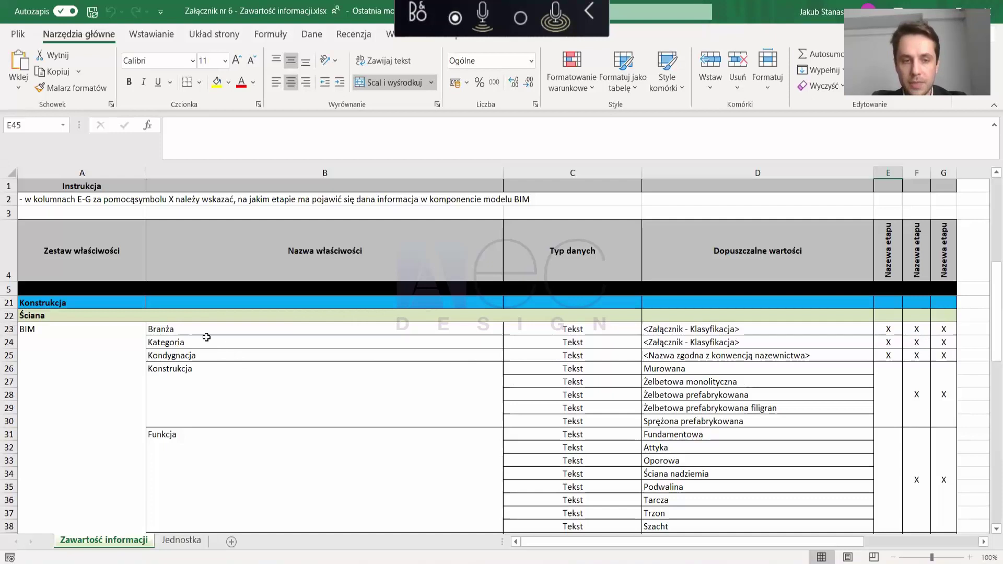
# Point out the wall properties Branża, Kategoria, Kondygnacja and Konstrukcja by selecting their cells in column B one by one.
pyautogui.click(188, 329)
pyautogui.click(188, 342)
pyautogui.click(188, 355)
pyautogui.click(180, 369)
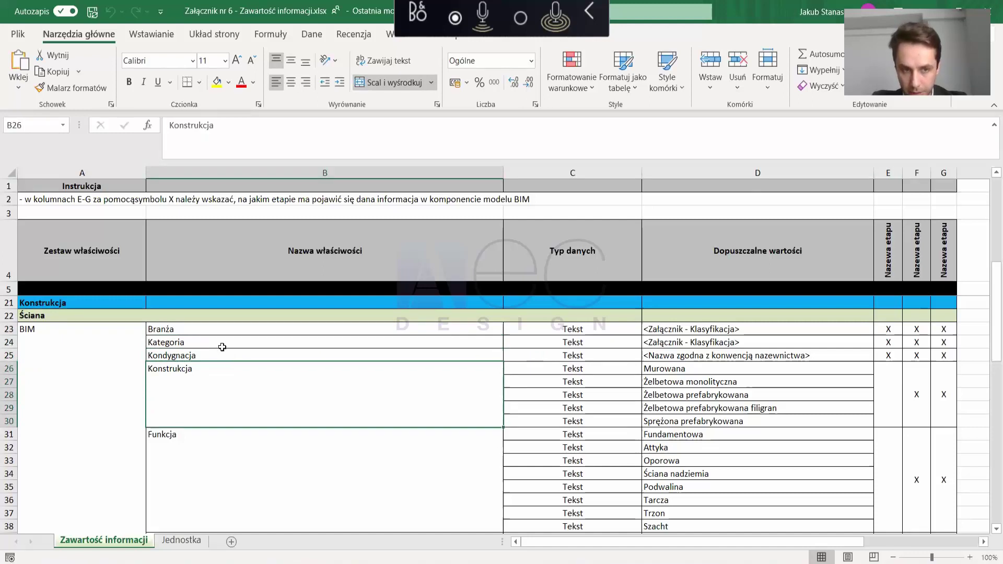
pyautogui.click(208, 330)
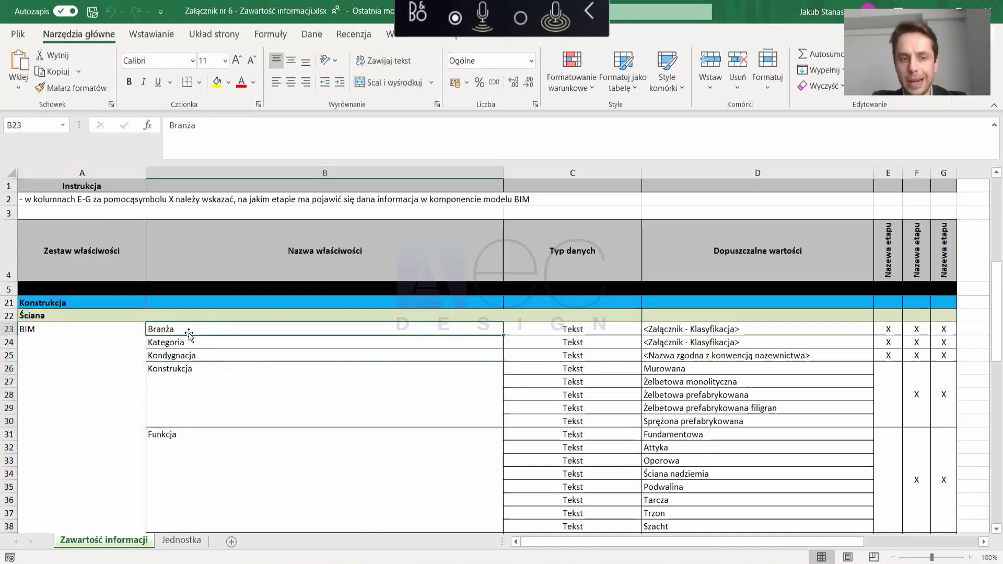
pyautogui.click(187, 342)
pyautogui.click(185, 355)
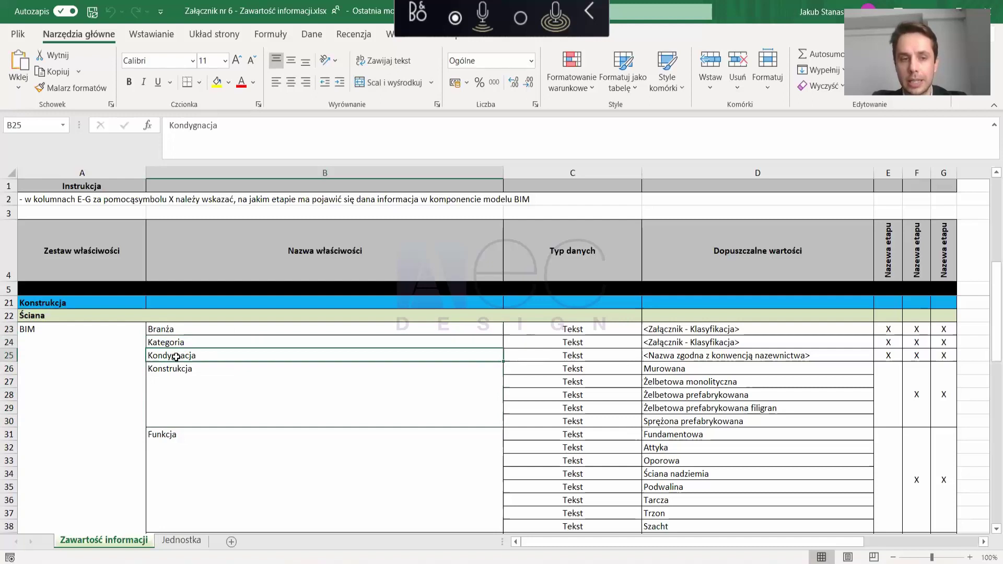
pyautogui.moveTo(143, 322)
pyautogui.mouseDown()
pyautogui.moveTo(140, 360)
pyautogui.moveTo(156, 362)
pyautogui.moveTo(145, 323)
pyautogui.mouseUp()
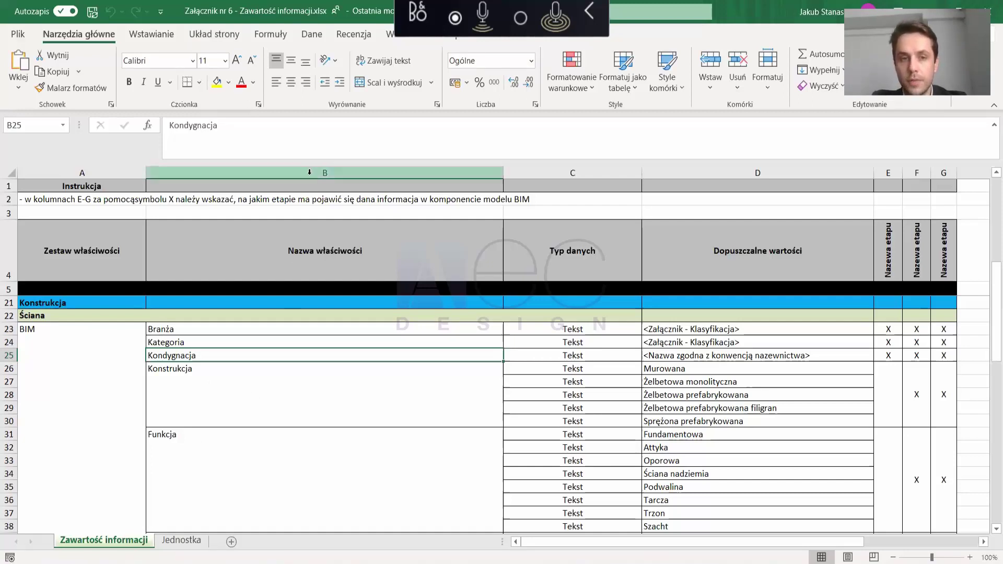
# Review the remaining wall property names, and highlight the Typ danych and Dopuszczalne wartości columns in turn.
pyautogui.scroll(-4, 267, 352)
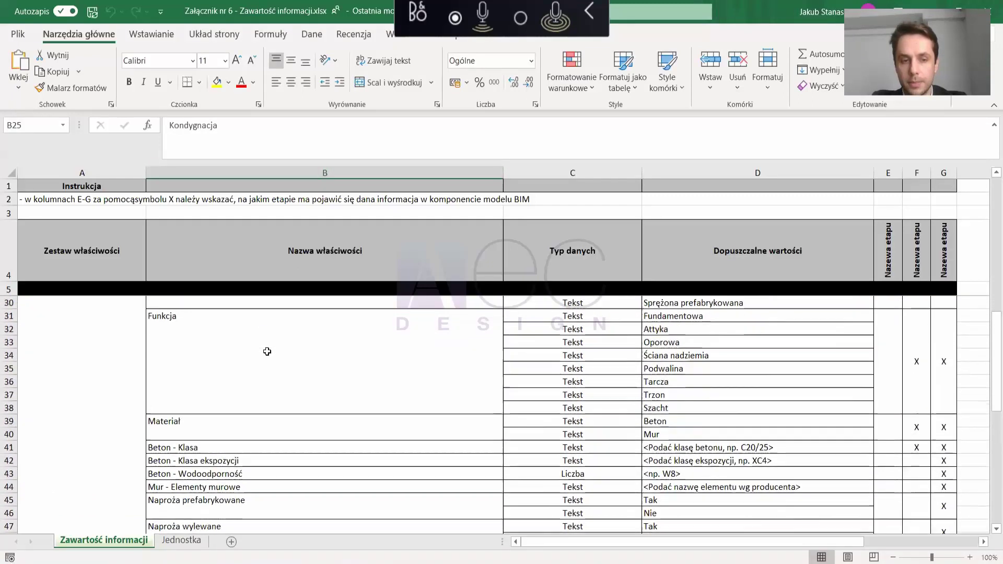
pyautogui.scroll(-1, 267, 351)
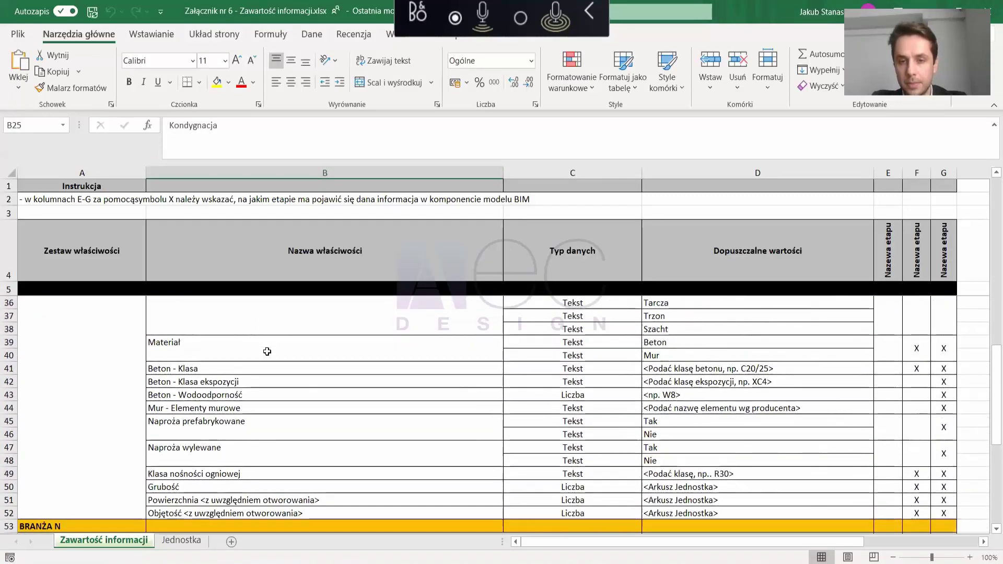
pyautogui.scroll(5, 267, 352)
pyautogui.click(571, 178)
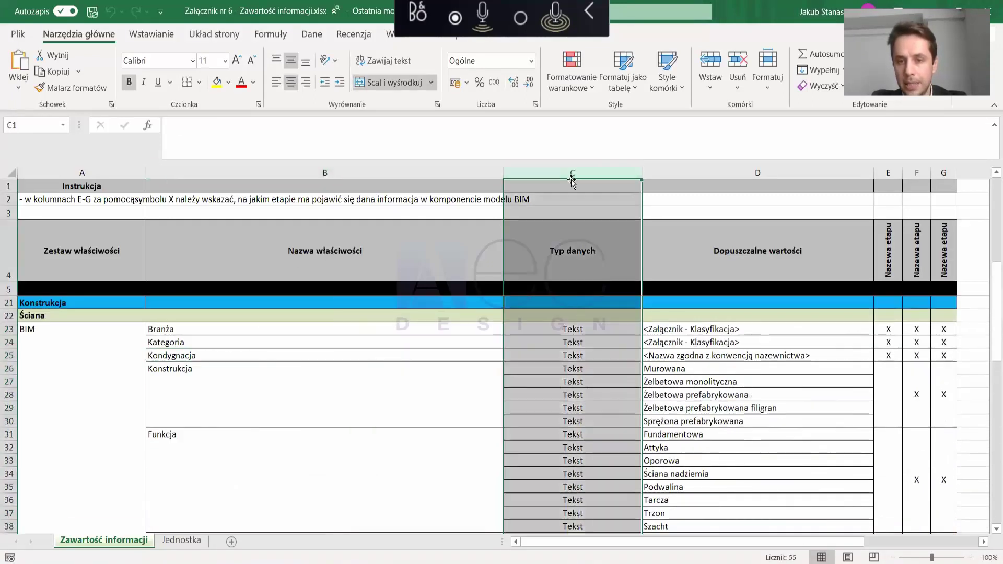
pyautogui.click(660, 177)
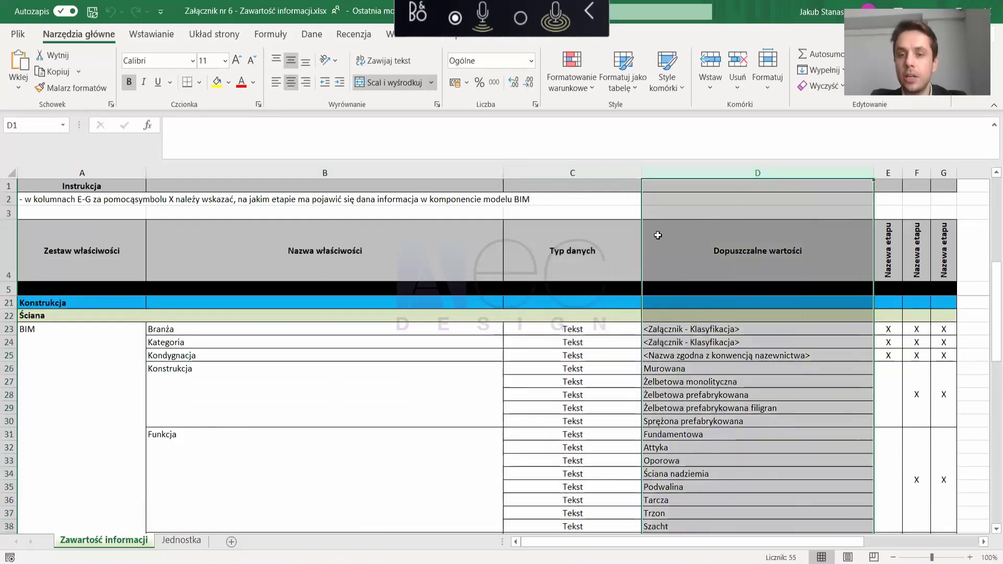
# Point out the allowed values of the Konstrukcja property, from Murowana to Sprężona prefabrykowana, by selecting D26:D30.
pyautogui.scroll(1, 679, 366)
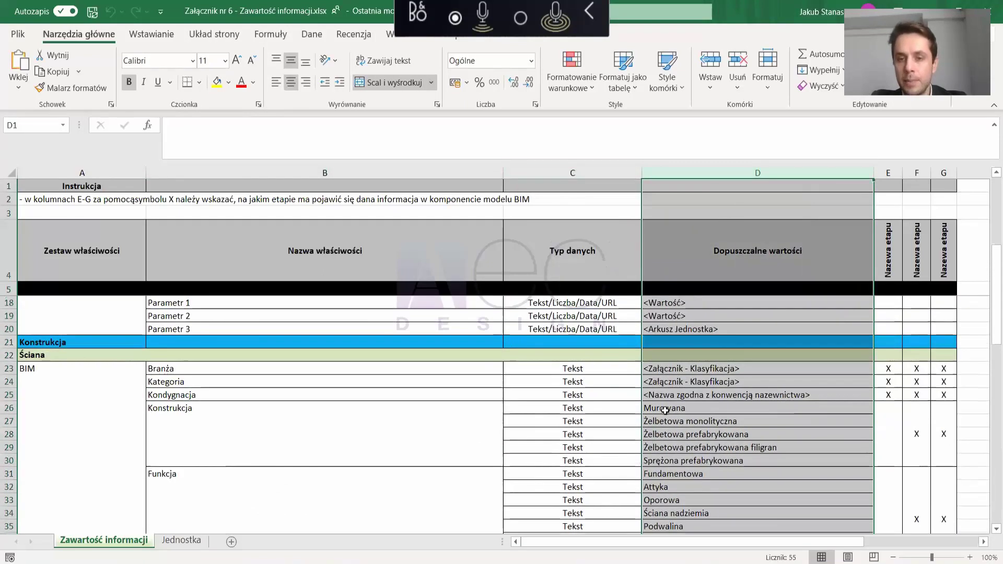
pyautogui.scroll(-1, 664, 410)
pyautogui.click(669, 390)
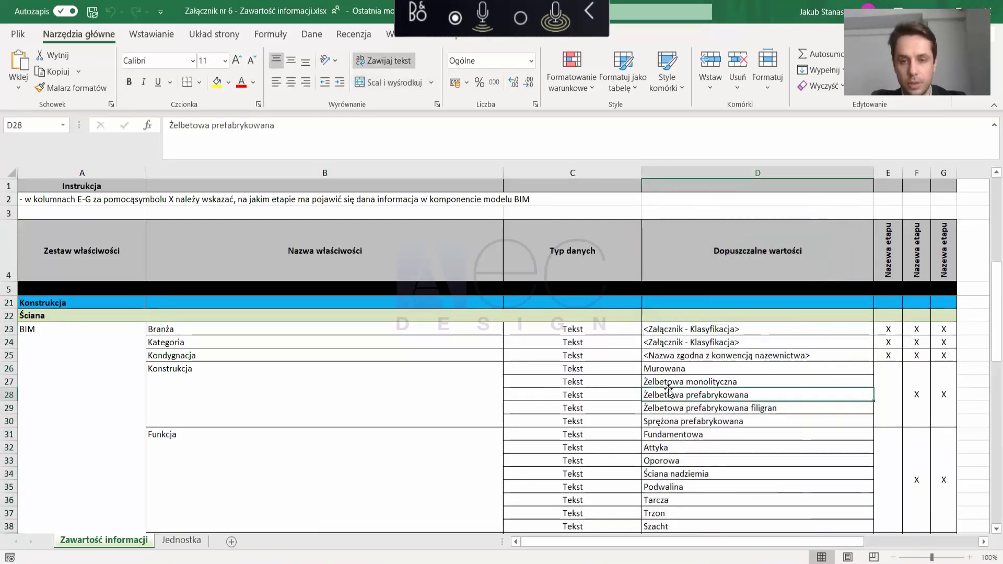
pyautogui.moveTo(462, 380); pyautogui.dragTo(673, 421)
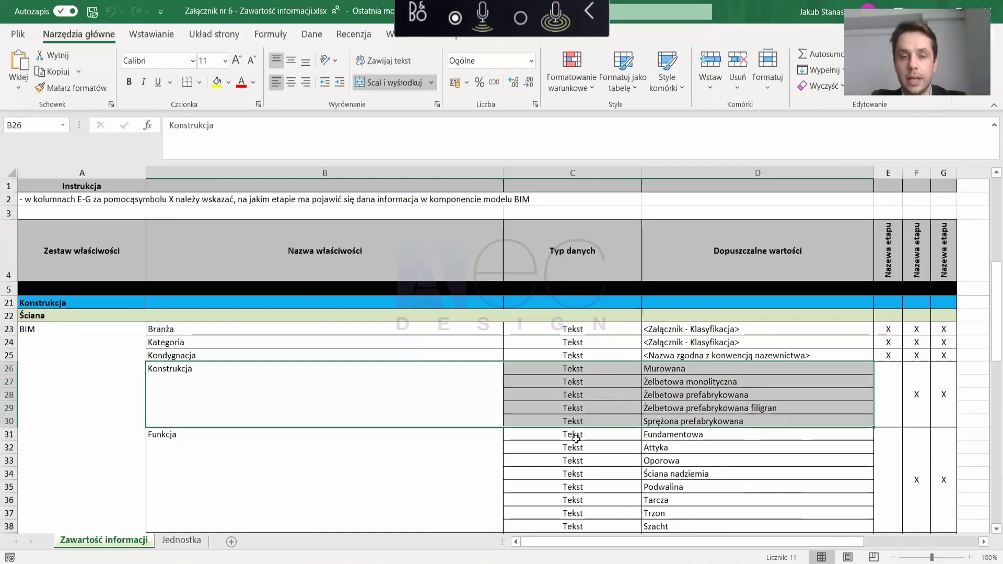
pyautogui.click(469, 413)
pyautogui.moveTo(654, 370); pyautogui.dragTo(640, 428)
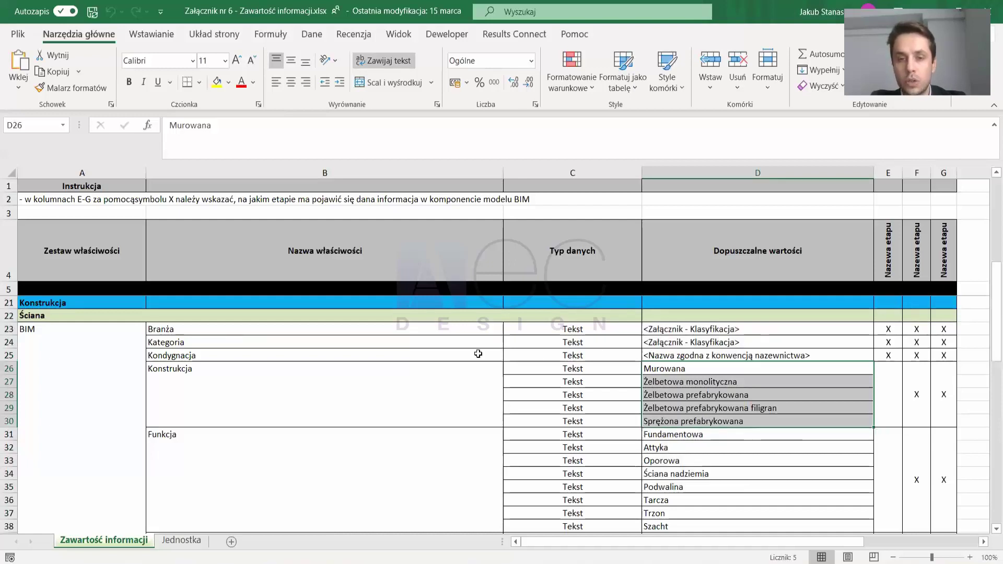
# Point out the naming-convention value for Kondygnacja in D25 and the Beton - Klasa value, and review the remaining allowed values down to Objętość.
pyautogui.click(691, 357)
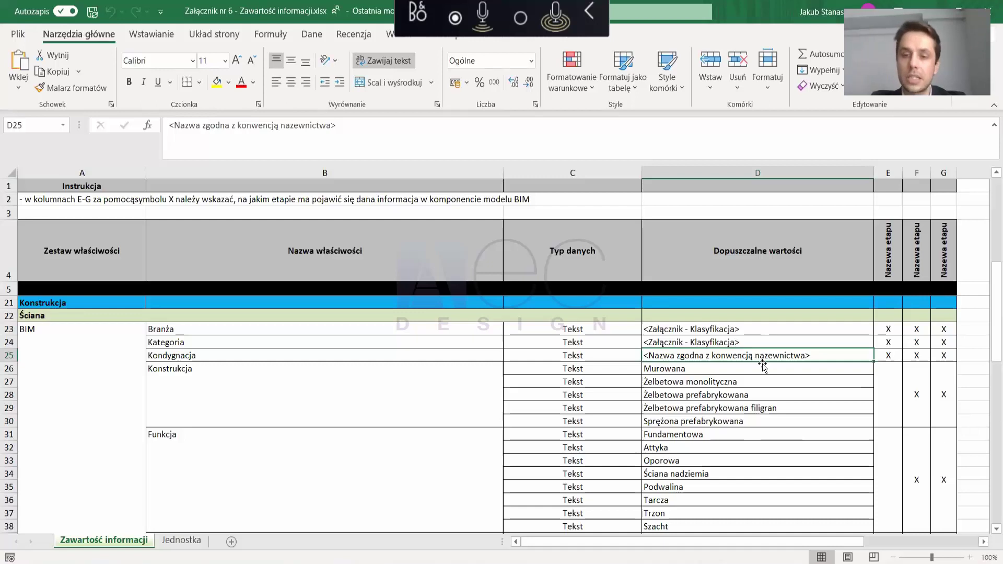
pyautogui.scroll(-3, 763, 366)
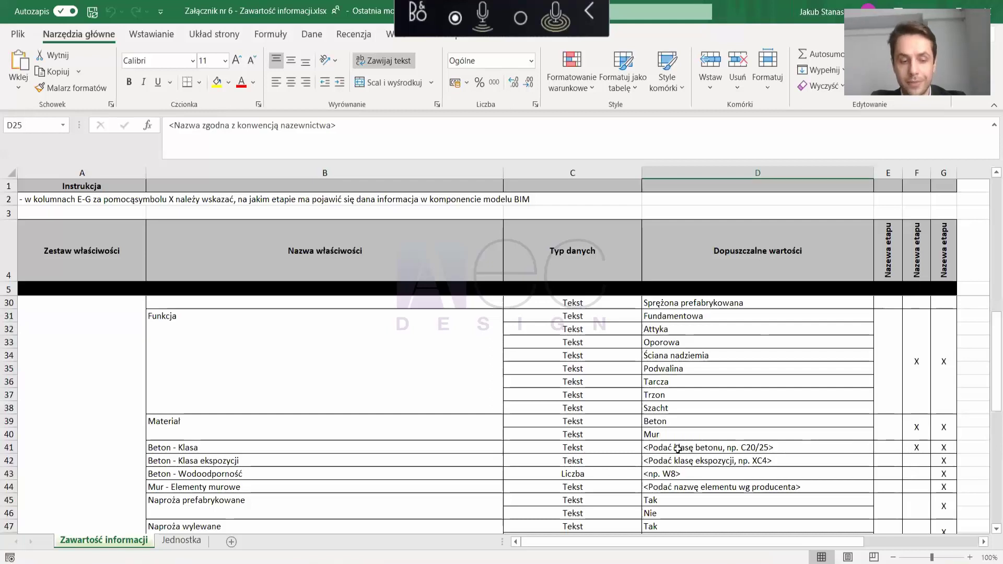
pyautogui.moveTo(641, 454); pyautogui.dragTo(783, 453)
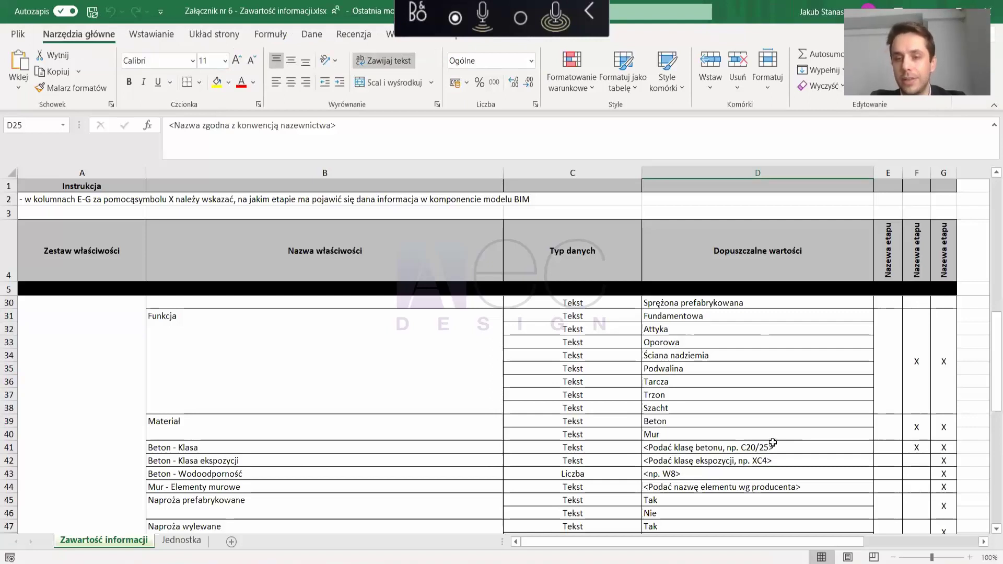
pyautogui.scroll(-1, 756, 437)
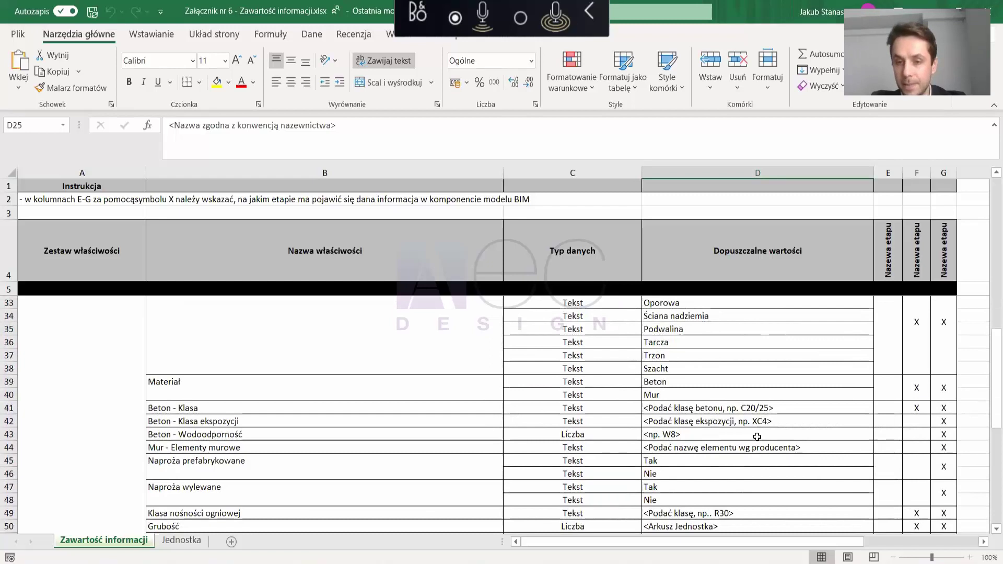
pyautogui.scroll(-1, 757, 436)
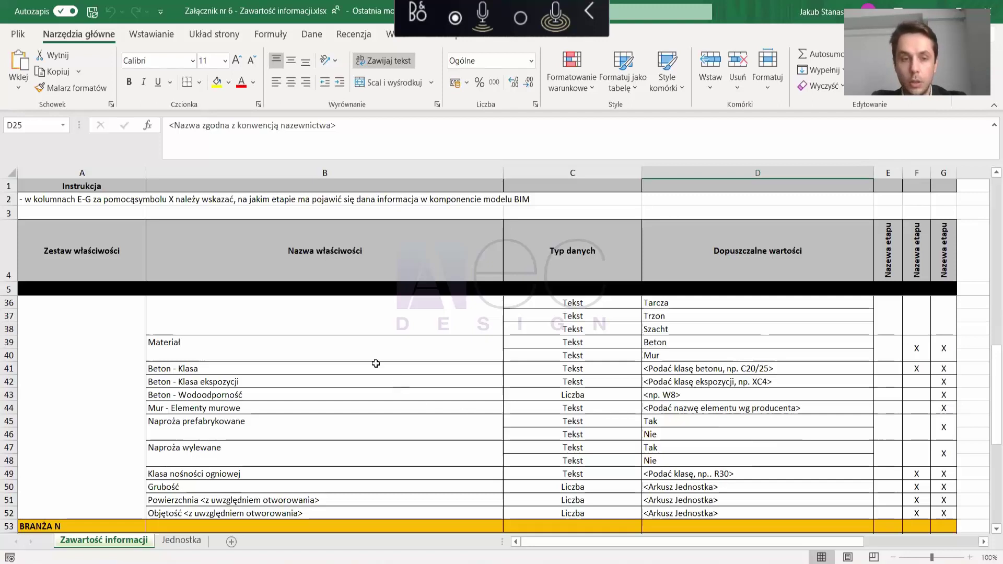
# Highlight all wall property names in column B, from Objętość in B52 up to Branża in B23.
pyautogui.click(231, 511)
pyautogui.scroll(5, 231, 511)
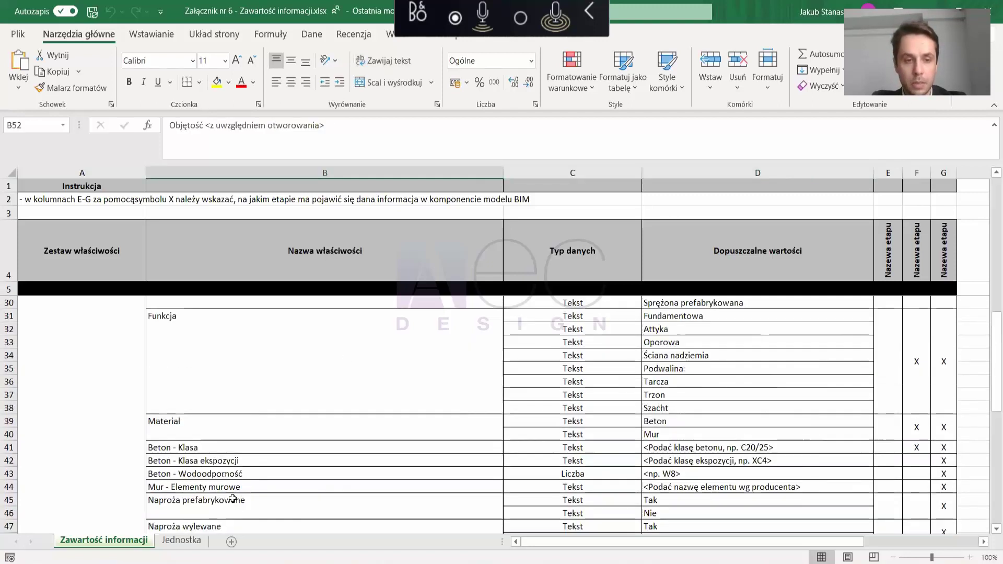
pyautogui.keyDown('shift'); pyautogui.click(220, 330); pyautogui.keyUp('shift')
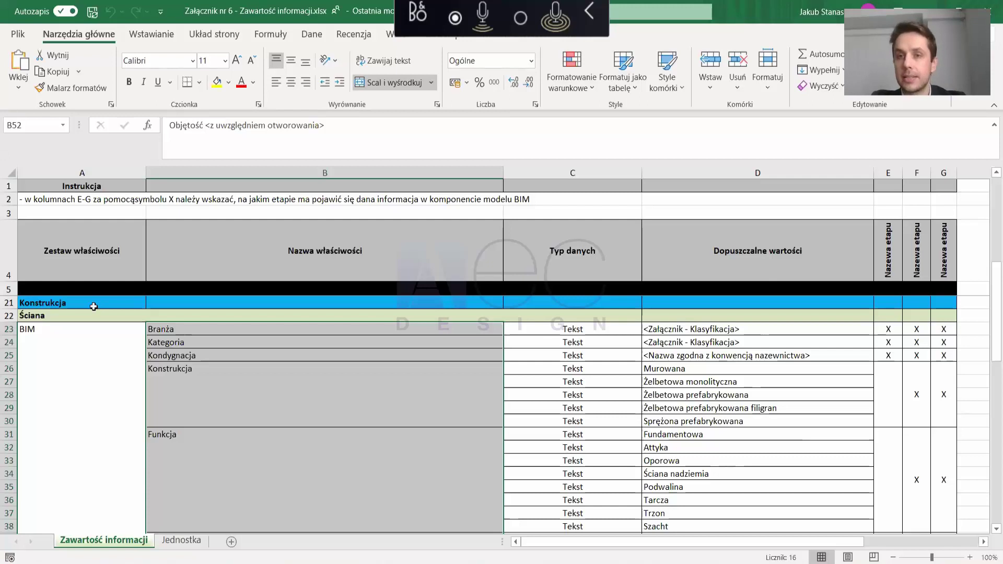
# Highlight the Nazwa właściwości column, and outline the three stage-name headers in E4:G4 with a temporary annotation.
pyautogui.moveTo(307, 180); pyautogui.dragTo(312, 334)
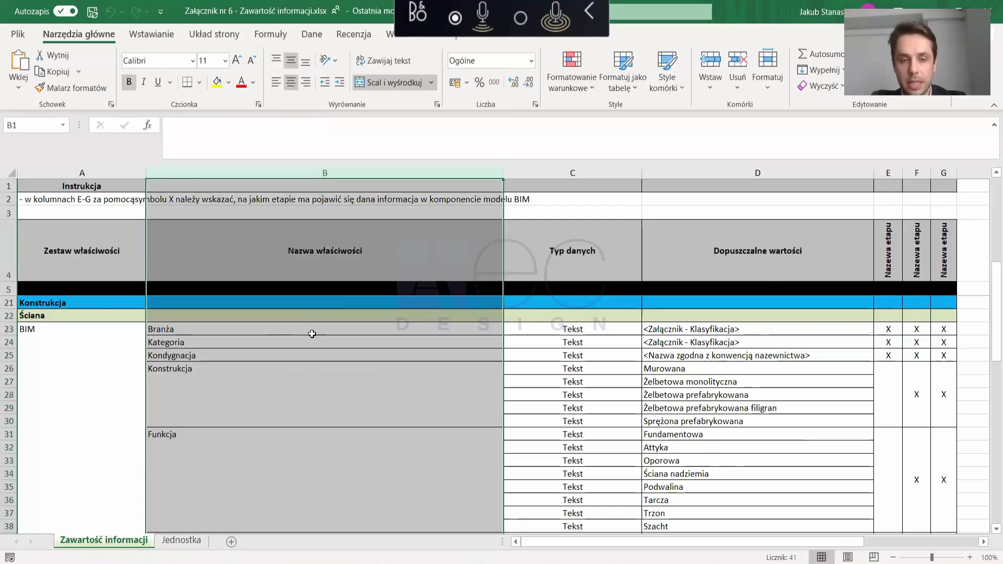
pyautogui.click(313, 302)
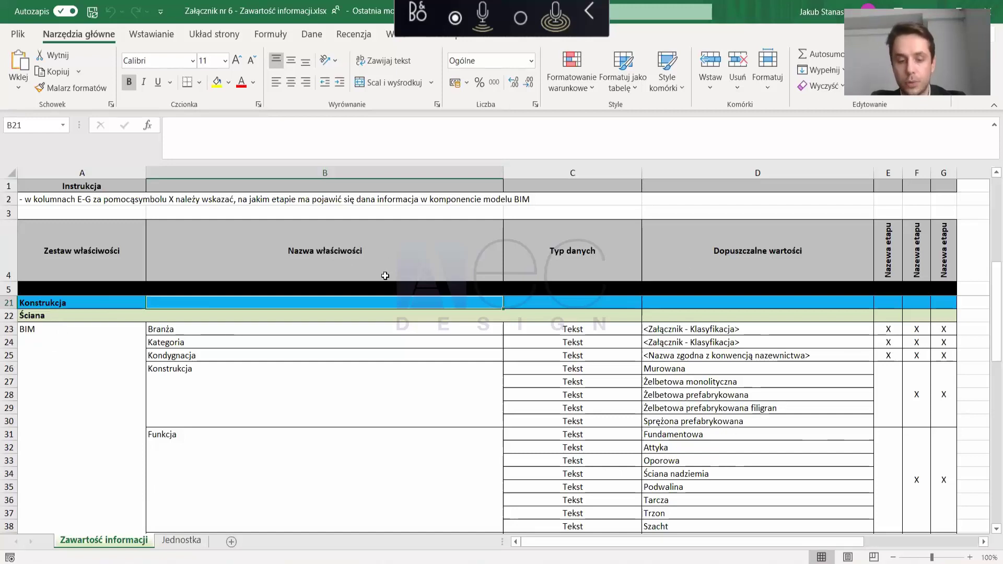
pyautogui.moveTo(876, 220)
pyautogui.mouseDown()
pyautogui.moveTo(889, 288)
pyautogui.moveTo(963, 279)
pyautogui.mouseUp()
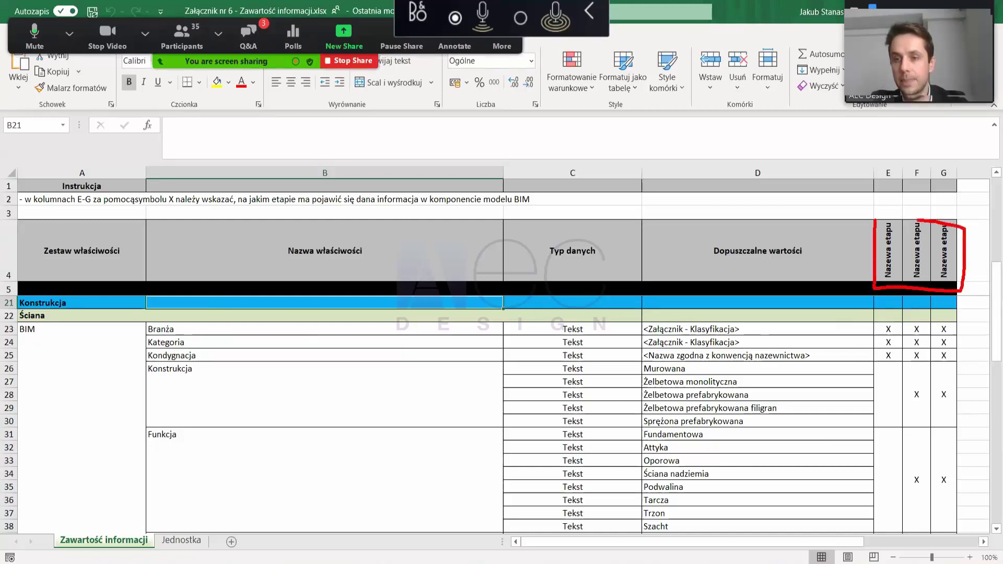
pyautogui.press('Escape')
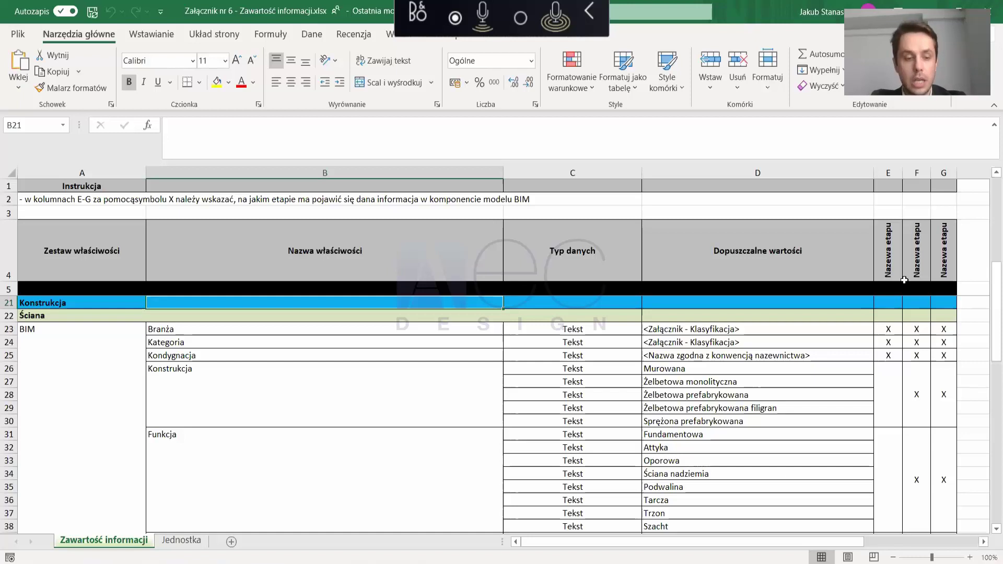
pyautogui.moveTo(884, 219)
pyautogui.mouseDown()
pyautogui.moveTo(873, 233)
pyautogui.moveTo(889, 286)
pyautogui.moveTo(886, 211)
pyautogui.mouseUp()
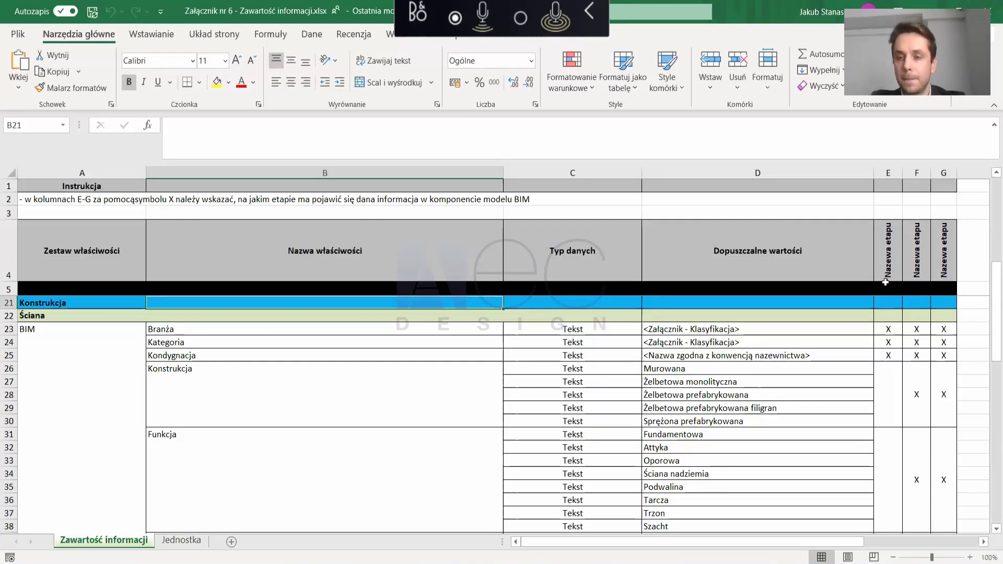
# Review the remaining wall property rows and the BRANŻA N template section, and return to BRANŻA 1.
pyautogui.scroll(-4, 555, 341)
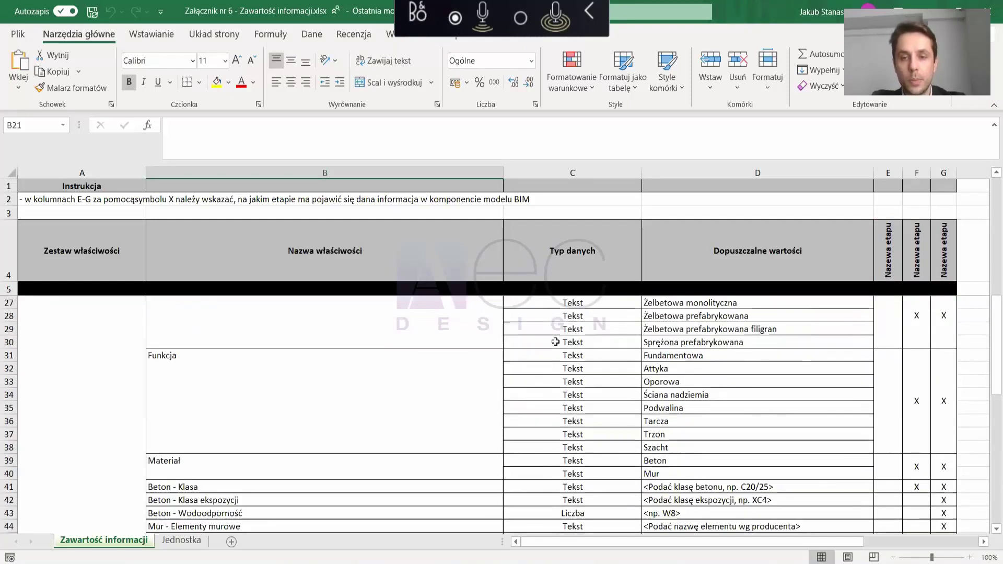
pyautogui.scroll(-6, 555, 342)
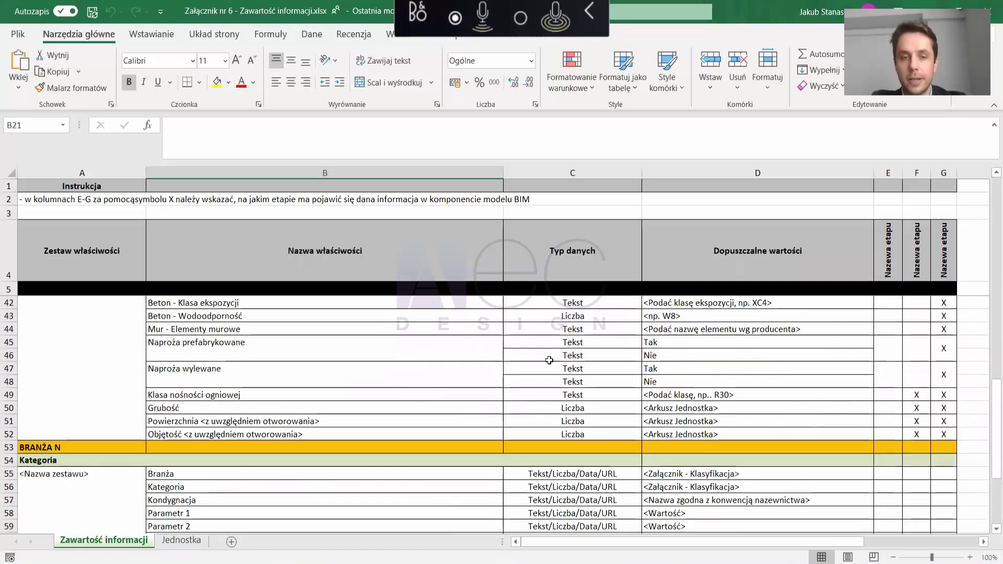
pyautogui.scroll(-2, 548, 360)
pyautogui.scroll(10, 549, 360)
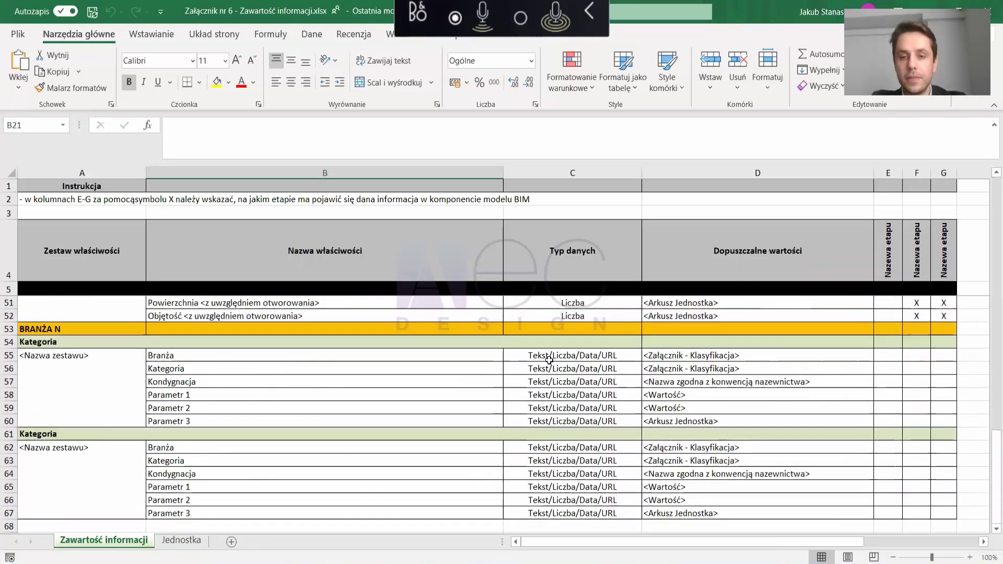
pyautogui.scroll(7, 549, 360)
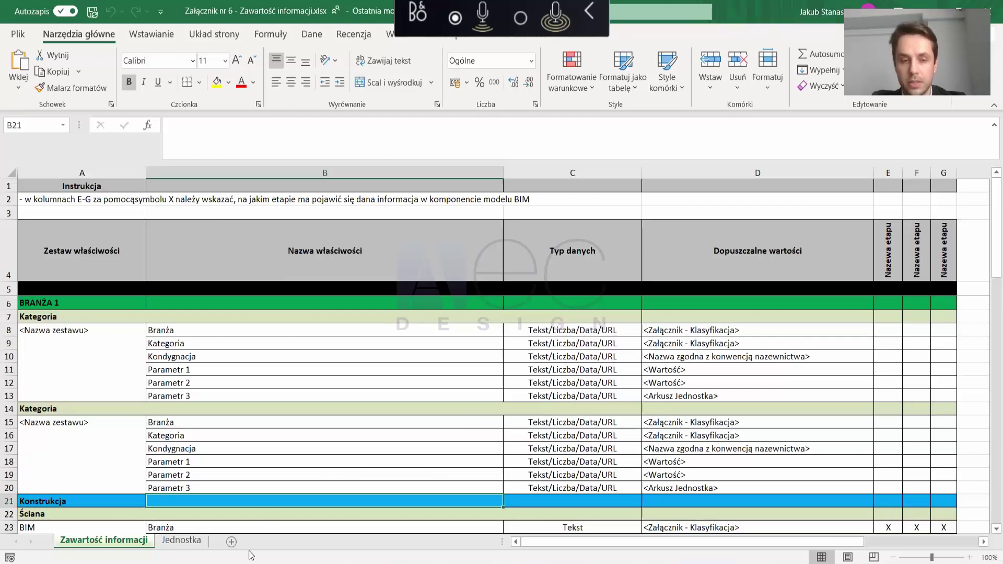
# Switch to Plan BIM.docx in Word and highlight the Załącznik nr 7 – Szczegółowość geometrii reference in section 11.
pyautogui.moveTo(280, 563)
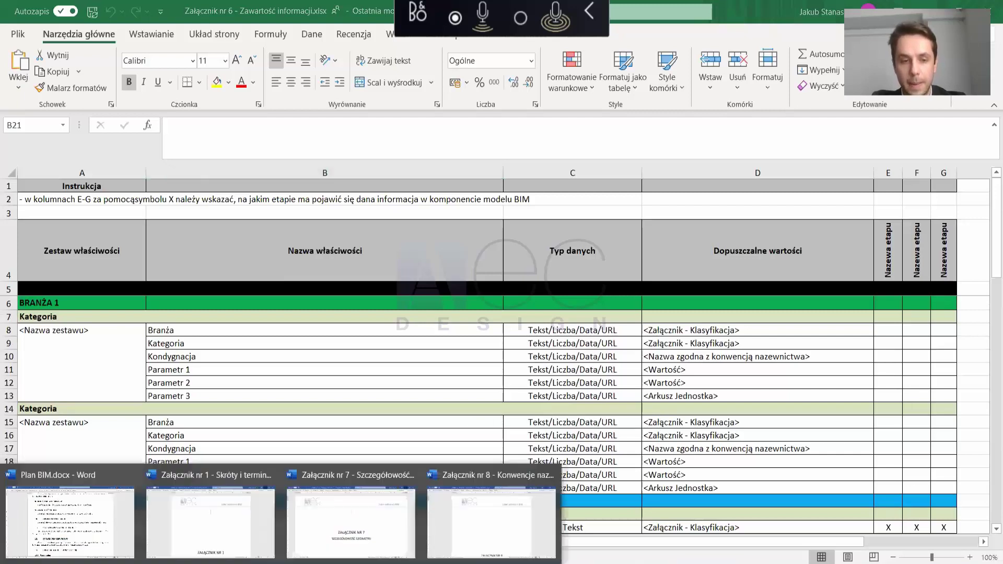
pyautogui.click(110, 525)
pyautogui.scroll(-3, 404, 367)
pyautogui.moveTo(705, 269); pyautogui.dragTo(649, 298)
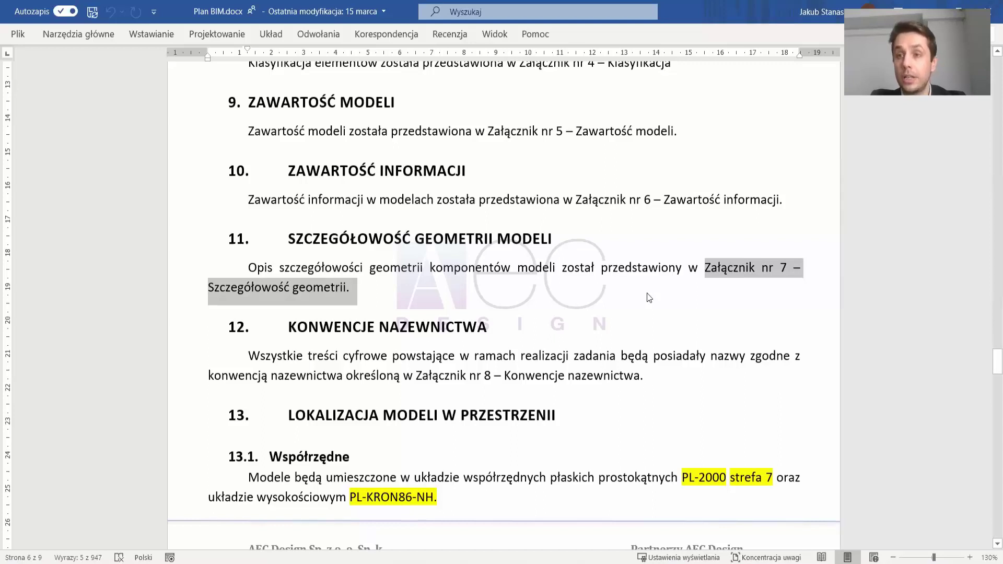
pyautogui.click(373, 287)
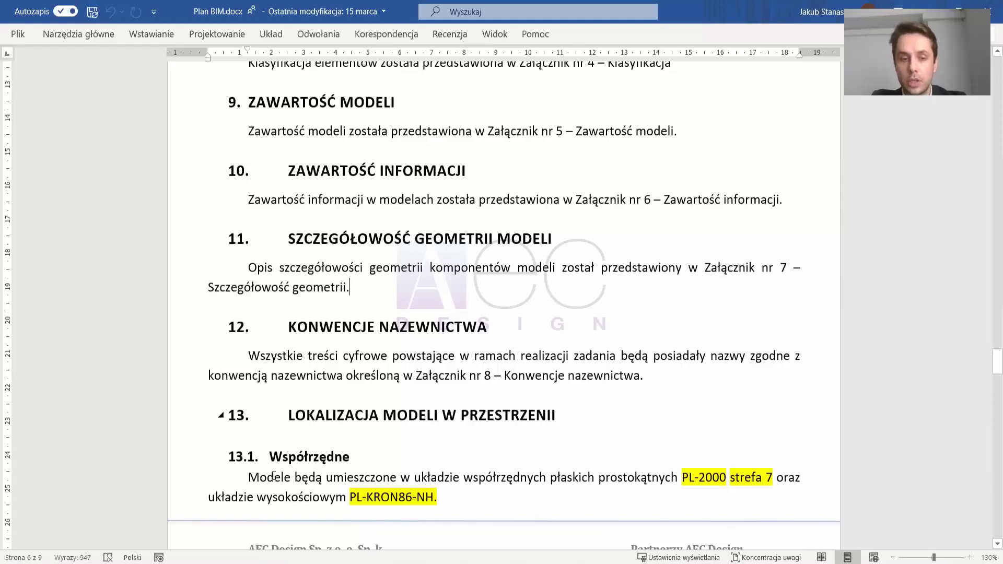
pyautogui.moveTo(195, 562)
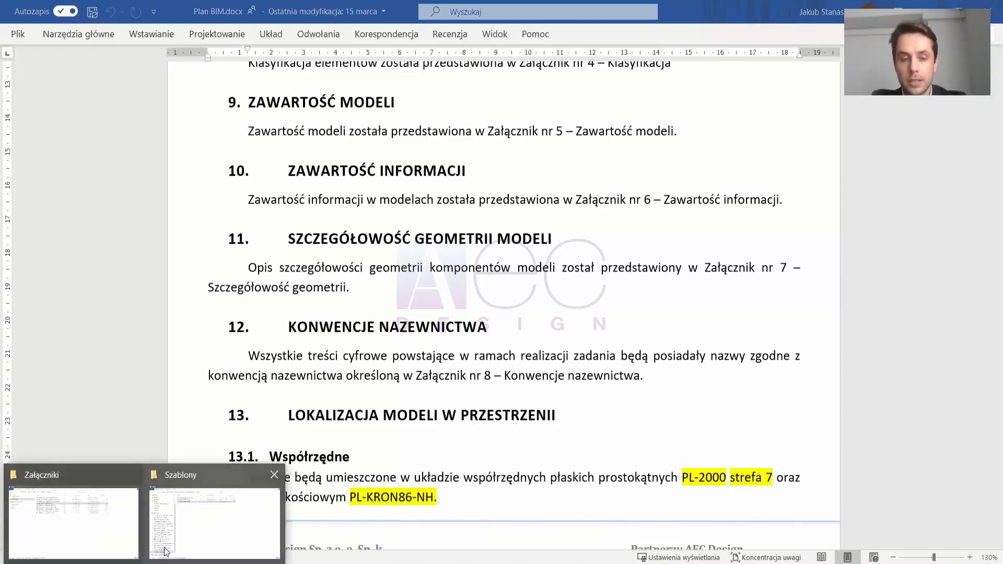
pyautogui.click(73, 522)
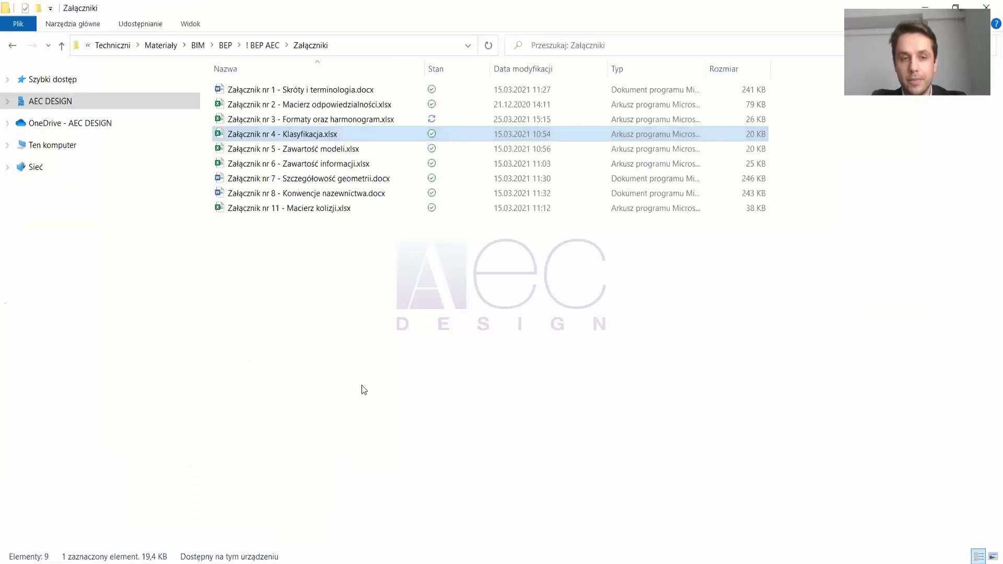
pyautogui.click(321, 148)
pyautogui.doubleClick(323, 164)
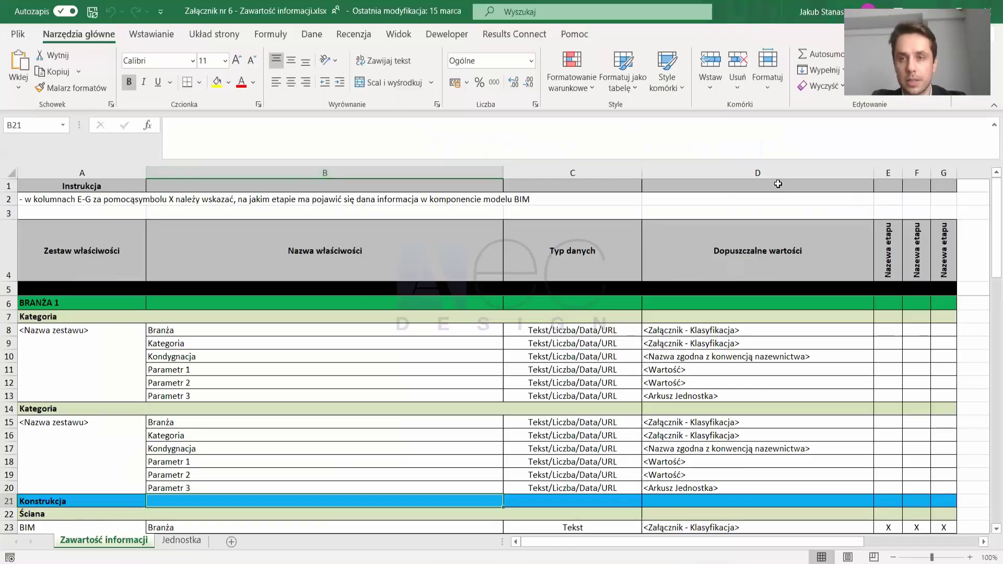
pyautogui.hotkey('alt', 'Tab')
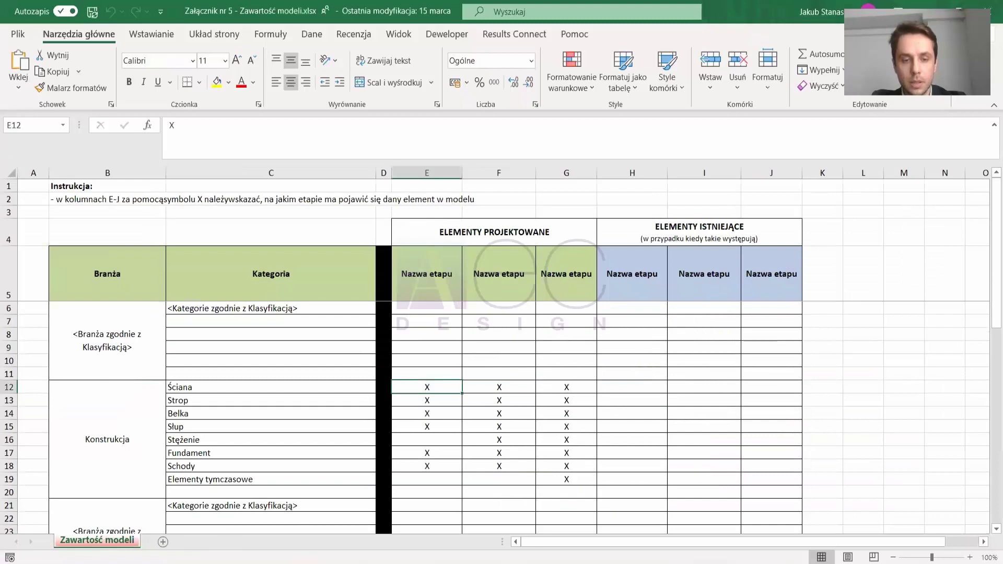
# Switch to the Word document Załącznik nr 7 - Szczegółowość geometrii.docx and review its general requirements in section 1.
pyautogui.moveTo(282, 563)
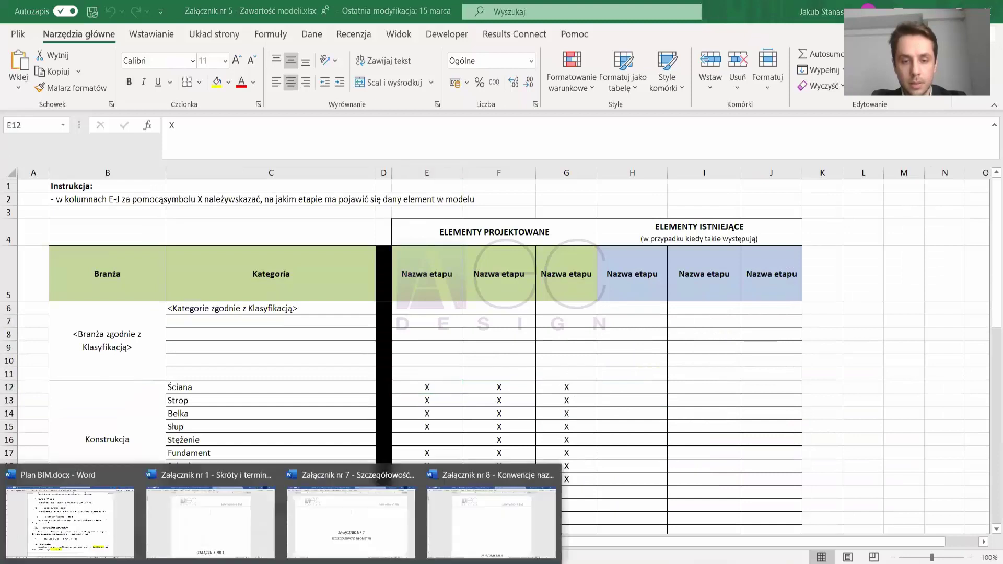
pyautogui.click(349, 520)
pyautogui.scroll(-12, 429, 444)
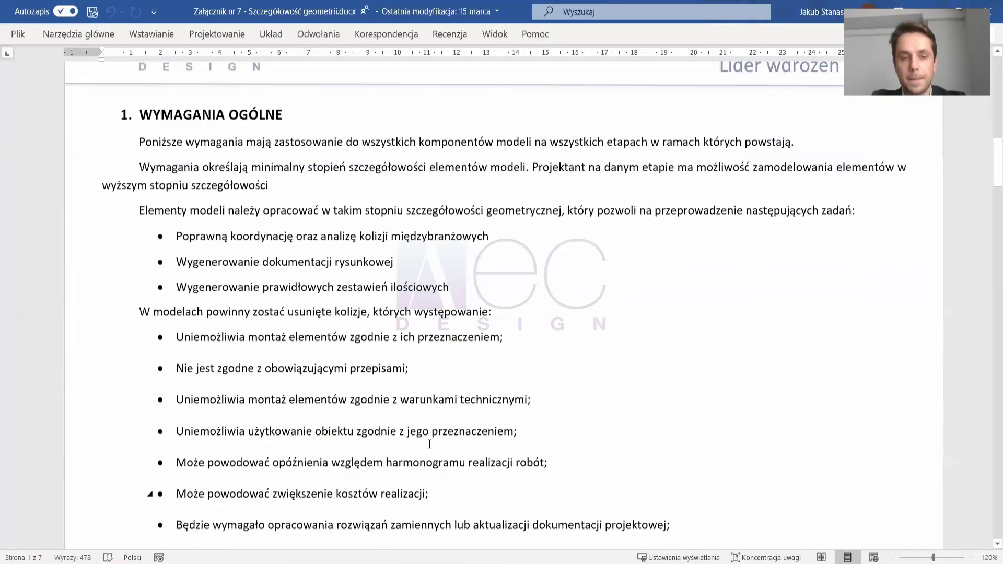
pyautogui.scroll(2, 429, 443)
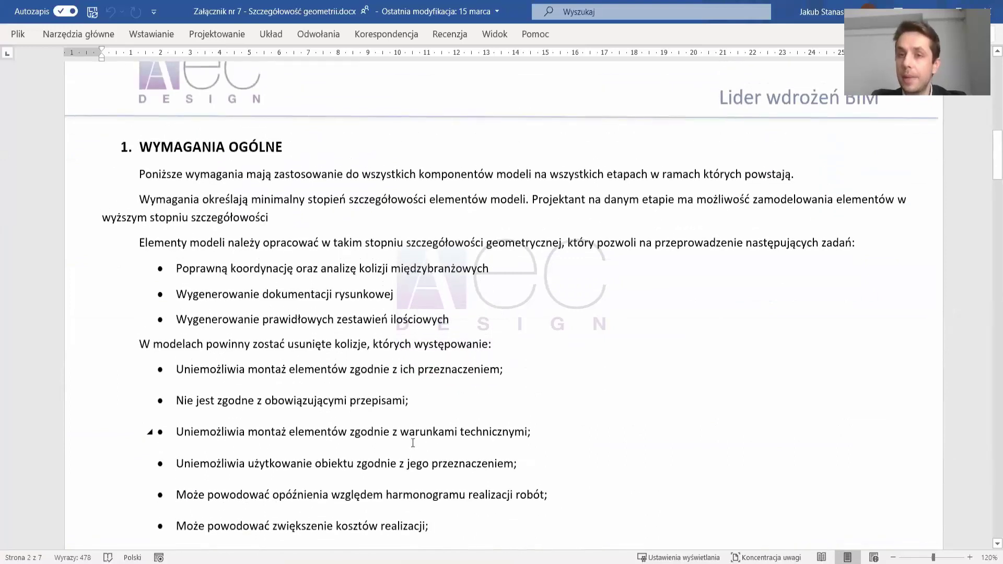
pyautogui.scroll(-3, 266, 383)
pyautogui.scroll(-15, 267, 383)
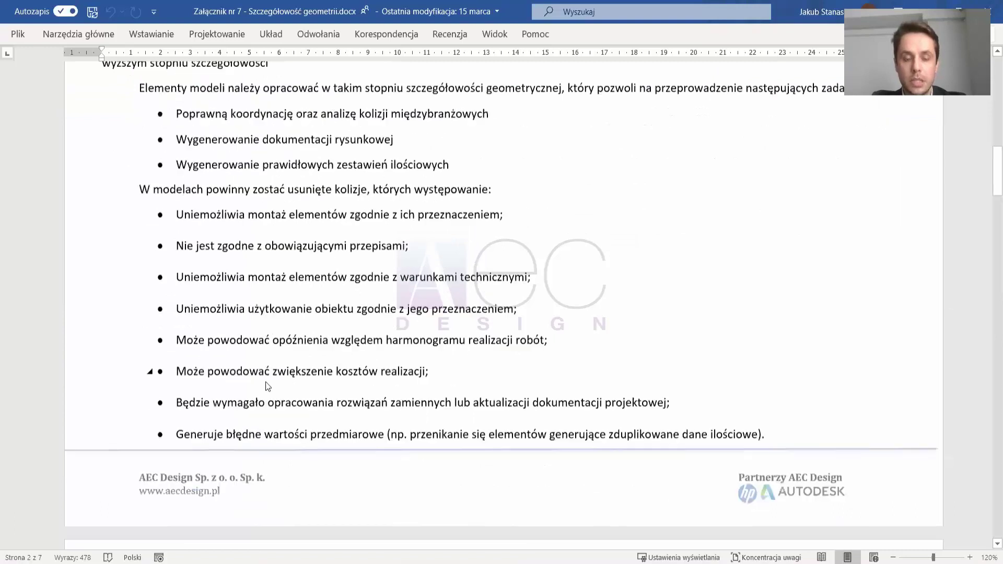
pyautogui.scroll(-12, 267, 383)
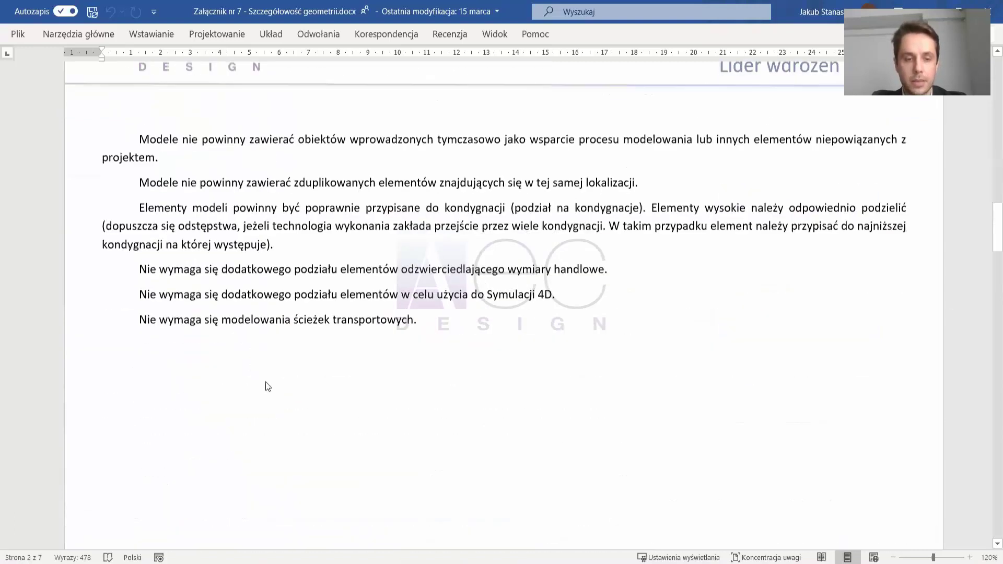
# Review the BRANŻA 1 template table with its instruction, and the filled-in example table in section 3, KONSTRUKCJA.
pyautogui.scroll(-2, 266, 383)
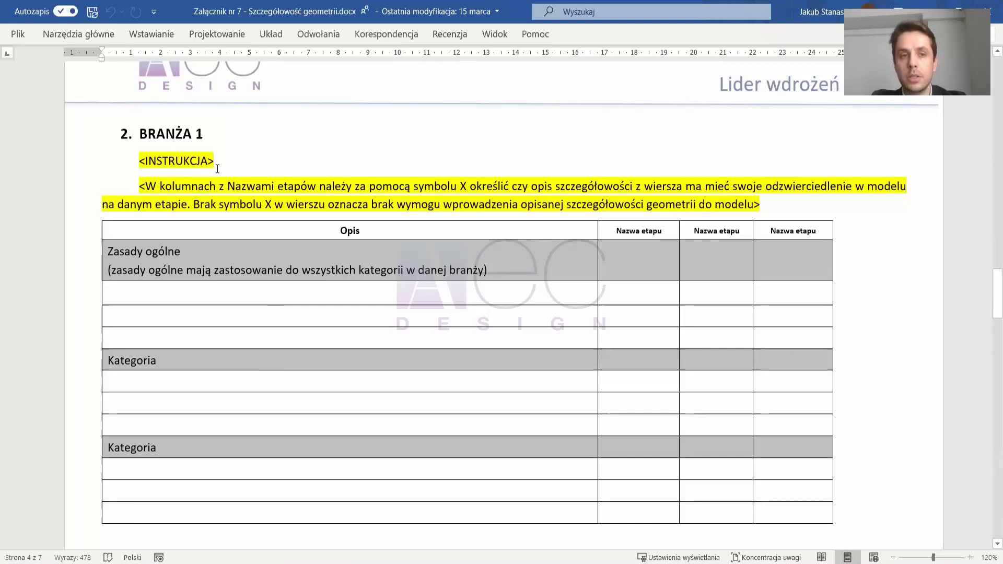
pyautogui.scroll(-1, 191, 264)
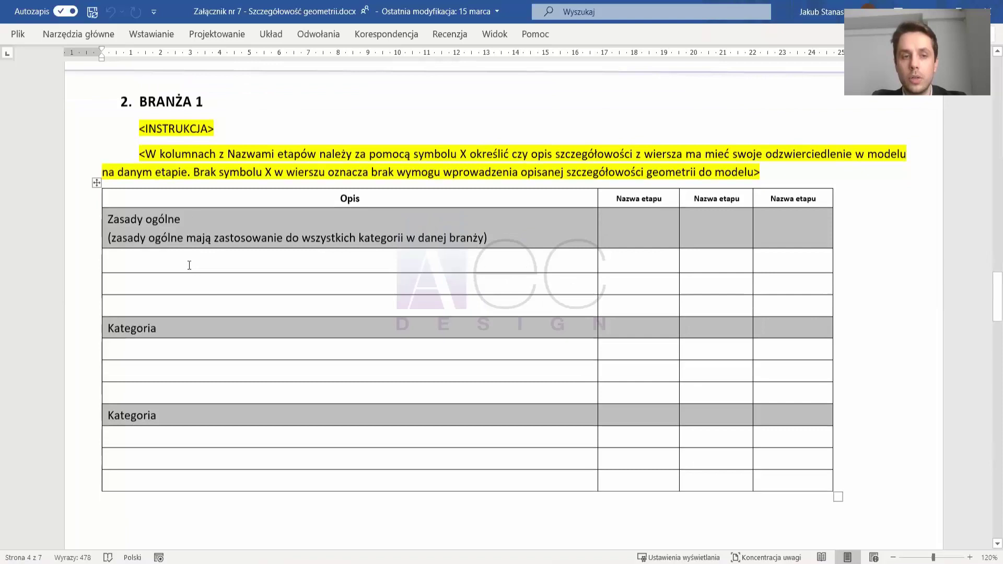
pyautogui.scroll(-10, 221, 332)
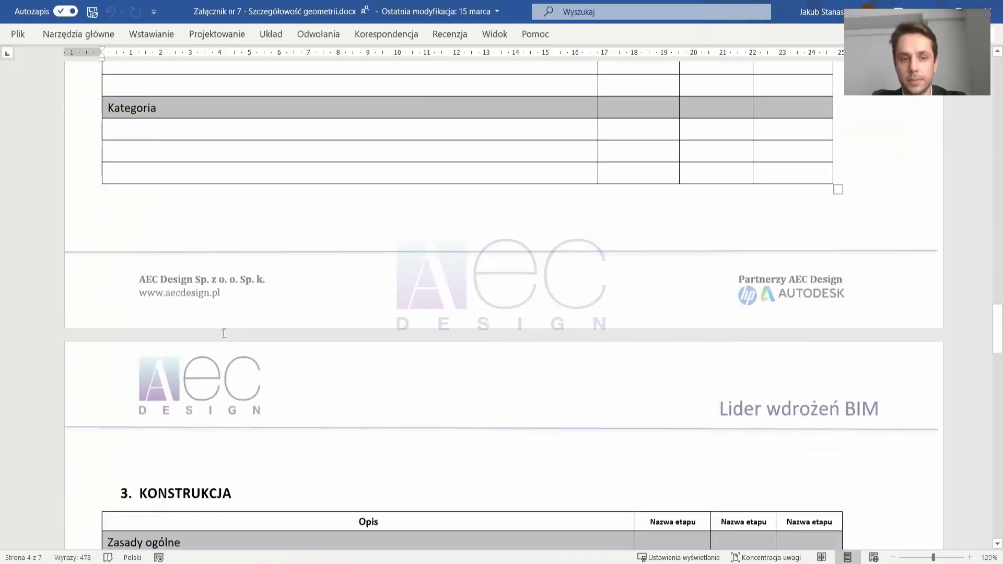
pyautogui.scroll(-3, 224, 332)
pyautogui.scroll(-1, 204, 330)
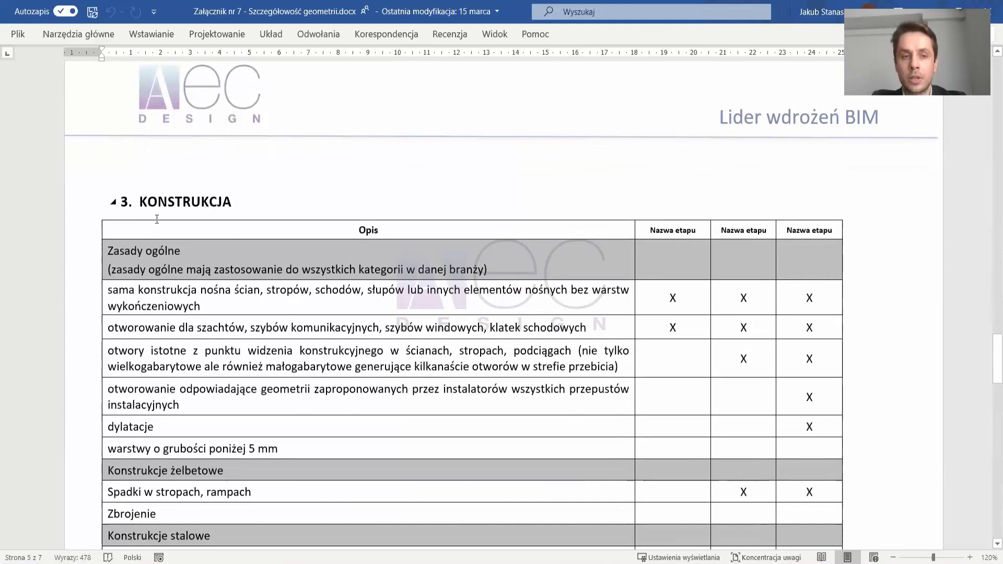
pyautogui.scroll(-3, 163, 267)
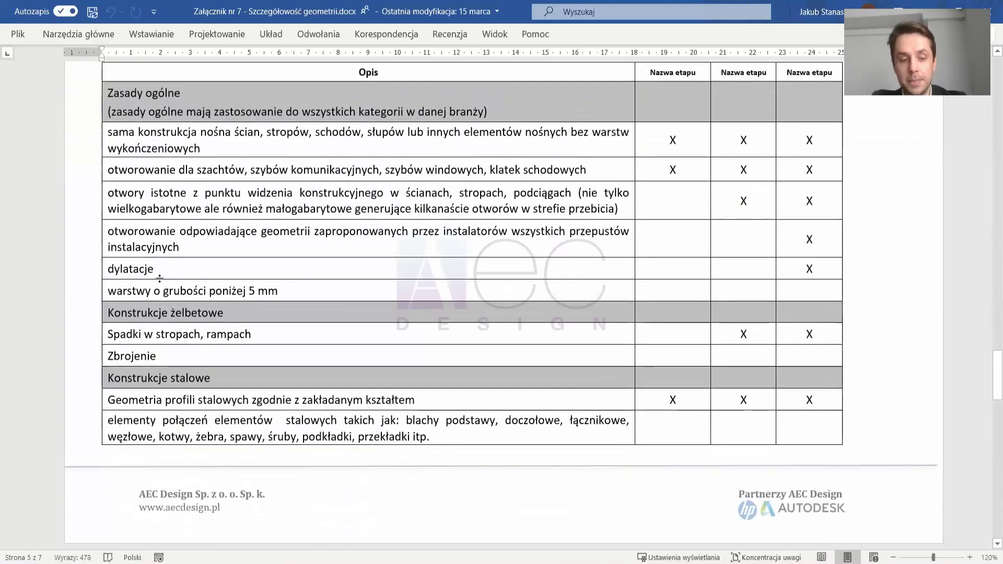
# Underline the Konstrukcje żelbetowe heading with a temporary annotation, and review the rest of the KONSTRUKCJA table.
pyautogui.moveTo(92, 321); pyautogui.dragTo(244, 318)
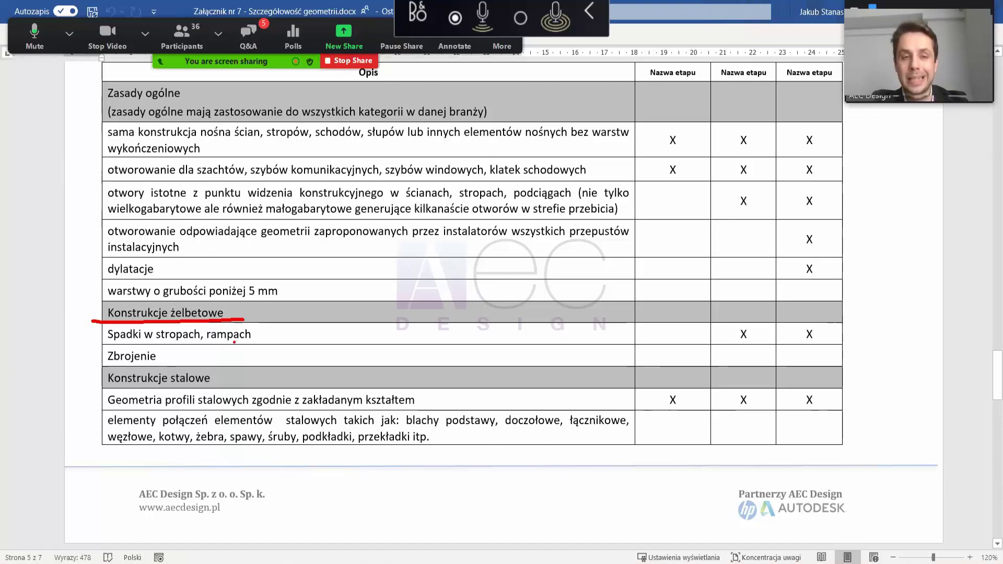
pyautogui.scroll(-5, 166, 342)
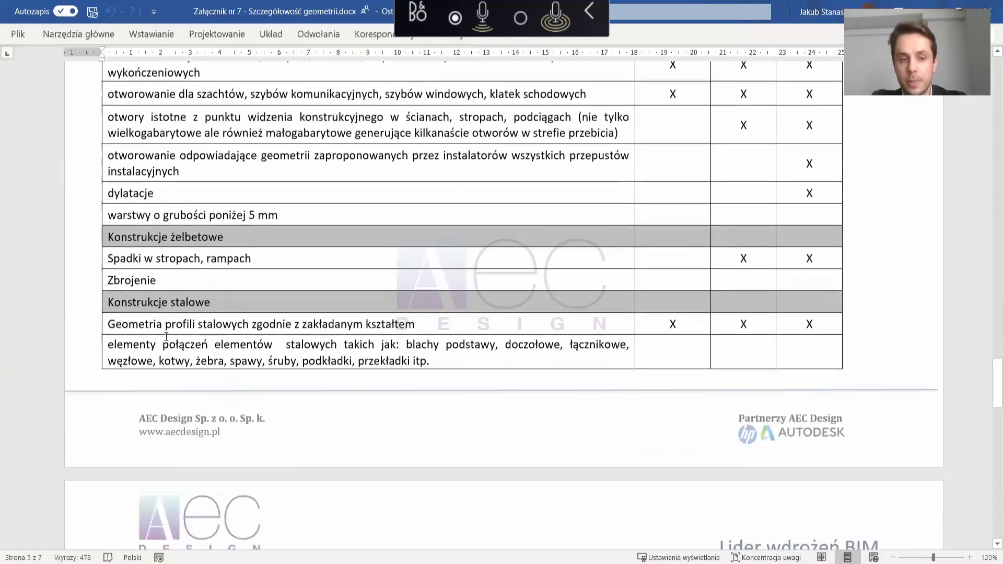
pyautogui.scroll(-3, 166, 342)
pyautogui.scroll(4, 166, 337)
pyautogui.scroll(3, 166, 336)
pyautogui.scroll(11, 166, 337)
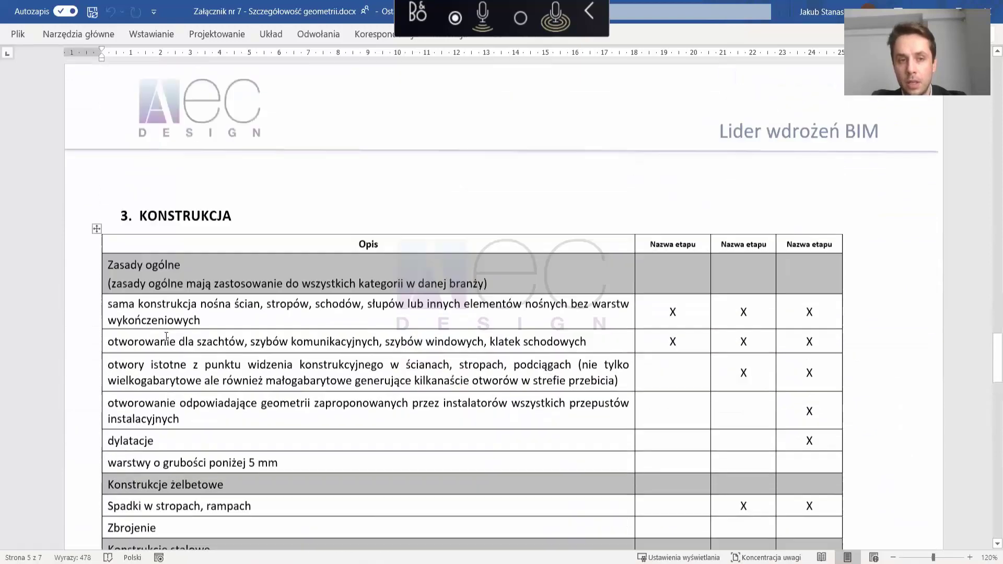
# Revisit the BRANŻA 1 template table, and outline the Zasady ogólne heading in the KONSTRUKCJA table with a temporary annotation.
pyautogui.scroll(6, 166, 337)
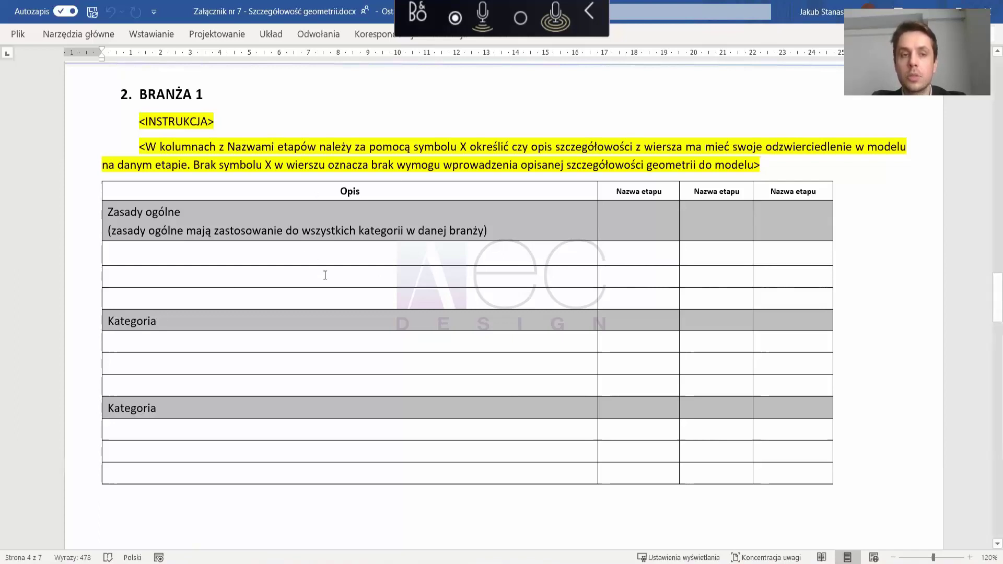
pyautogui.scroll(-7, 325, 275)
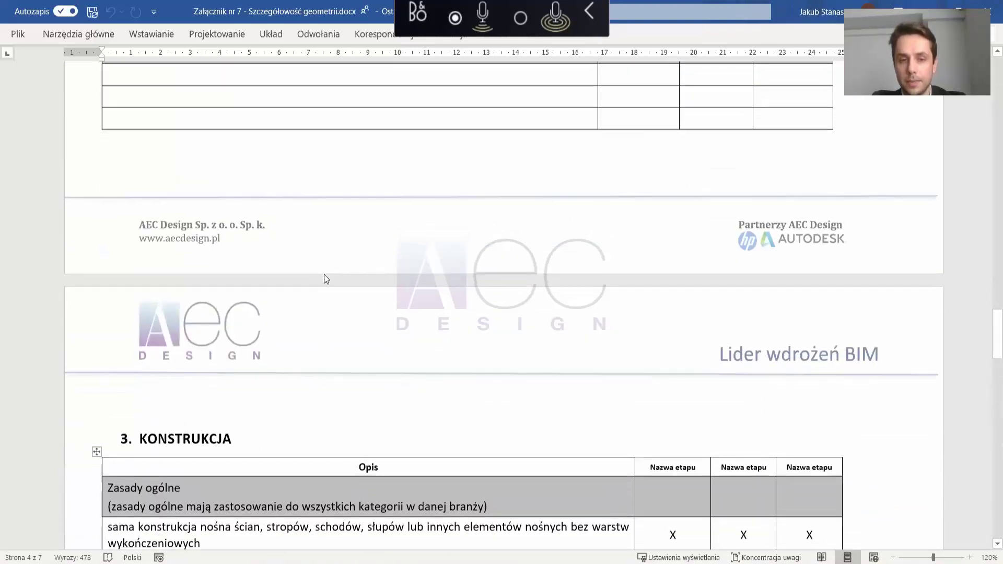
pyautogui.scroll(-5, 324, 274)
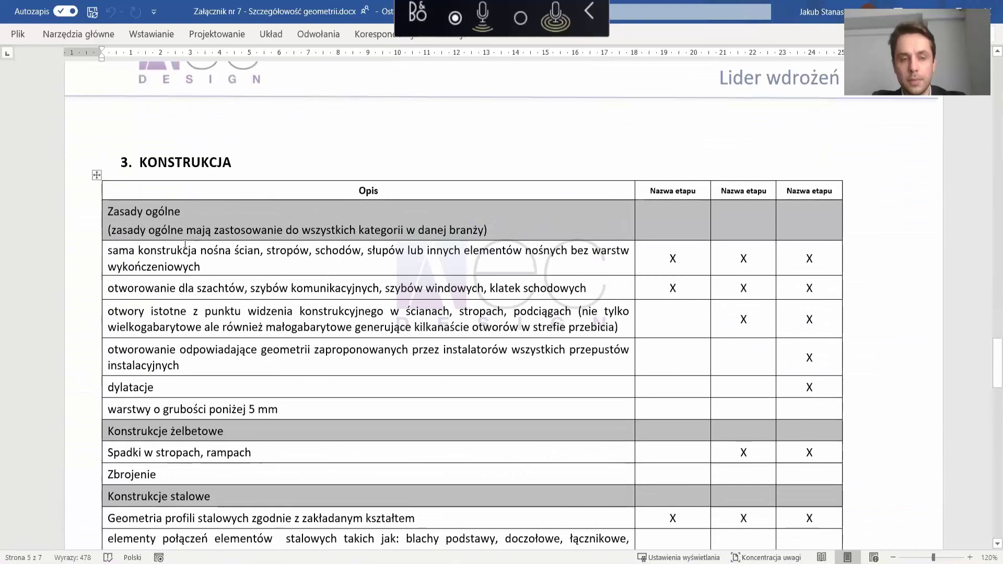
pyautogui.moveTo(96, 199)
pyautogui.mouseDown()
pyautogui.moveTo(93, 243)
pyautogui.moveTo(180, 243)
pyautogui.moveTo(203, 198)
pyautogui.moveTo(95, 197)
pyautogui.mouseUp()
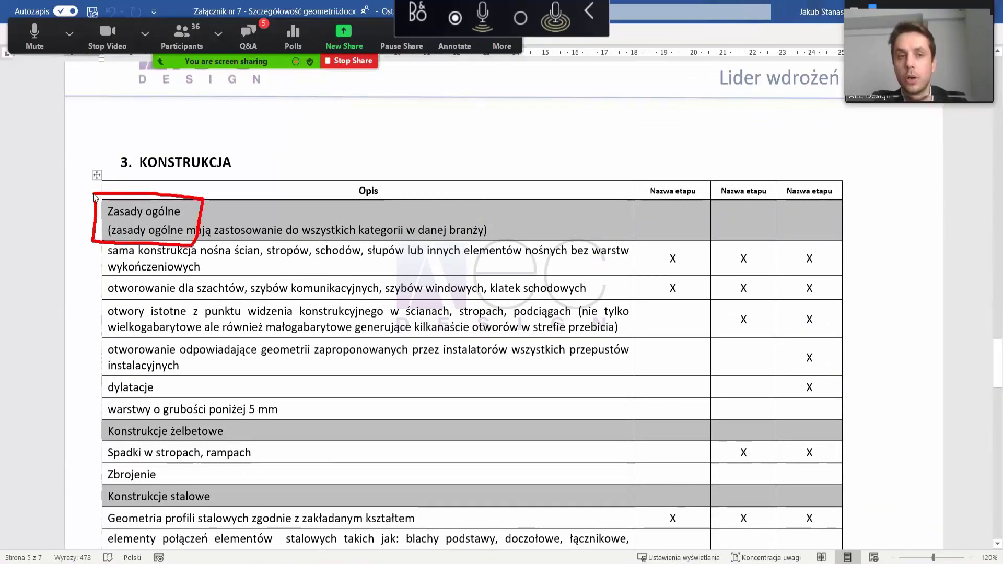
pyautogui.press('Escape')
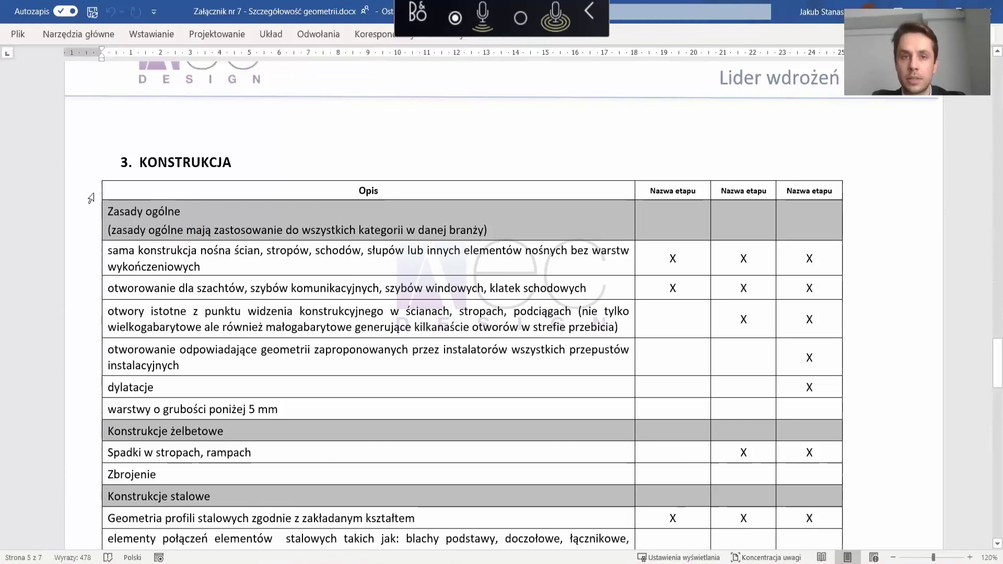
pyautogui.scroll(-3, 79, 308)
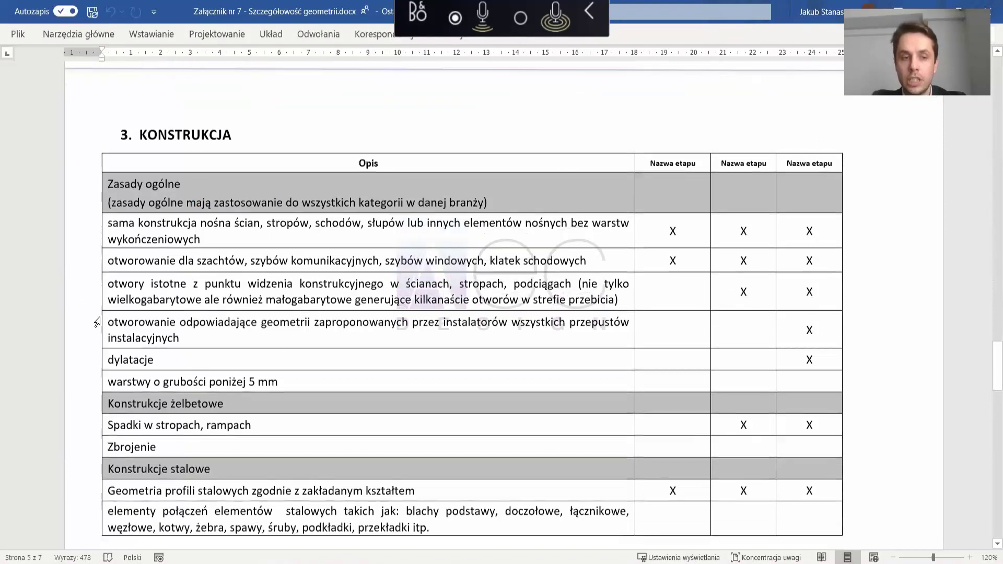
# Mark the Konstrukcje żelbetowe heading, the Spadki w stropach, rampach row, its second-stage X and the stage headers in the KONSTRUKCJA table with temporary annotations.
pyautogui.scroll(-1, 116, 325)
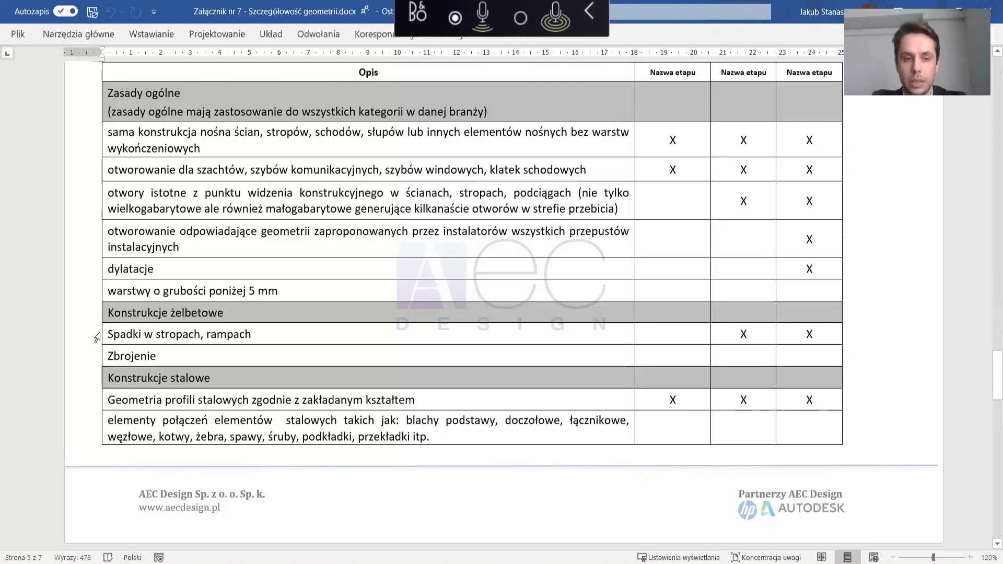
pyautogui.moveTo(97, 321); pyautogui.dragTo(106, 368)
pyautogui.moveTo(97, 323); pyautogui.dragTo(115, 323)
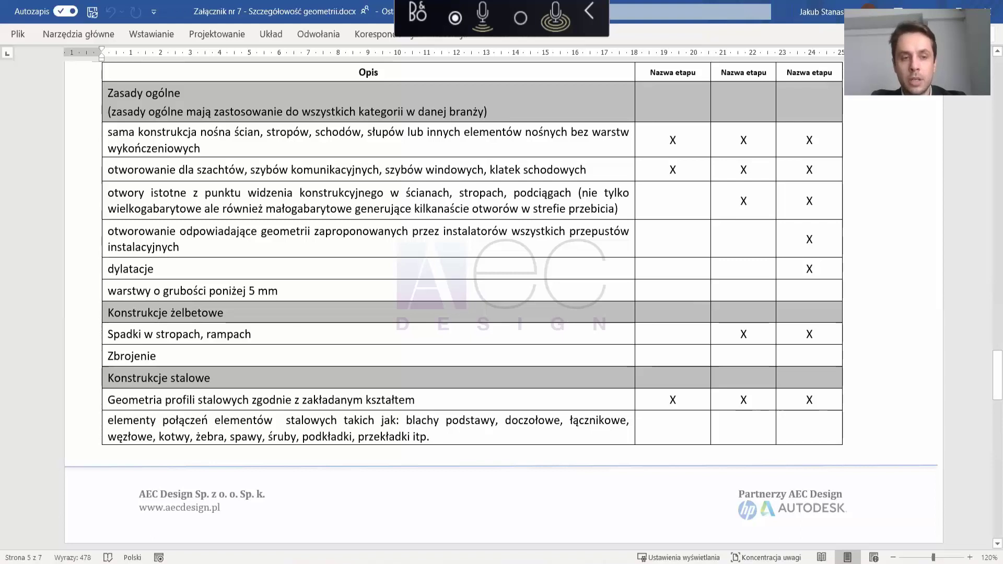
pyautogui.moveTo(96, 322); pyautogui.dragTo(224, 326)
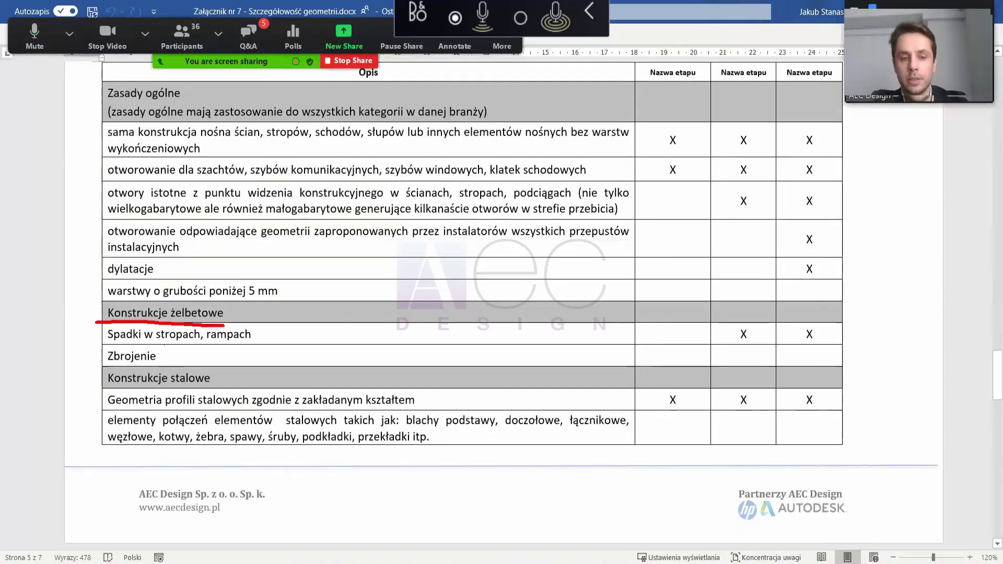
pyautogui.moveTo(93, 345); pyautogui.dragTo(197, 342)
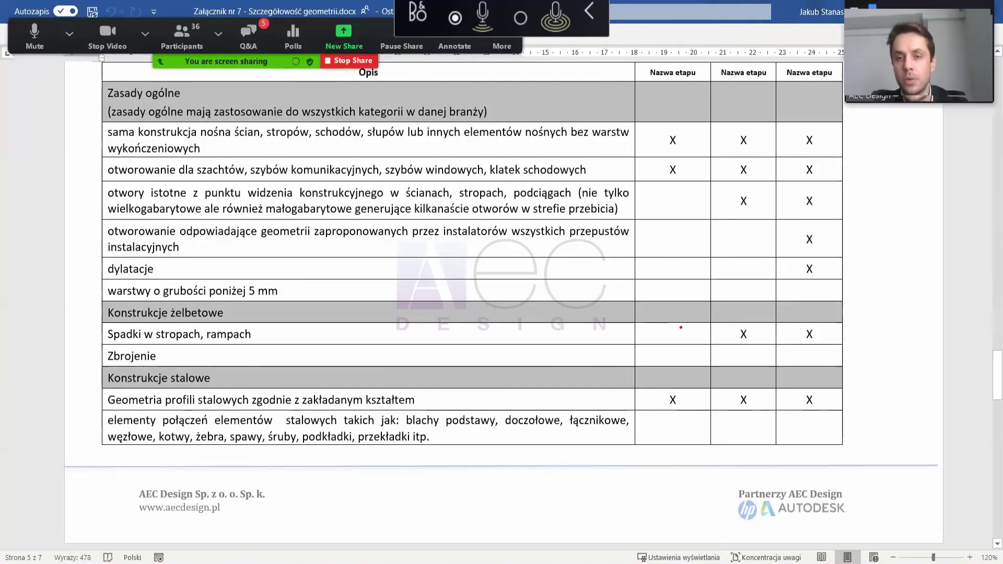
pyautogui.moveTo(730, 342); pyautogui.dragTo(753, 343)
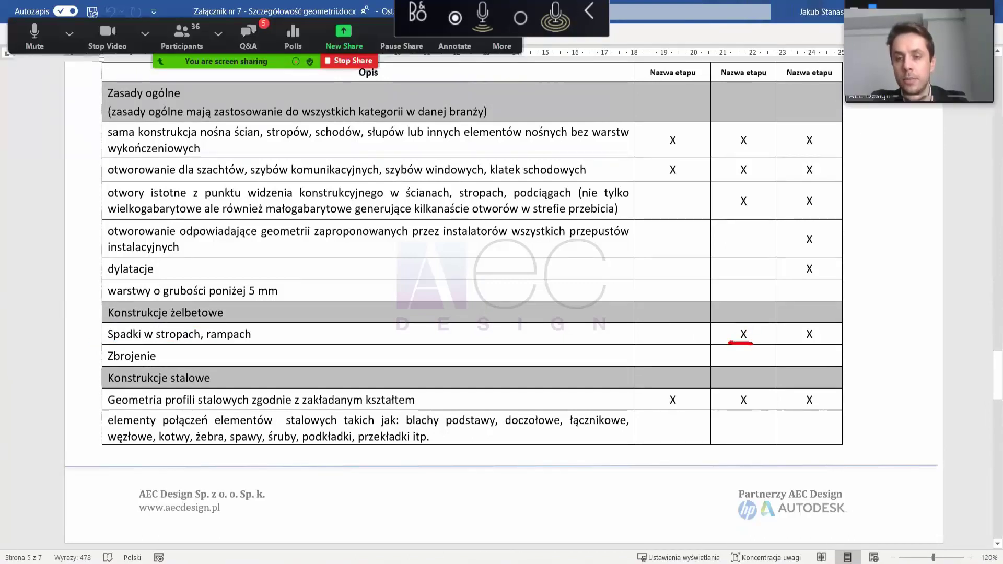
pyautogui.moveTo(712, 63)
pyautogui.mouseDown()
pyautogui.moveTo(769, 90)
pyautogui.moveTo(771, 80)
pyautogui.moveTo(844, 85)
pyautogui.mouseUp()
pyautogui.moveTo(671, 315)
pyautogui.mouseDown()
pyautogui.moveTo(632, 323)
pyautogui.moveTo(650, 341)
pyautogui.moveTo(707, 339)
pyautogui.mouseUp()
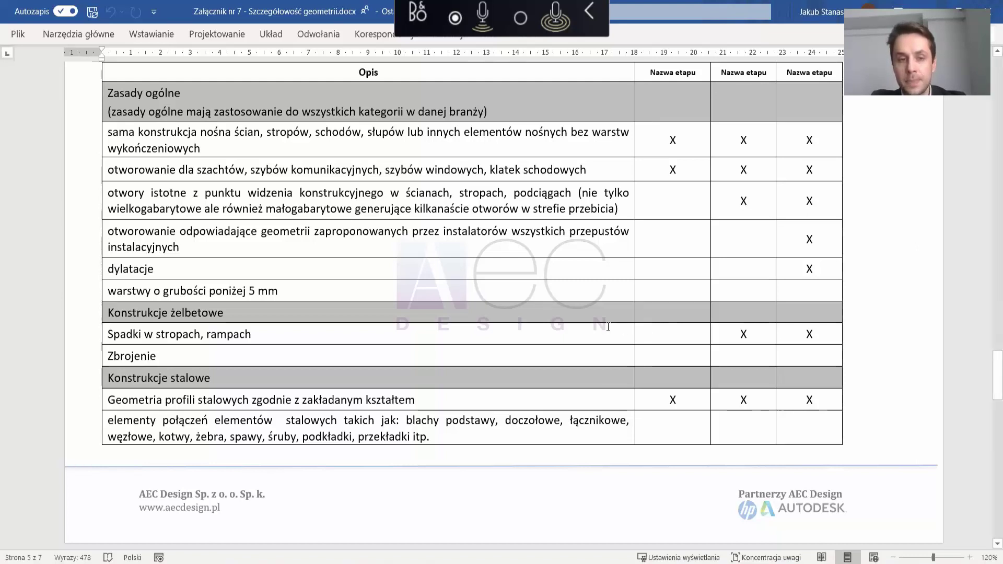
# Review the continuation of the KONSTRUKCJA table and the BRANŻA 1 template table, and return to the attachment's title page.
pyautogui.scroll(-6, 608, 327)
pyautogui.scroll(-3, 608, 327)
pyautogui.scroll(6, 609, 331)
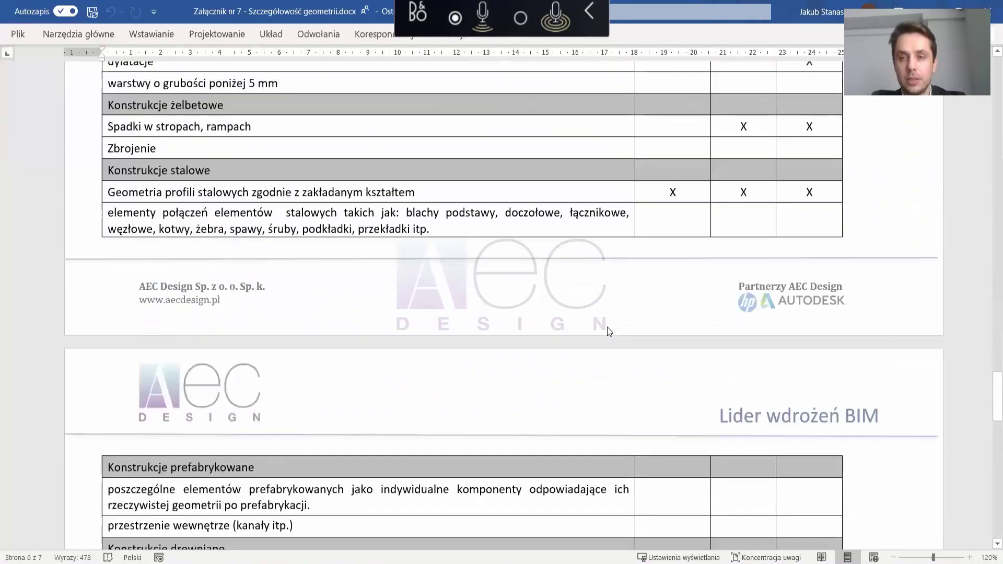
pyautogui.scroll(20, 609, 332)
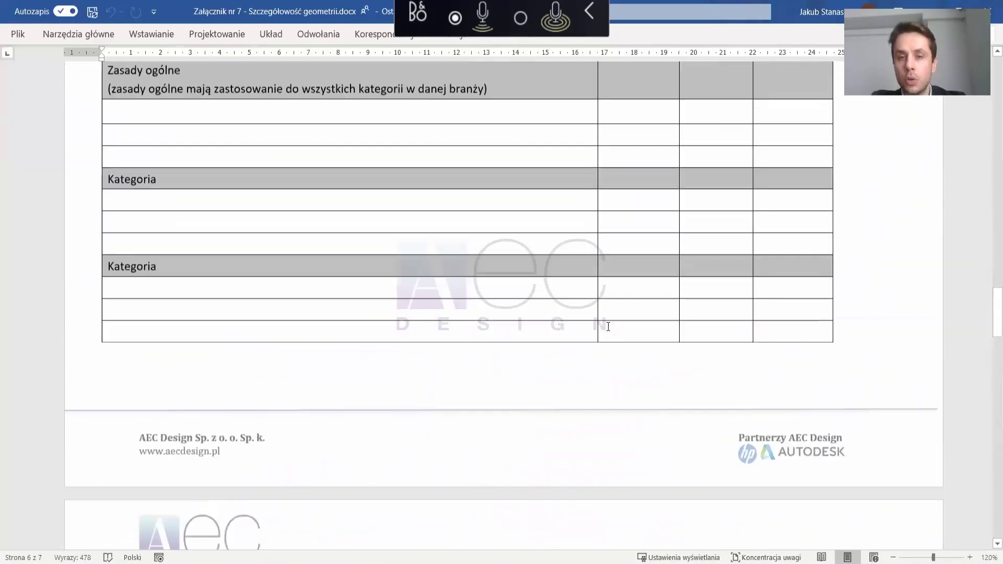
pyautogui.scroll(3, 608, 327)
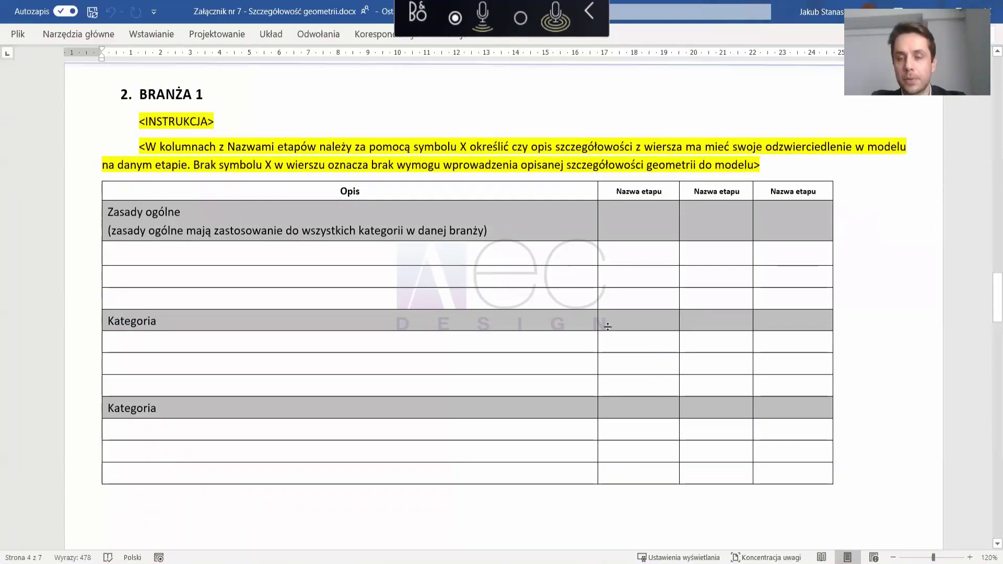
pyautogui.scroll(2, 607, 326)
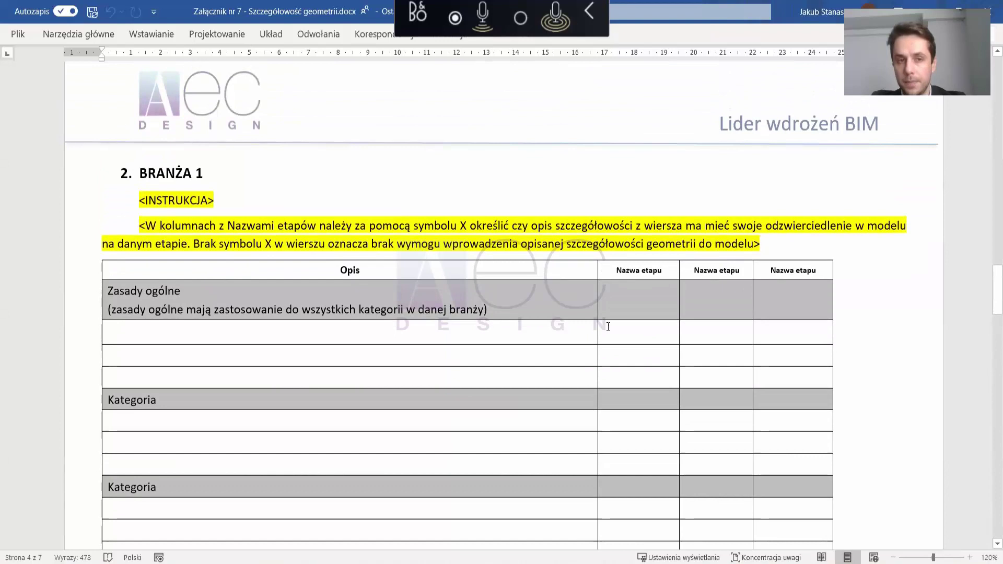
pyautogui.scroll(10, 330, 414)
pyautogui.scroll(20, 330, 414)
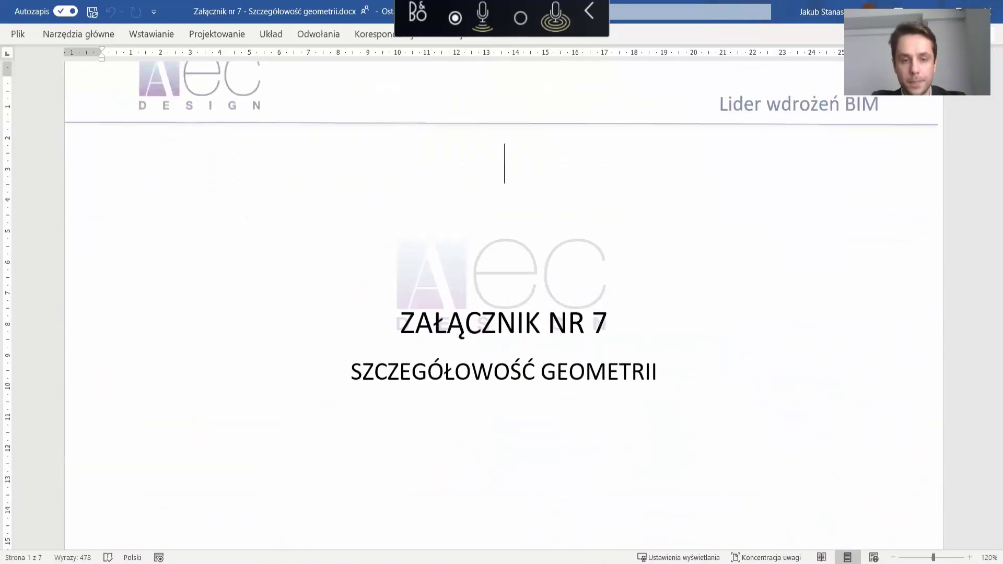
# Switch to Plan BIM.docx and select the reference to Załącznik nr 8 – Konwencje nazewnictwa in section 12.
pyautogui.moveTo(198, 561)
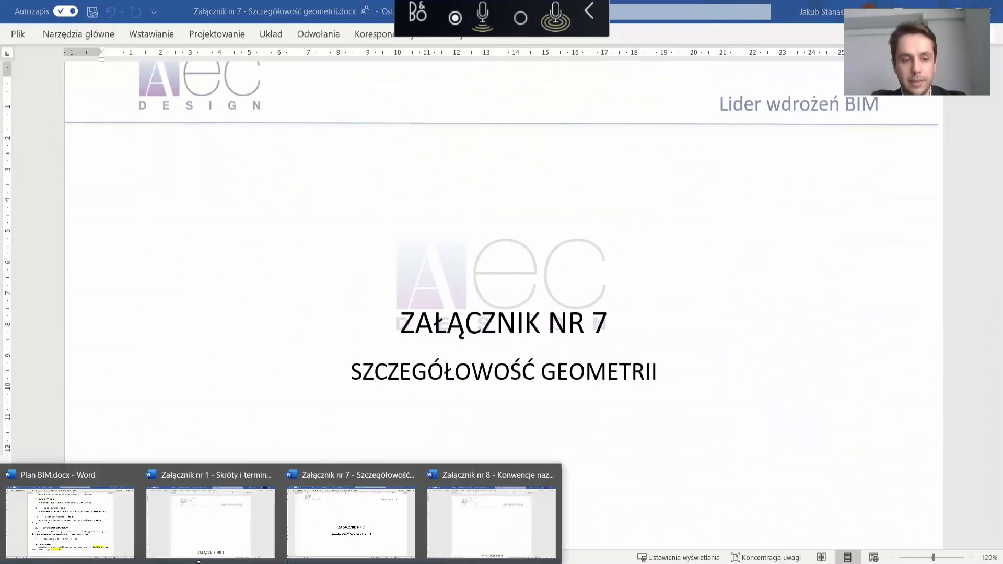
pyautogui.click(77, 529)
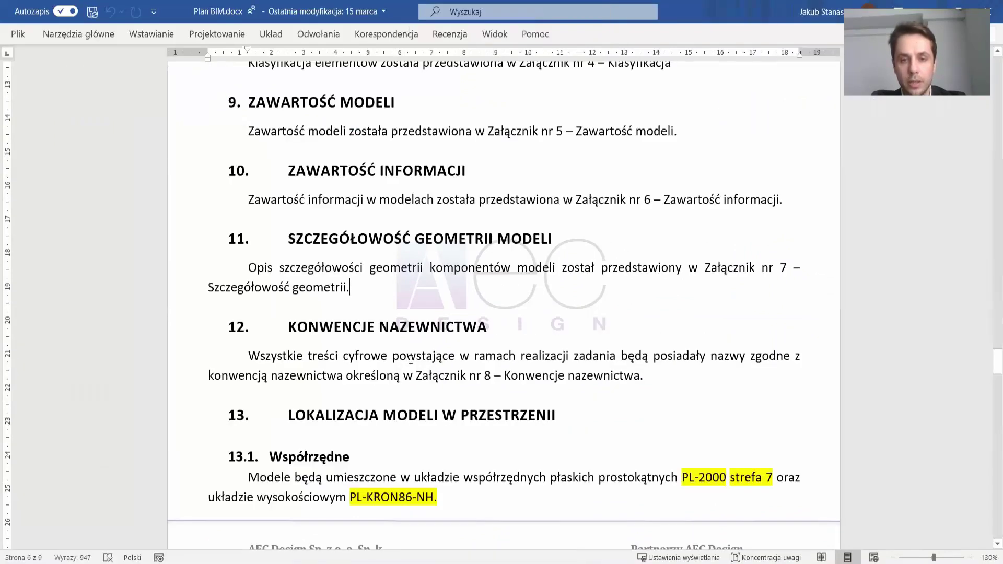
pyautogui.scroll(-1, 410, 359)
pyautogui.moveTo(644, 332); pyautogui.dragTo(419, 326)
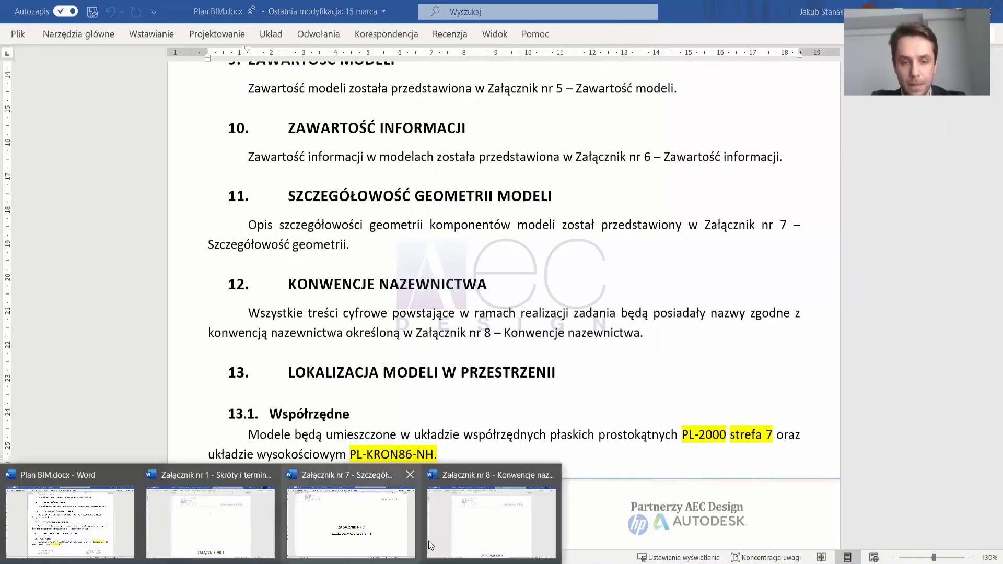
# Switch to Załącznik nr 8 - Konwencje nazewnictwa.docx and review its general rules, file naming scheme and code tables through to the closing headings.
pyautogui.click(512, 538)
pyautogui.scroll(-3, 461, 360)
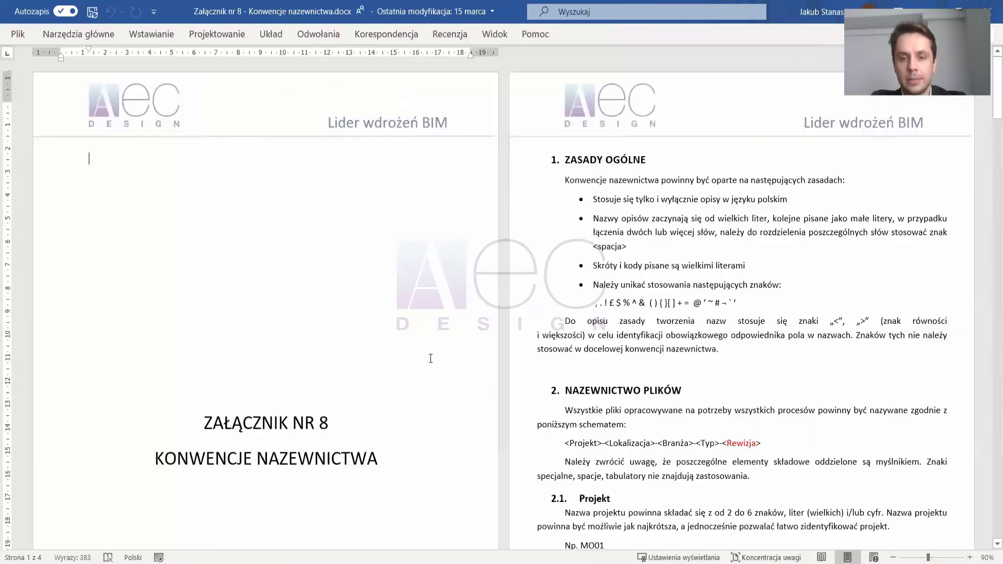
pyautogui.scroll(-1, 444, 360)
pyautogui.scroll(1, 431, 358)
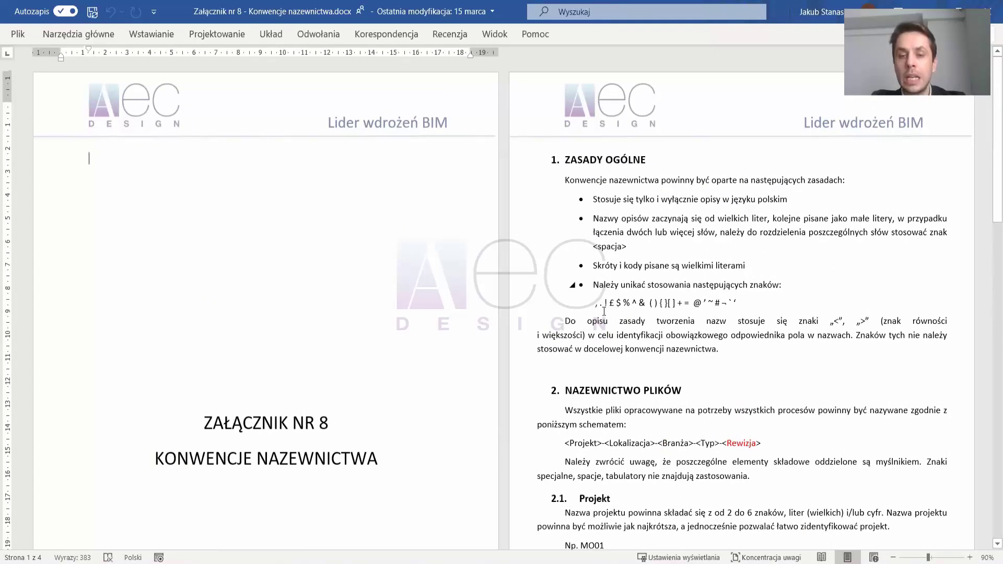
pyautogui.scroll(-10, 605, 311)
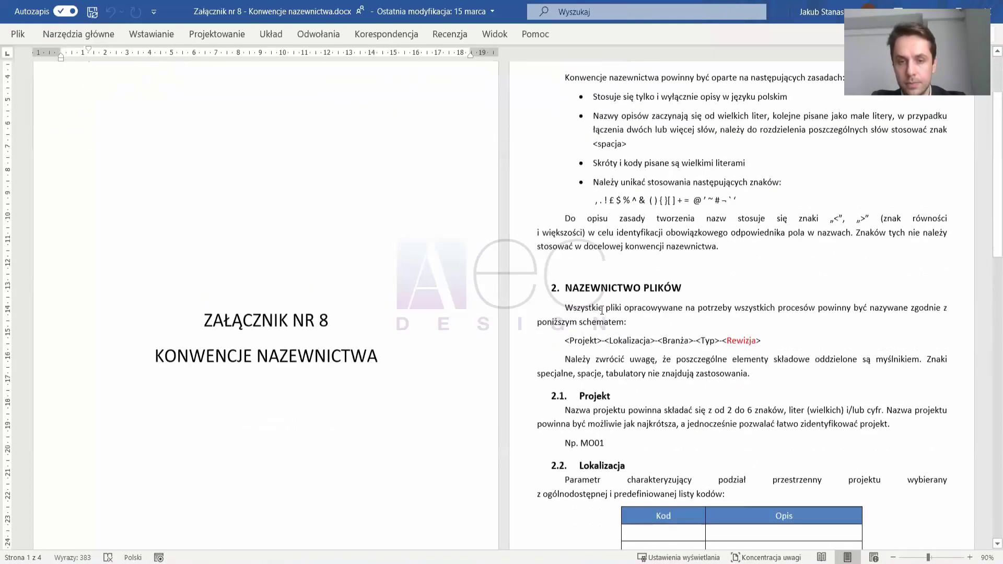
pyautogui.scroll(-7, 601, 309)
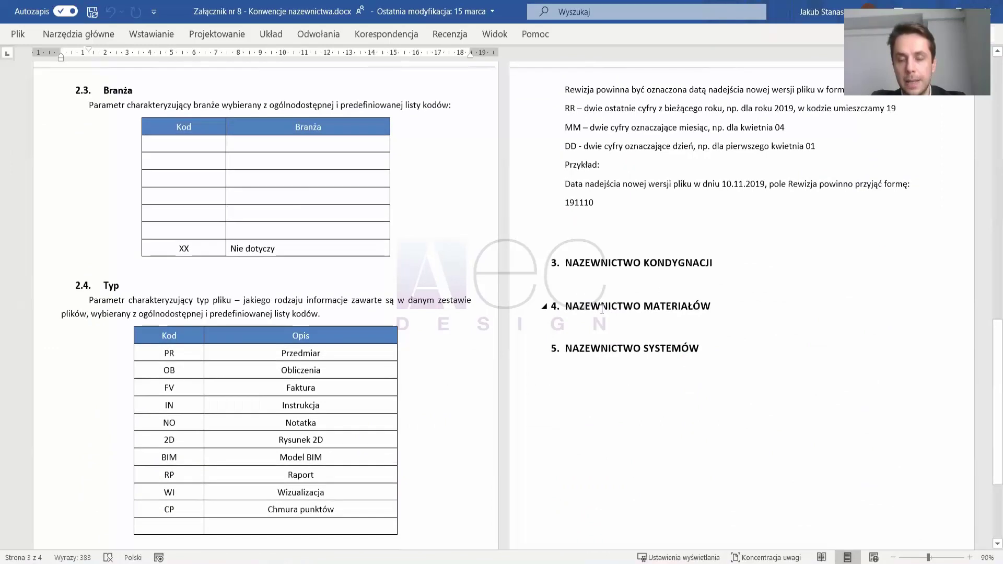
pyautogui.scroll(2, 575, 312)
pyautogui.scroll(-15, 576, 313)
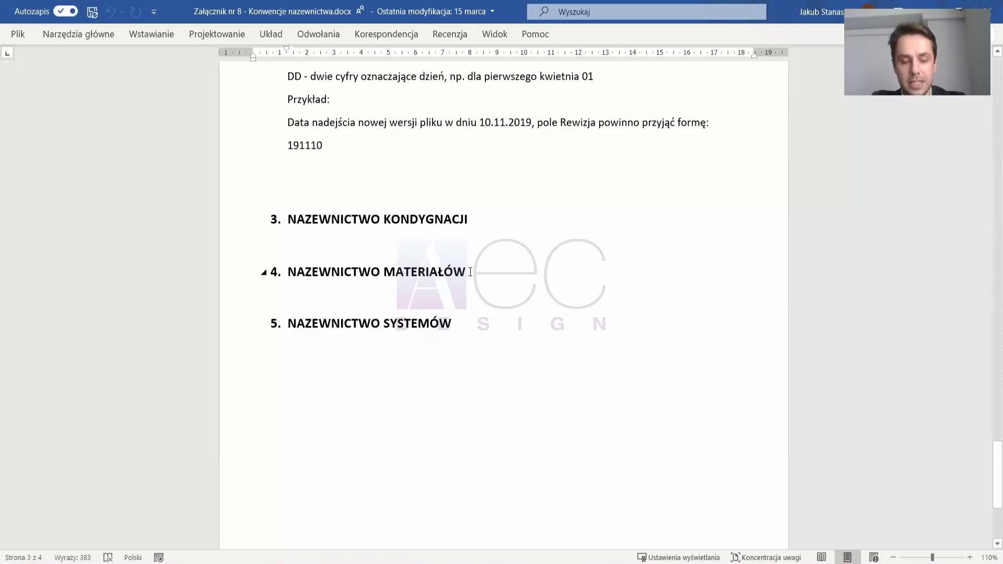
# Select KONDYGNACJI, MATERIAŁÓW and SYSTEMÓW one after another in headings 3 to 5, and clear the selection.
pyautogui.moveTo(469, 219); pyautogui.dragTo(371, 222)
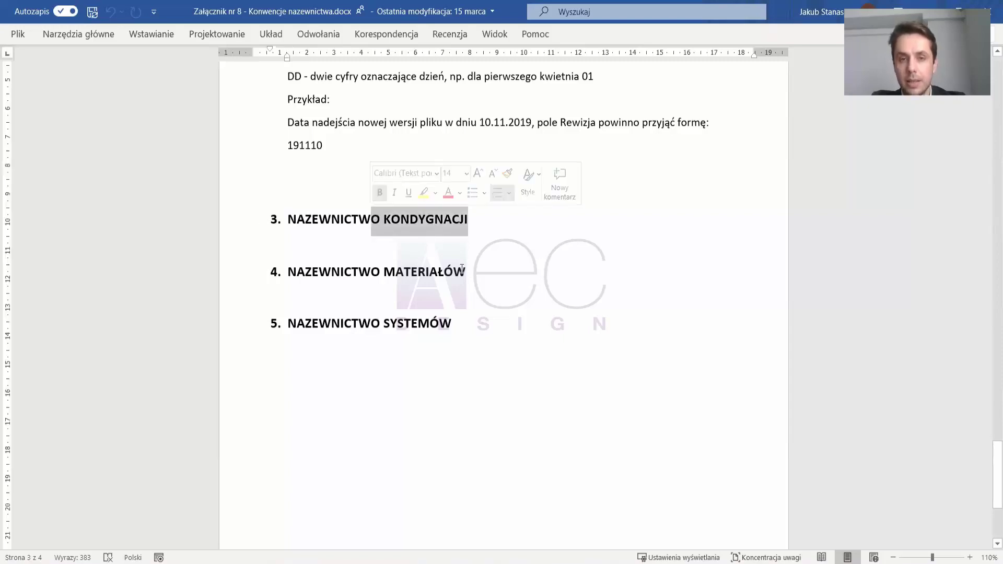
pyautogui.moveTo(399, 266); pyautogui.dragTo(466, 272)
pyautogui.moveTo(467, 324); pyautogui.dragTo(387, 326)
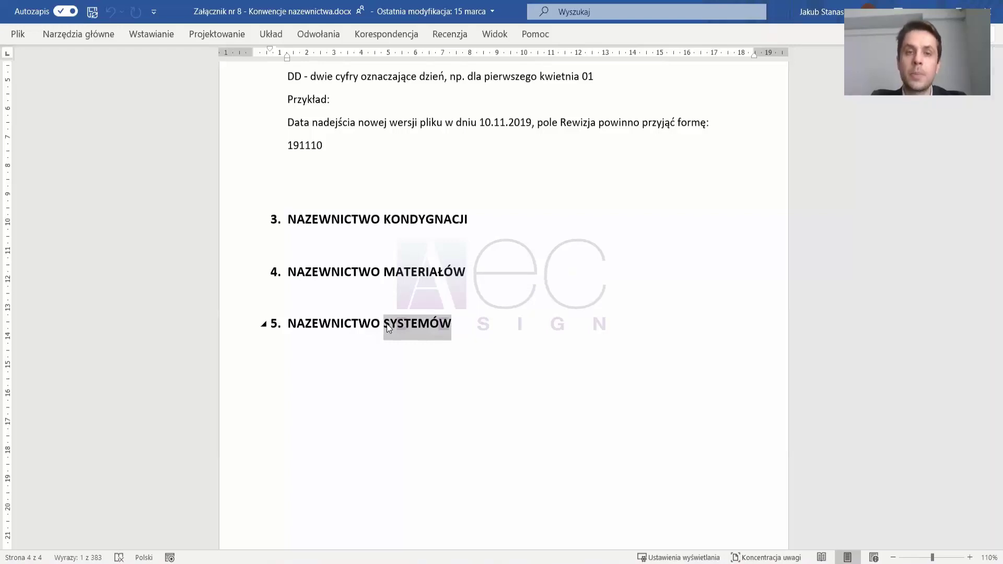
pyautogui.click(442, 222)
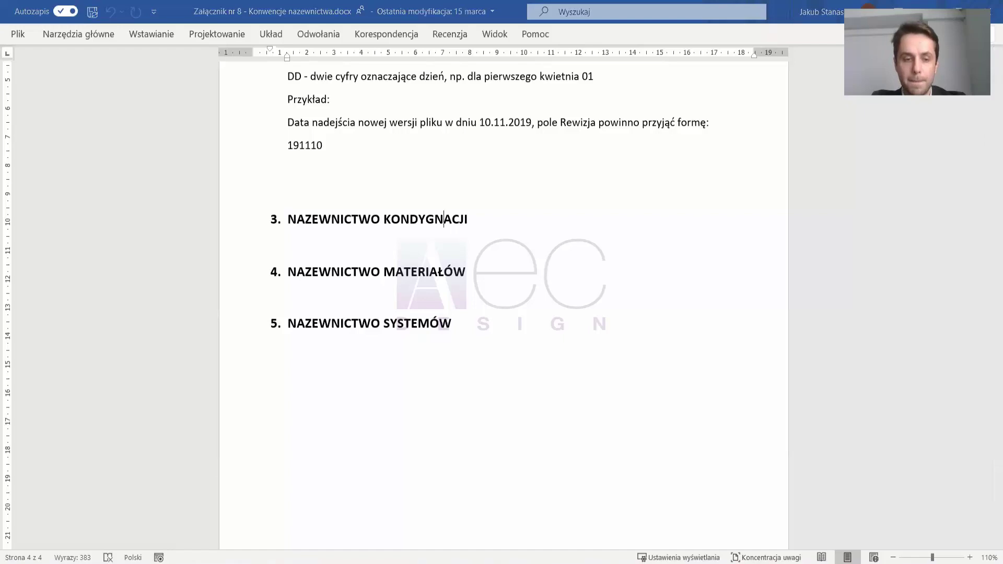
# Switch back to Plan BIM.docx and review section 13 on locating the models in space, including the Współrzędne subsection.
pyautogui.click(71, 520)
pyautogui.scroll(-2, 437, 344)
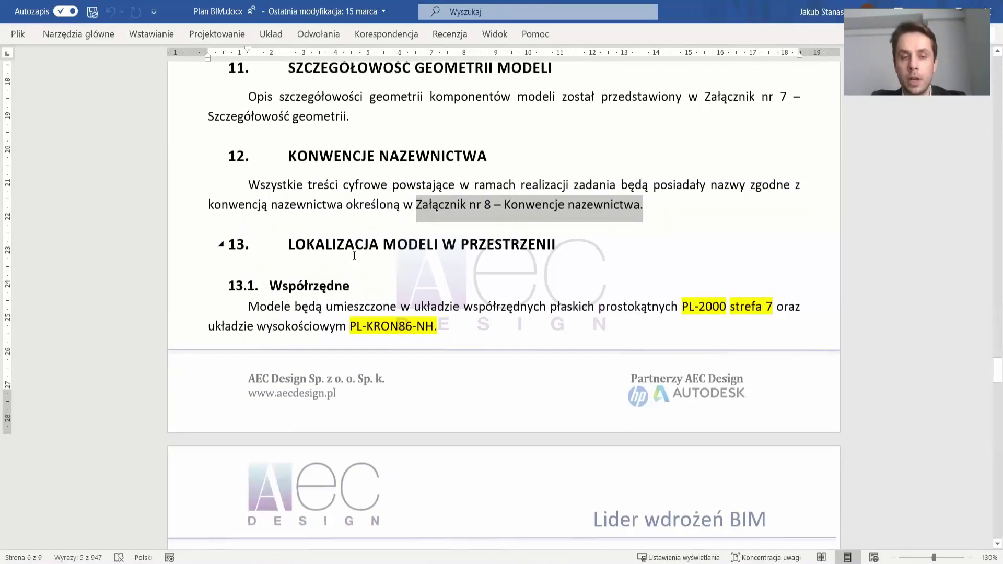
pyautogui.scroll(-2, 355, 257)
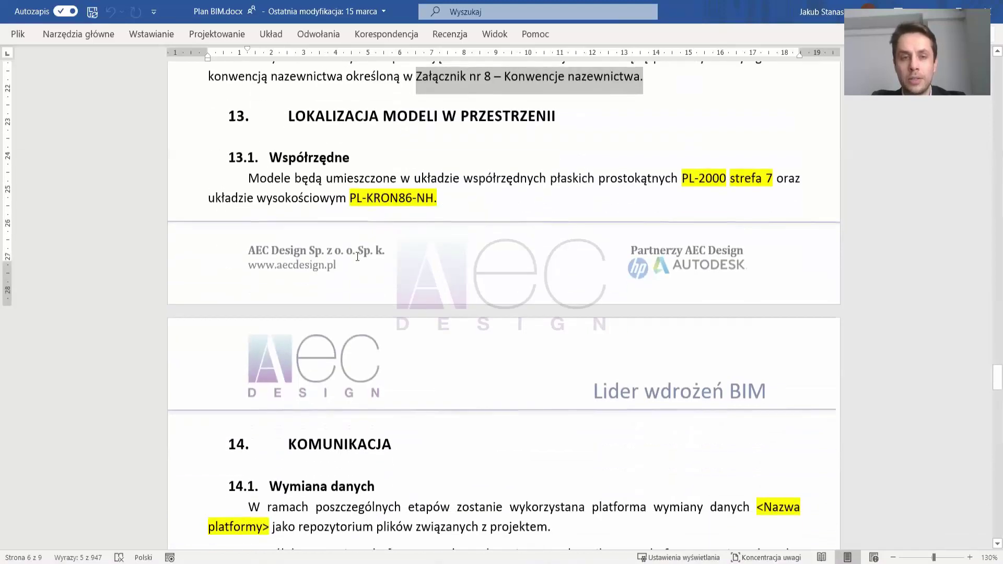
pyautogui.scroll(1, 356, 256)
pyautogui.scroll(-1, 357, 256)
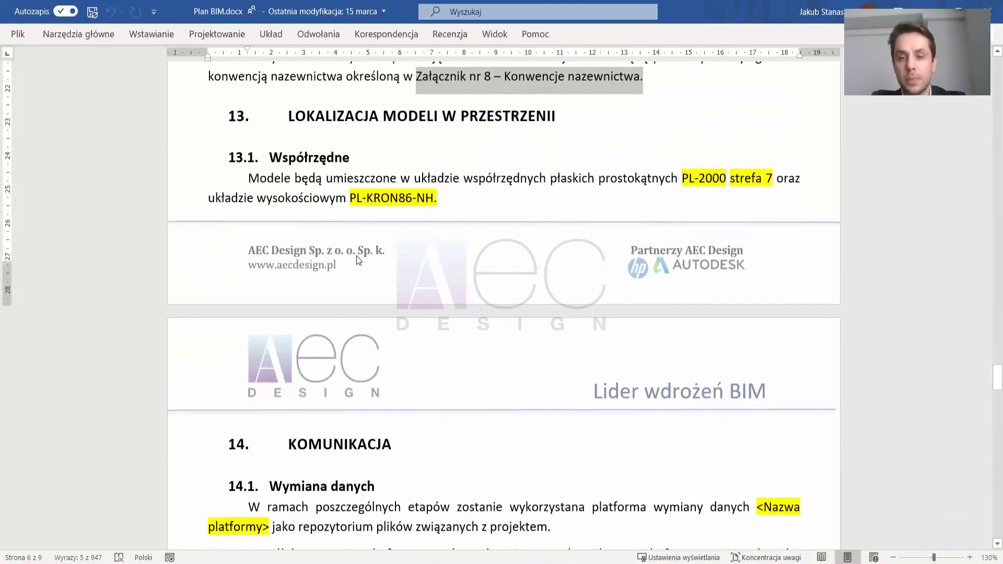
pyautogui.scroll(-1, 356, 255)
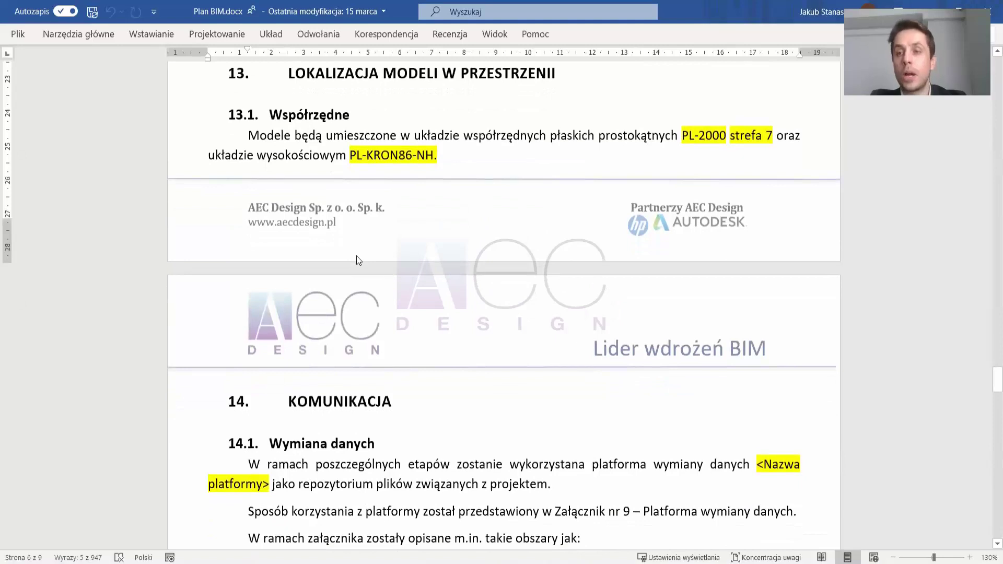
# Review section 14, KOMUNIKACJA, and select the reference to Załącznik nr 9 – Platforma wymiany danych in subsection 14.1.
pyautogui.scroll(-4, 353, 287)
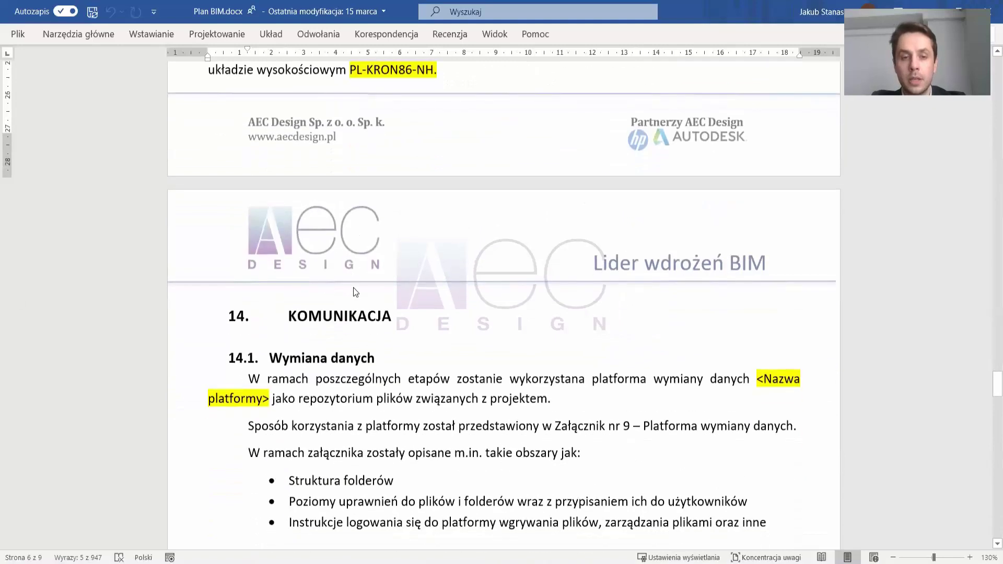
pyautogui.scroll(-2, 354, 287)
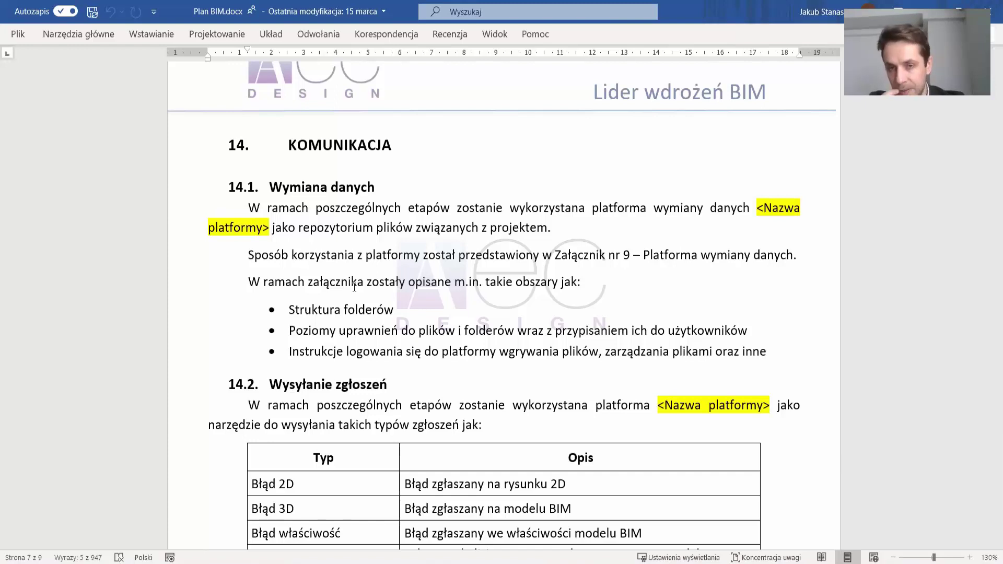
pyautogui.click(567, 257)
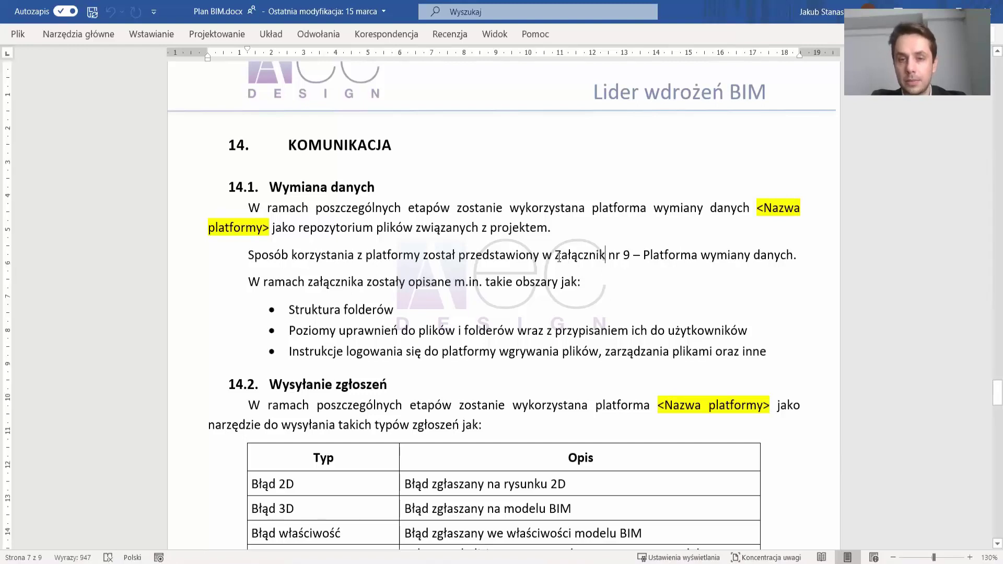
pyautogui.moveTo(567, 257); pyautogui.dragTo(792, 261)
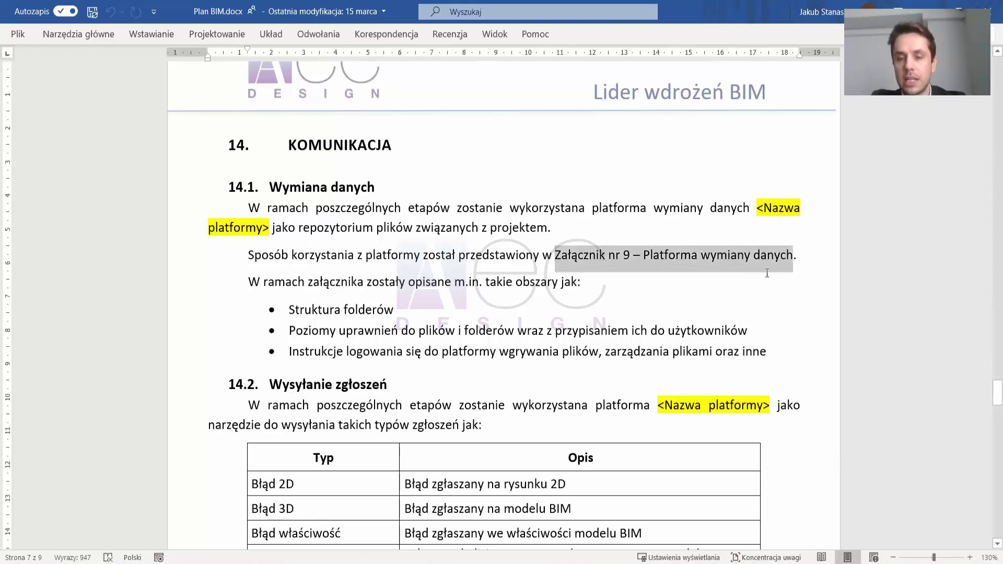
pyautogui.scroll(-1, 487, 326)
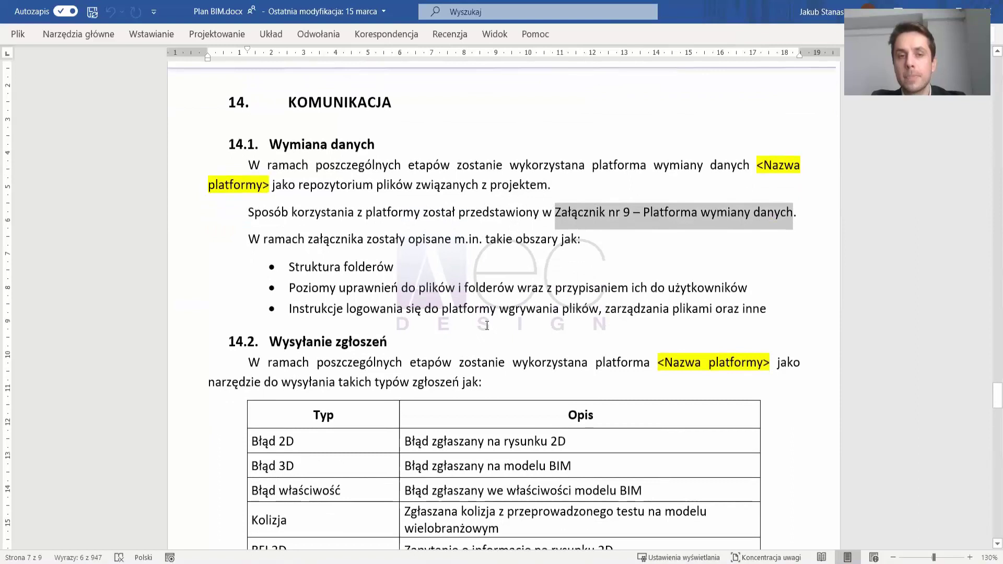
# Examine the bulleted list of attachment topics in subsection 14.1, and select the Załącznik nr 9 reference above it again.
pyautogui.click(406, 268)
pyautogui.scroll(-1, 404, 262)
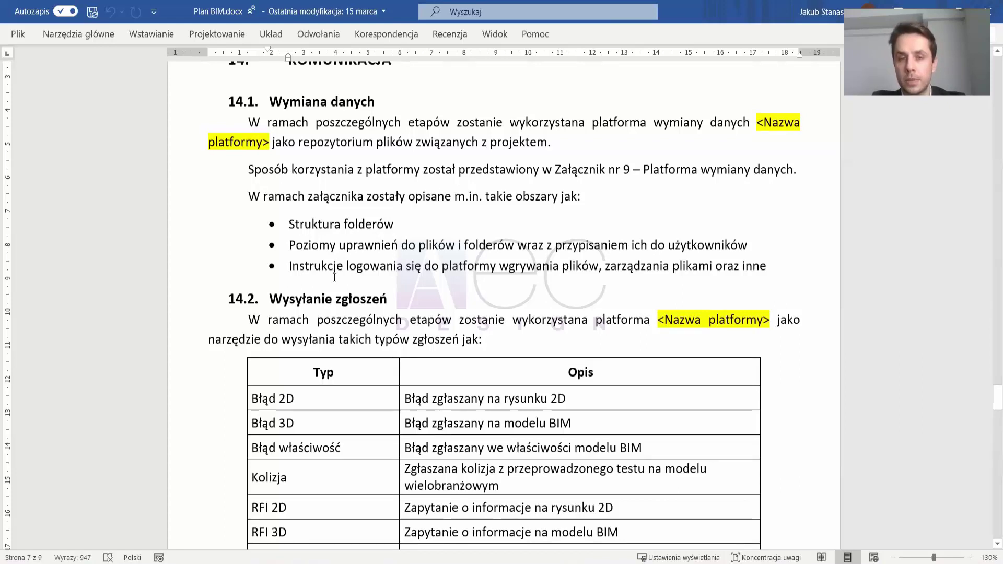
pyautogui.scroll(1, 334, 277)
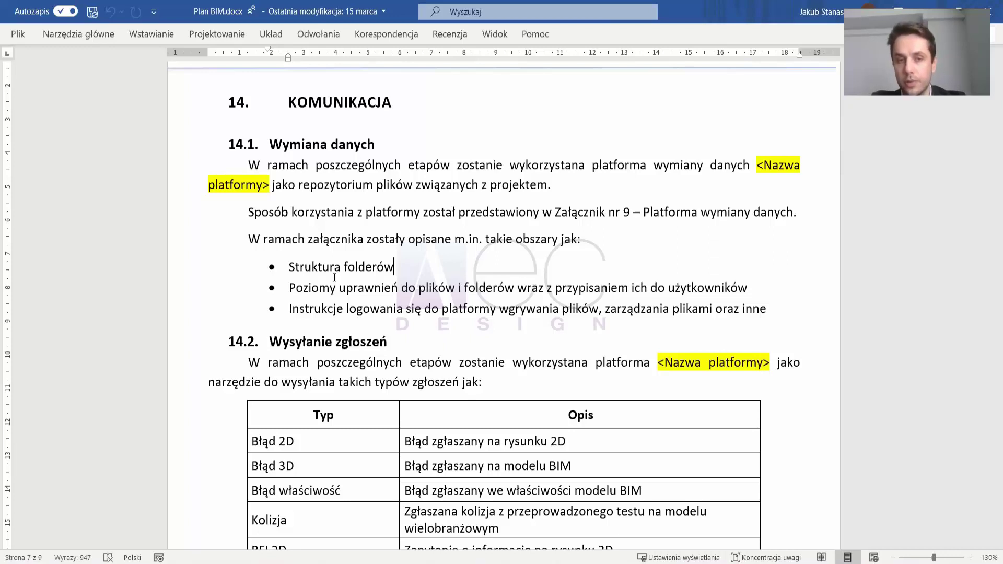
pyautogui.click(557, 212)
pyautogui.moveTo(557, 212); pyautogui.dragTo(580, 226)
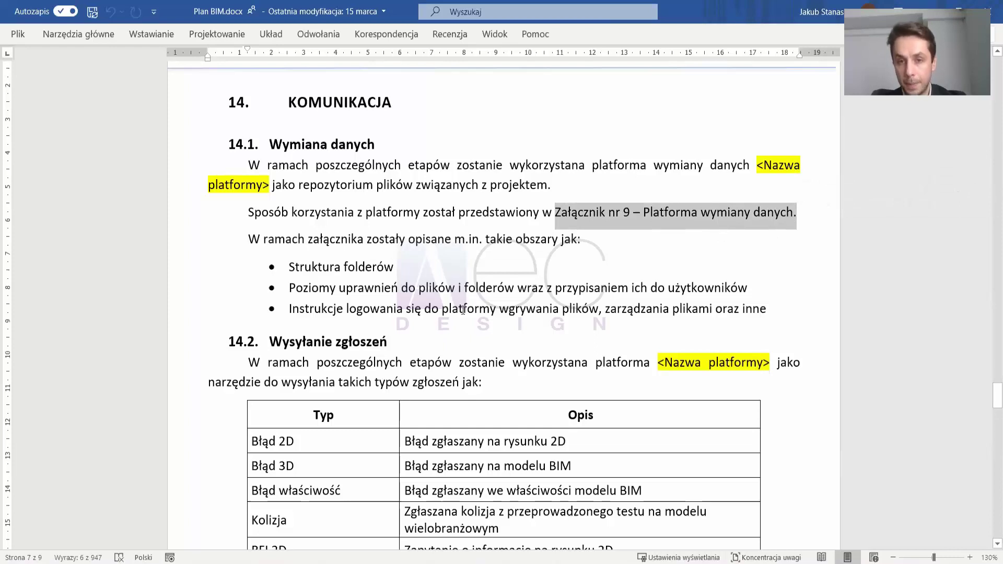
pyautogui.click(486, 288)
pyautogui.moveTo(559, 212); pyautogui.dragTo(631, 213)
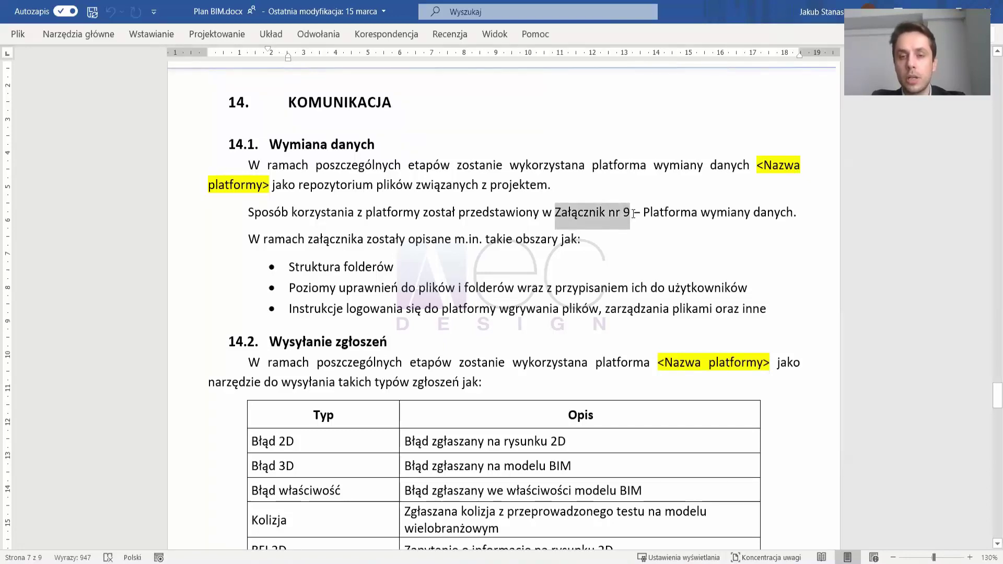
# Clear the selection and review subsection 14.2, Wysyłanie zgłoszeń, with its table of issue types and descriptions.
pyautogui.click(616, 237)
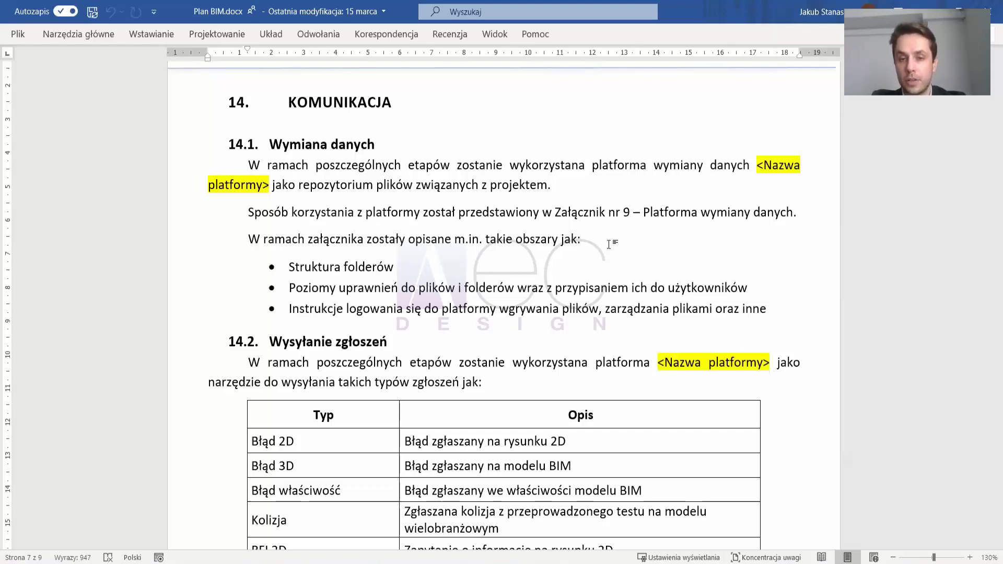
pyautogui.scroll(-1, 608, 244)
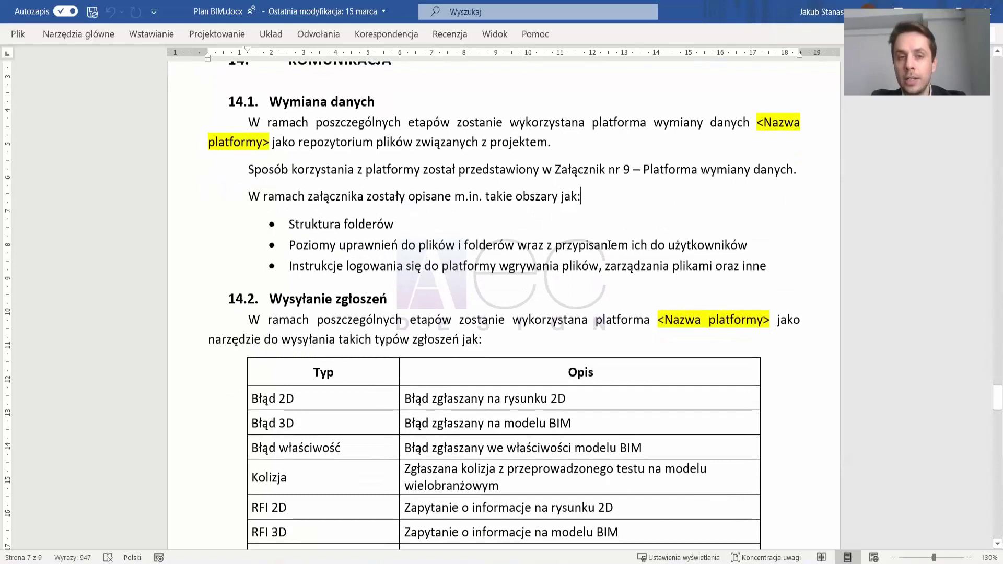
pyautogui.scroll(-2, 426, 311)
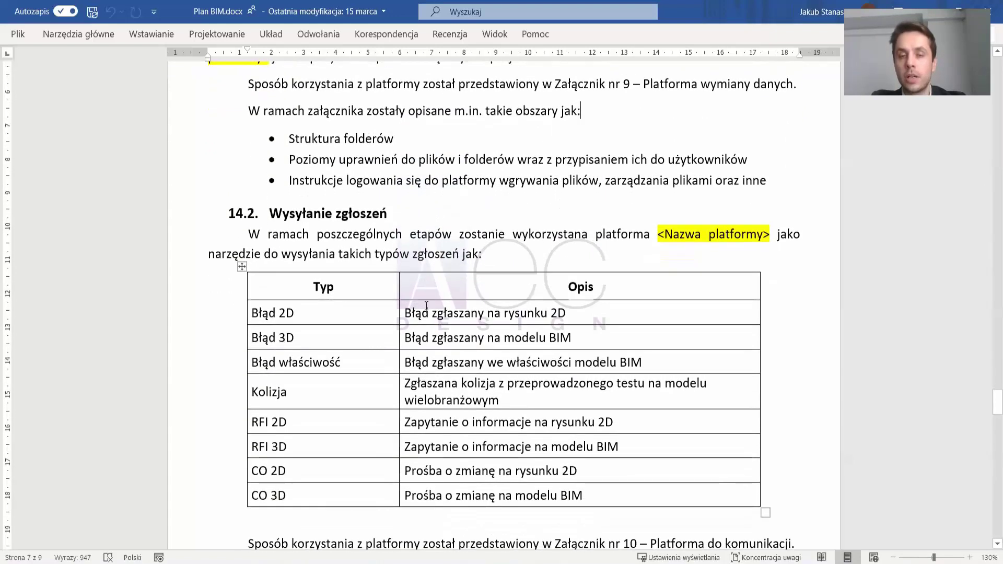
pyautogui.scroll(2, 426, 305)
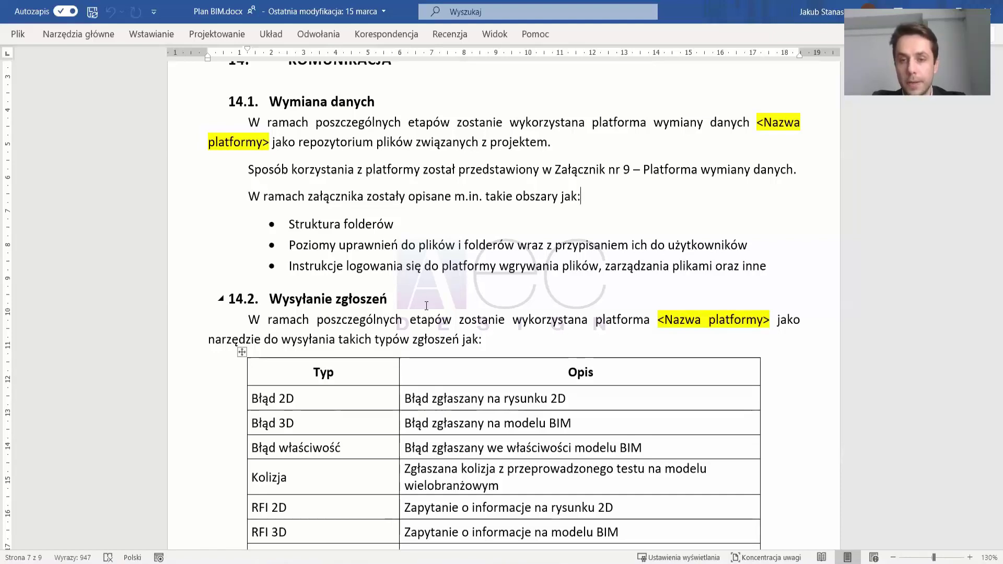
pyautogui.scroll(-3, 426, 306)
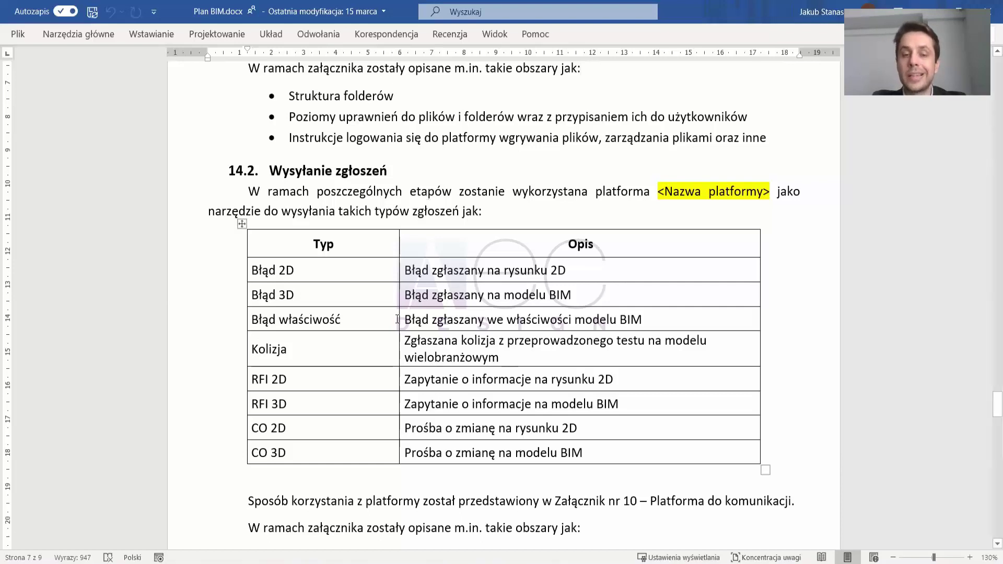
# Select the Załącznik nr 10 – Platforma do komunikacji reference and the bullet Poziomy uprawnień do zgłaszania uwag in turn, and clear the selection.
pyautogui.scroll(-1, 396, 319)
pyautogui.scroll(-3, 397, 319)
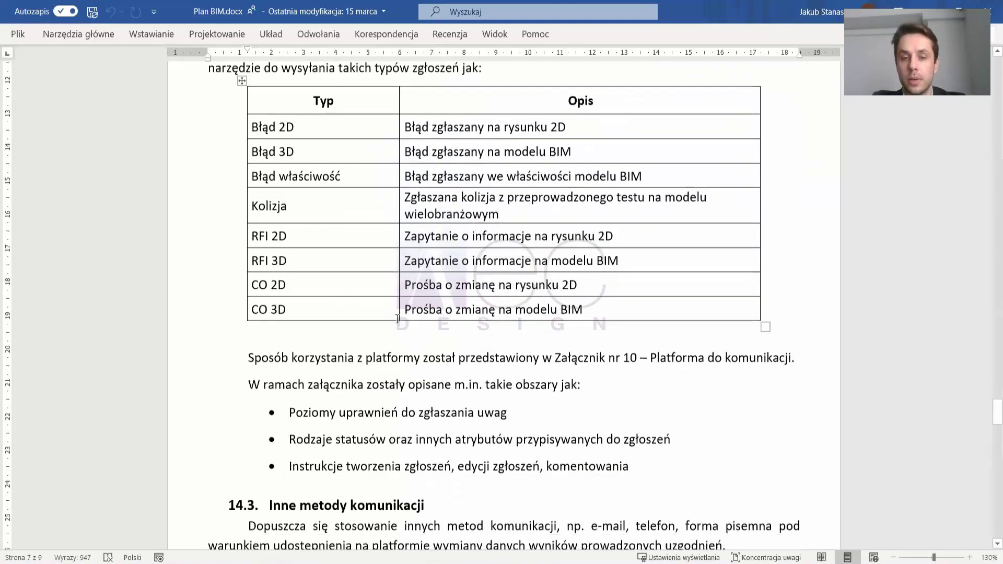
pyautogui.moveTo(546, 330); pyautogui.dragTo(771, 334)
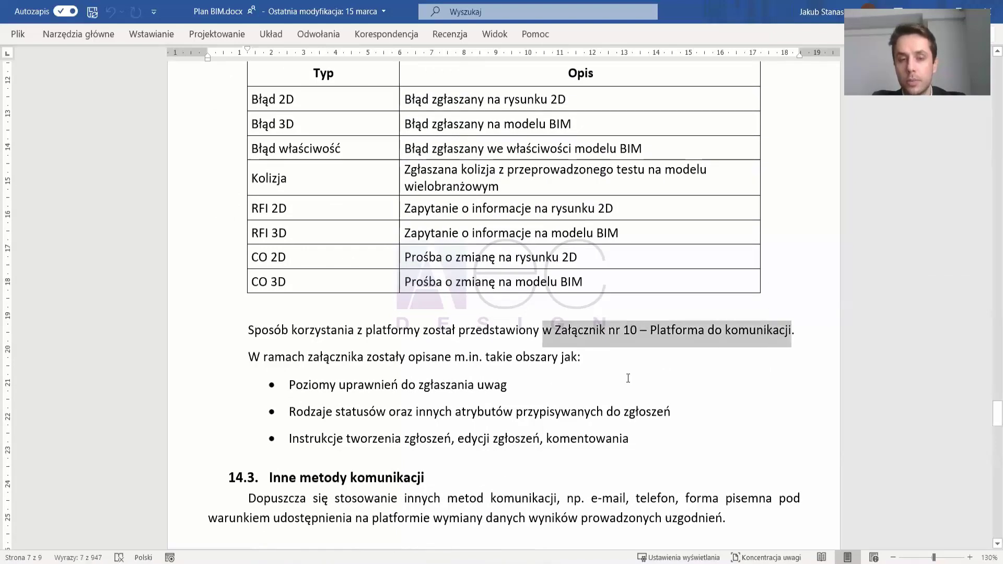
pyautogui.scroll(-1, 715, 383)
pyautogui.moveTo(517, 344); pyautogui.dragTo(320, 340)
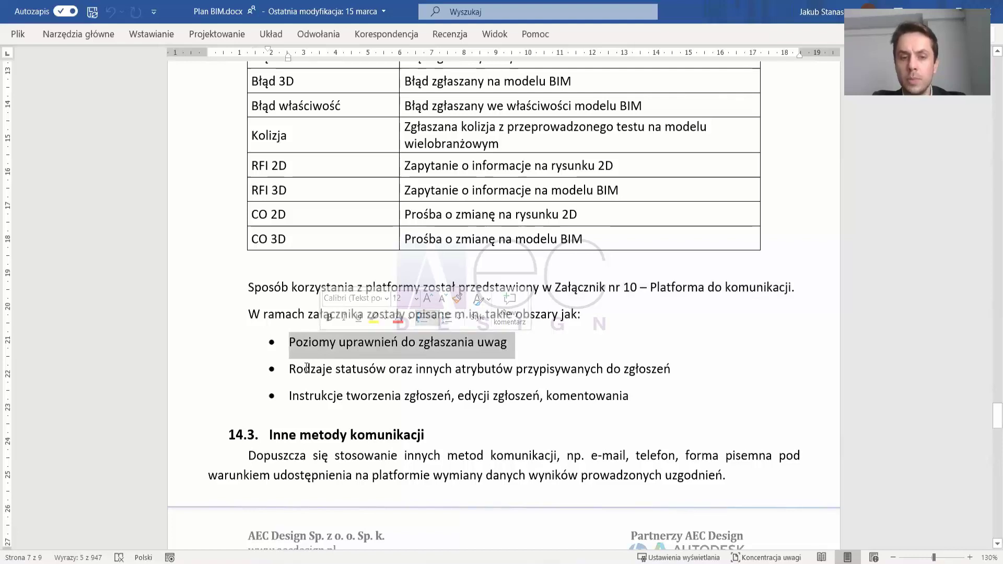
pyautogui.click(289, 368)
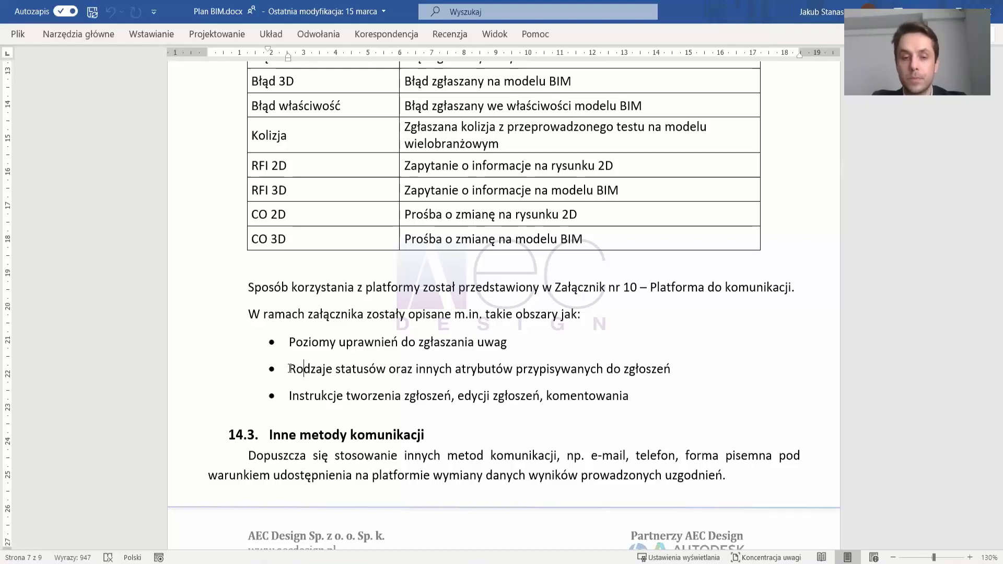
# Review subsection 14.3 on other communication methods with its e-mail table, and select XXXX_Temat in the Temat row.
pyautogui.scroll(-10, 316, 429)
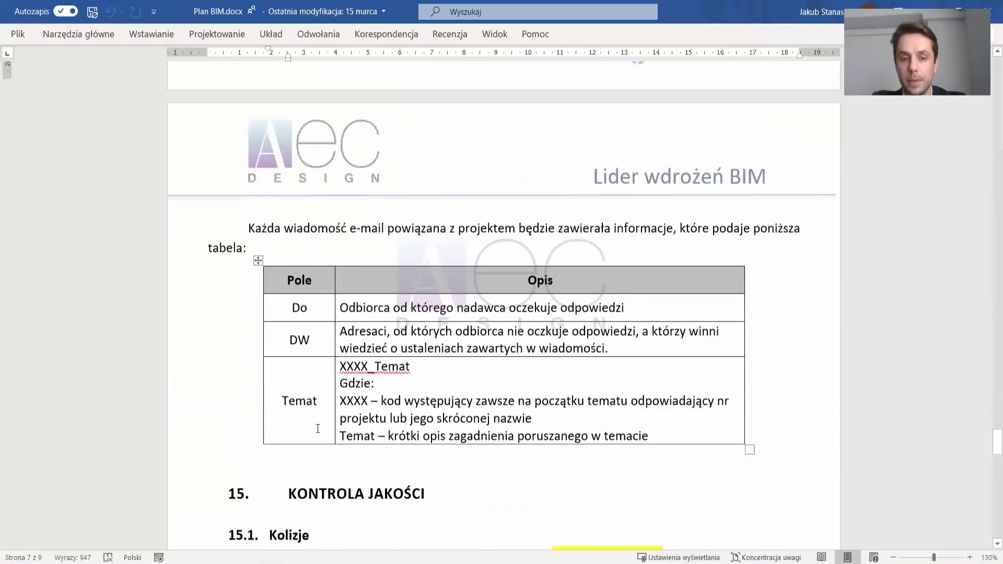
pyautogui.scroll(3, 362, 213)
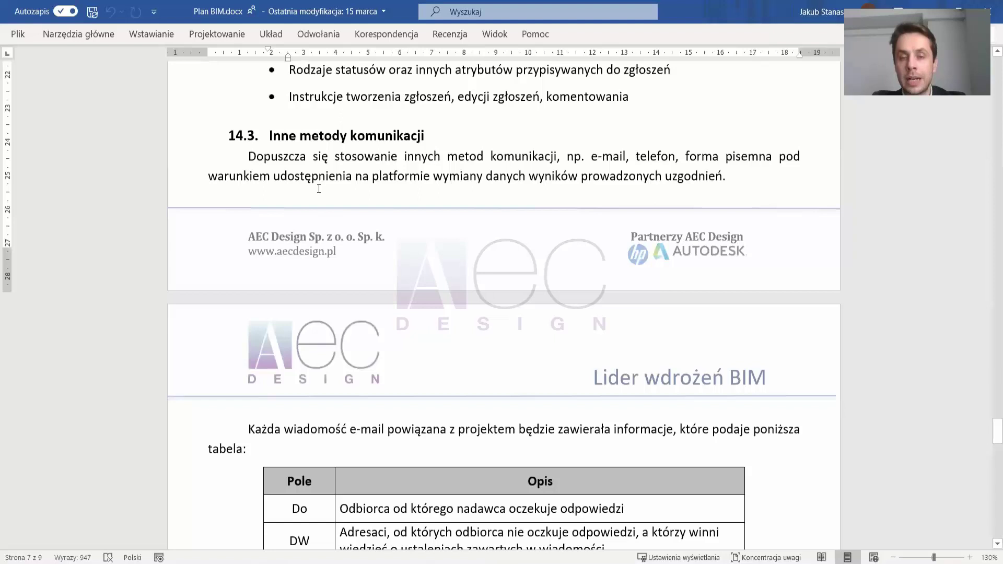
pyautogui.scroll(-3, 316, 197)
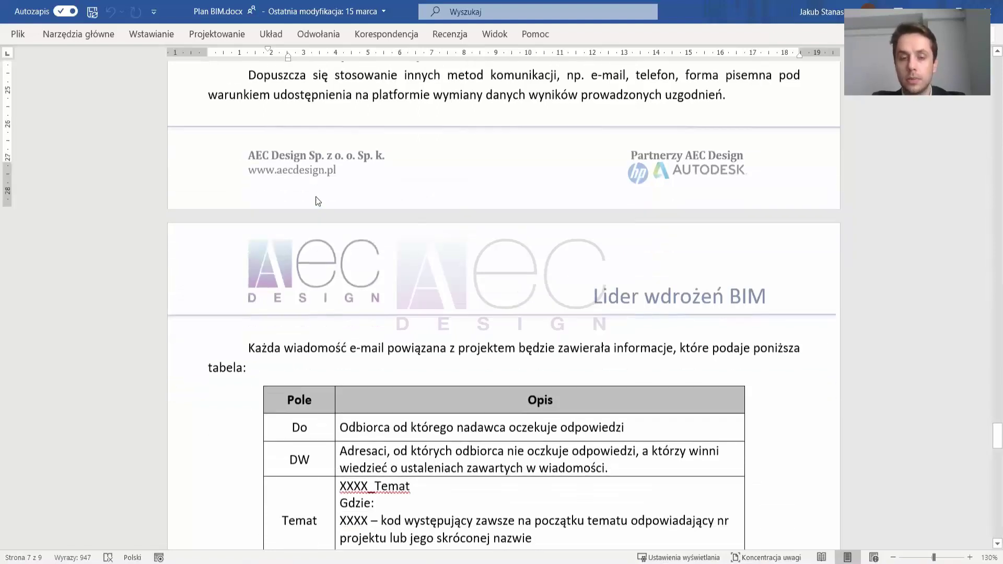
pyautogui.scroll(-1, 316, 196)
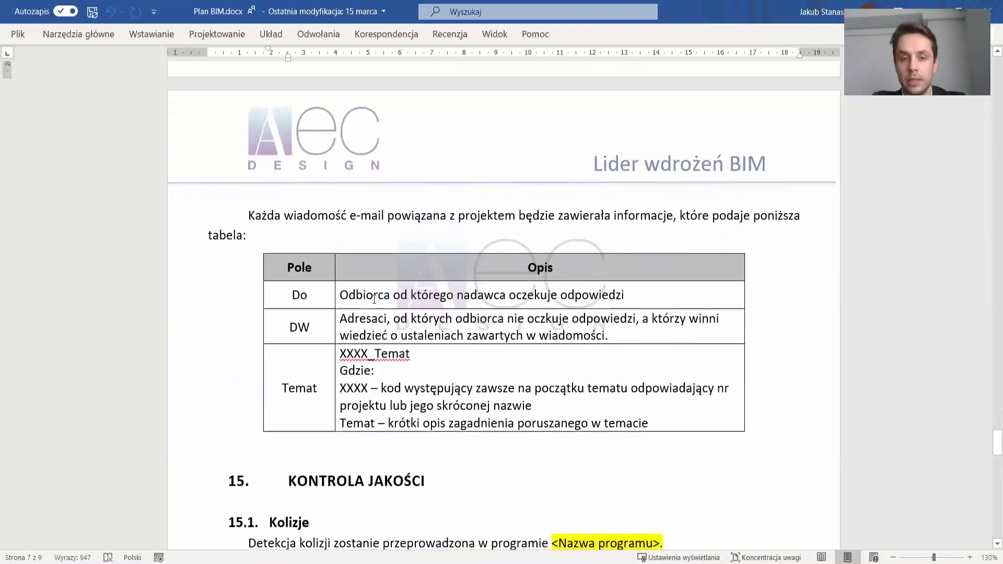
pyautogui.scroll(2, 343, 230)
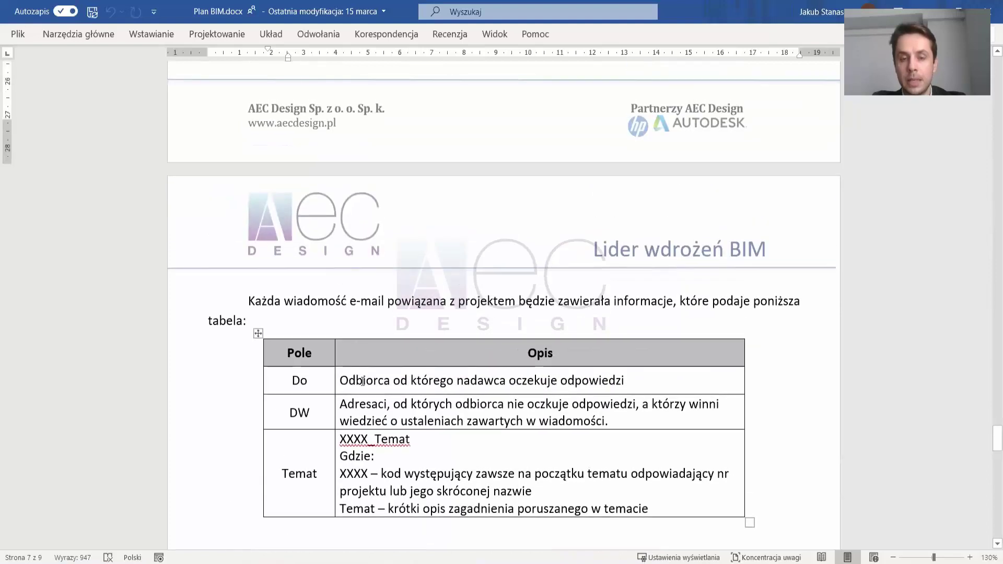
pyautogui.scroll(-3, 363, 381)
pyautogui.moveTo(417, 311); pyautogui.dragTo(343, 311)
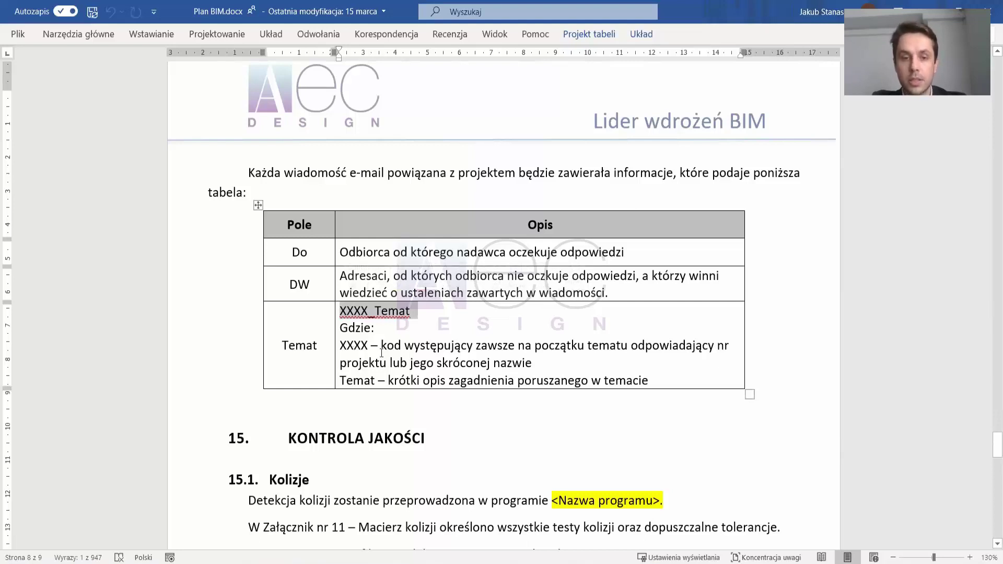
# Review subsection 15.1, Kolizje, and place the cursor before Macierz kolizji in the Załącznik nr 11 reference.
pyautogui.scroll(-3, 382, 353)
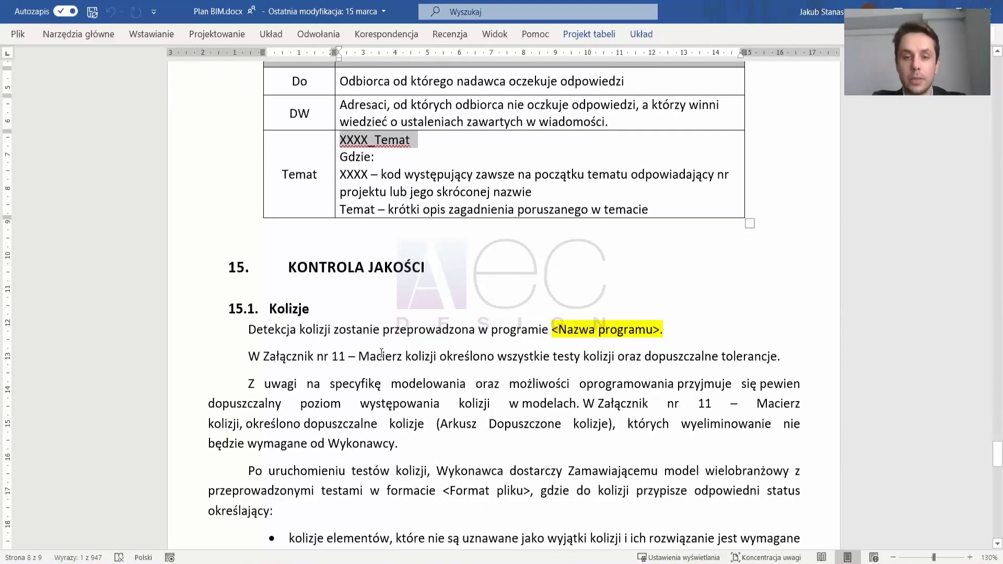
pyautogui.scroll(-1, 382, 353)
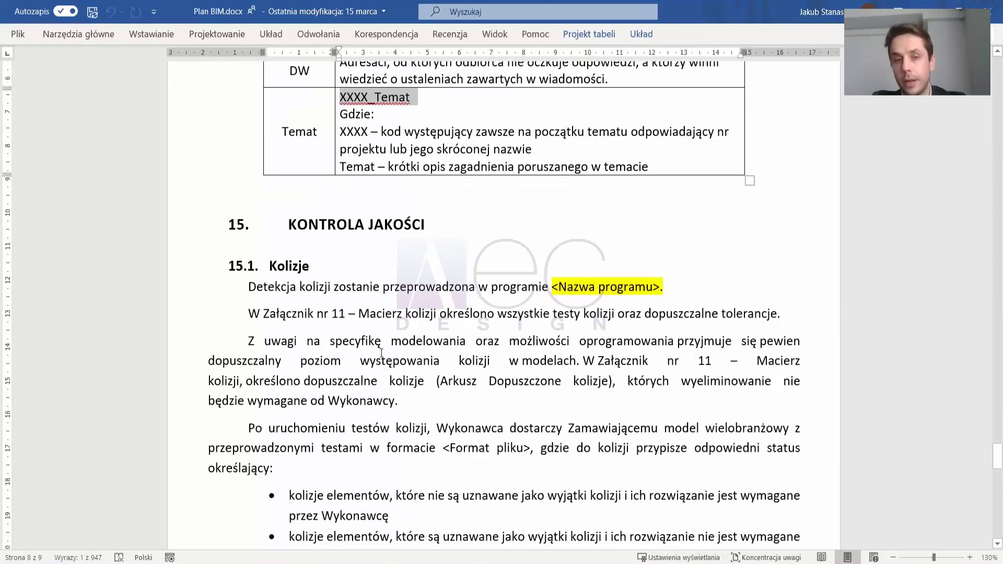
pyautogui.scroll(-2, 381, 353)
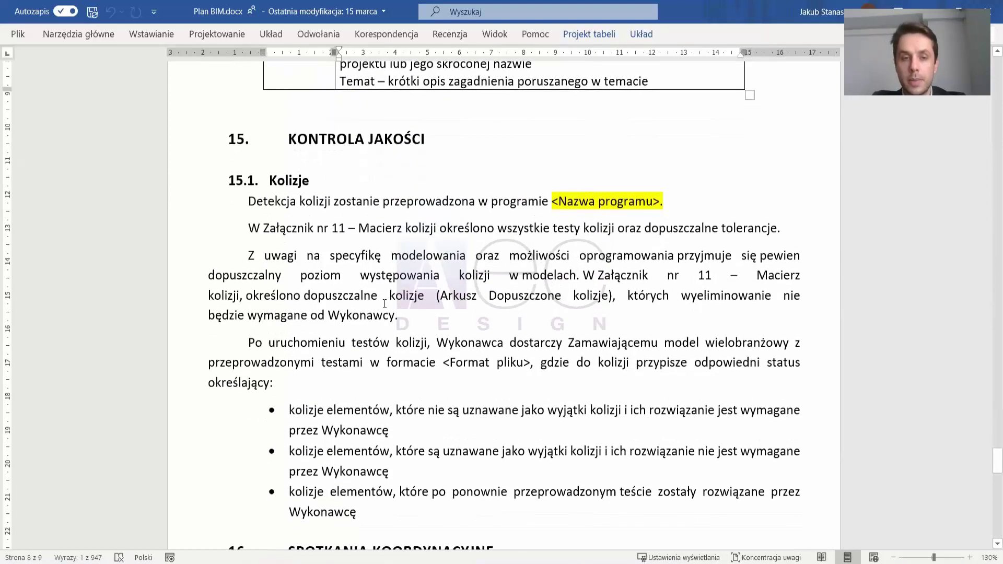
pyautogui.click(358, 294)
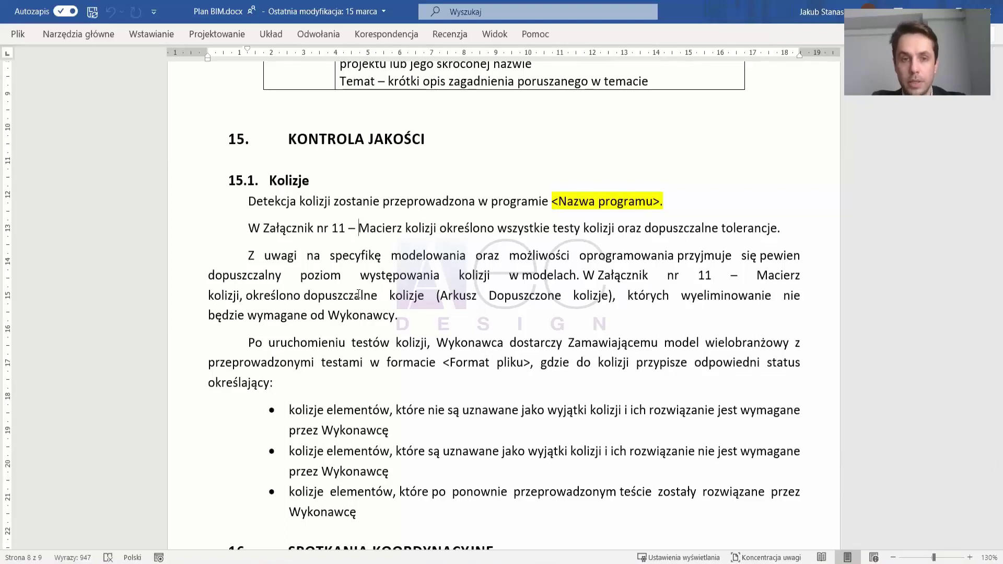
pyautogui.scroll(-1, 359, 294)
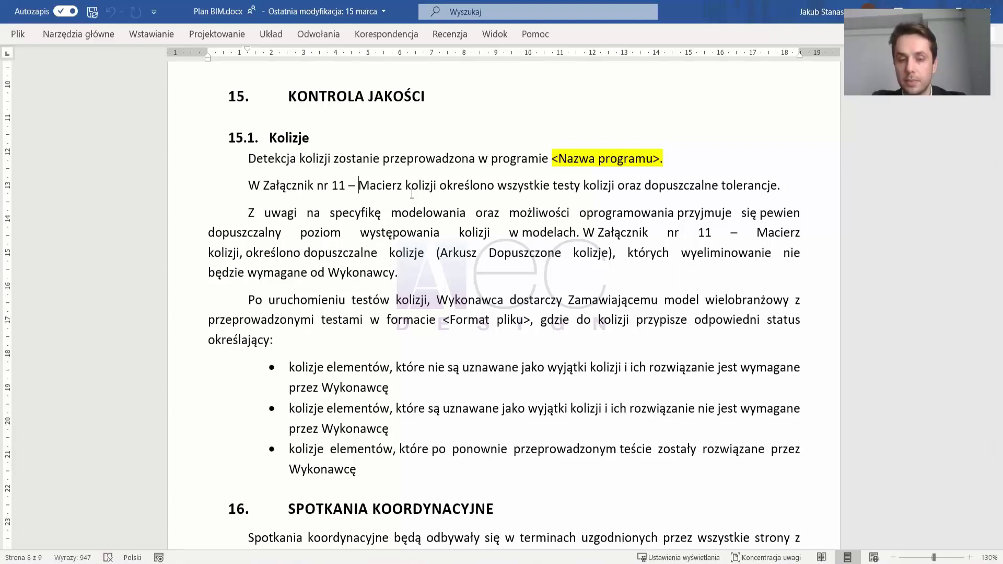
# Switch to the Excel workbook Załącznik nr 11 - Macierz kolizji.xlsx and view the start of the Clash Detection Matrix sheet.
pyautogui.moveTo(230, 563)
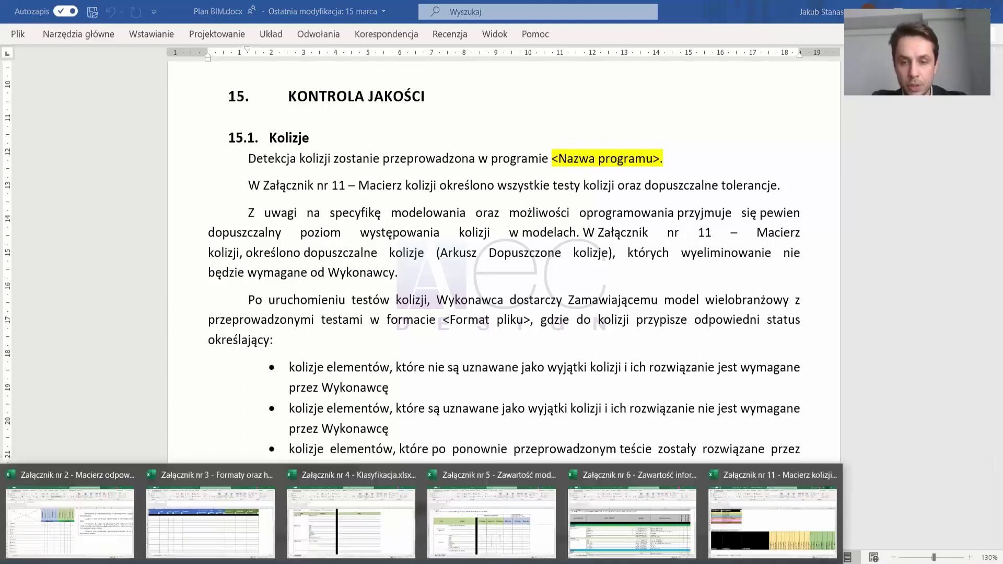
pyautogui.click(772, 522)
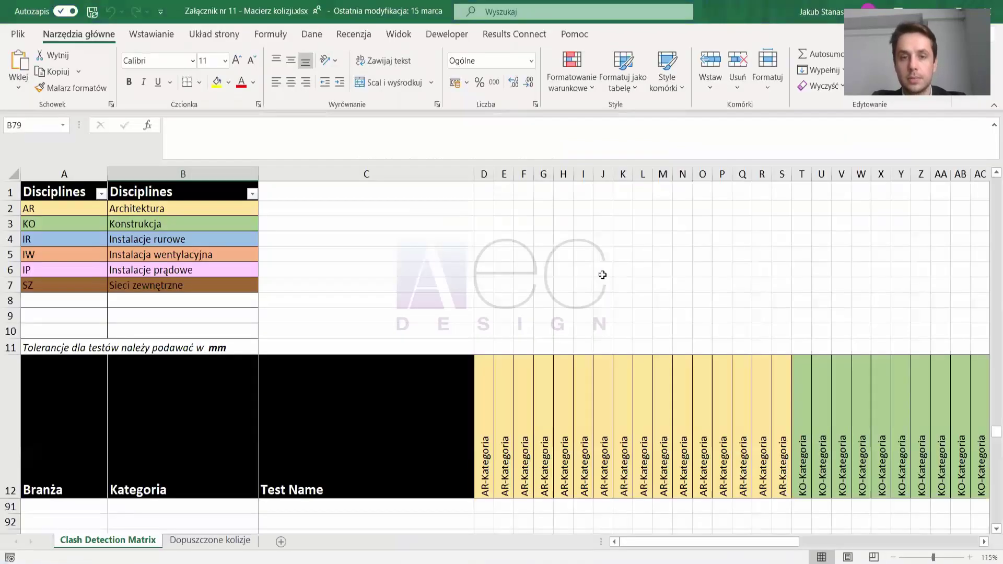
pyautogui.scroll(-2, 588, 289)
pyautogui.scroll(20, 498, 308)
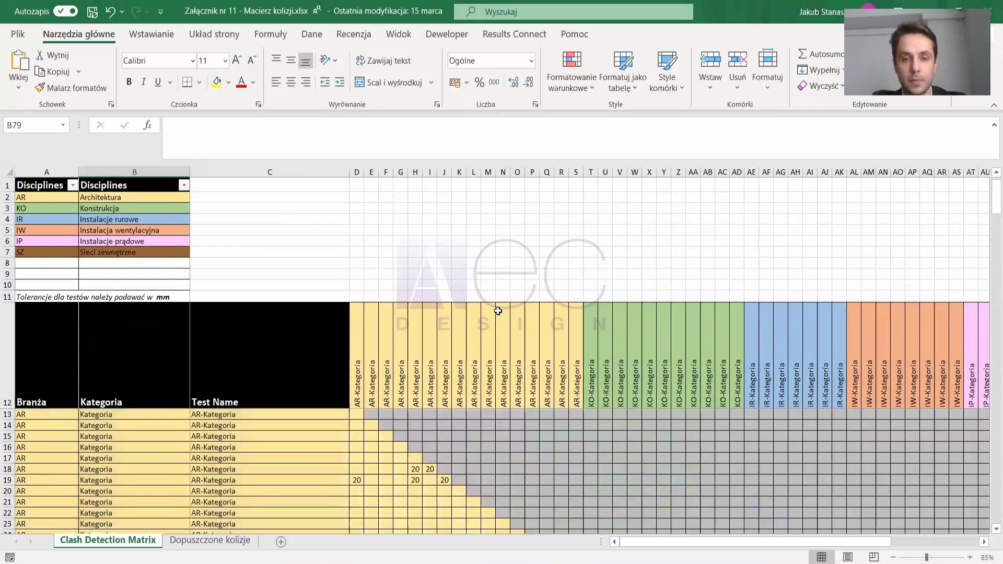
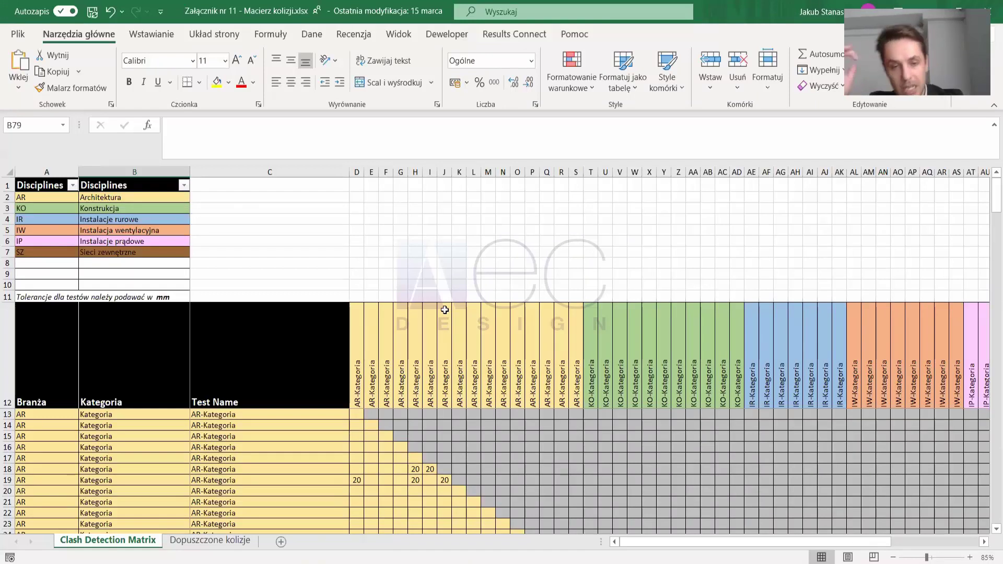
# Examine the clash test tolerances in the matrix, from the AR rows through the KO rows to the IR and IW rows.
pyautogui.scroll(-3, 435, 323)
pyautogui.scroll(3, 432, 324)
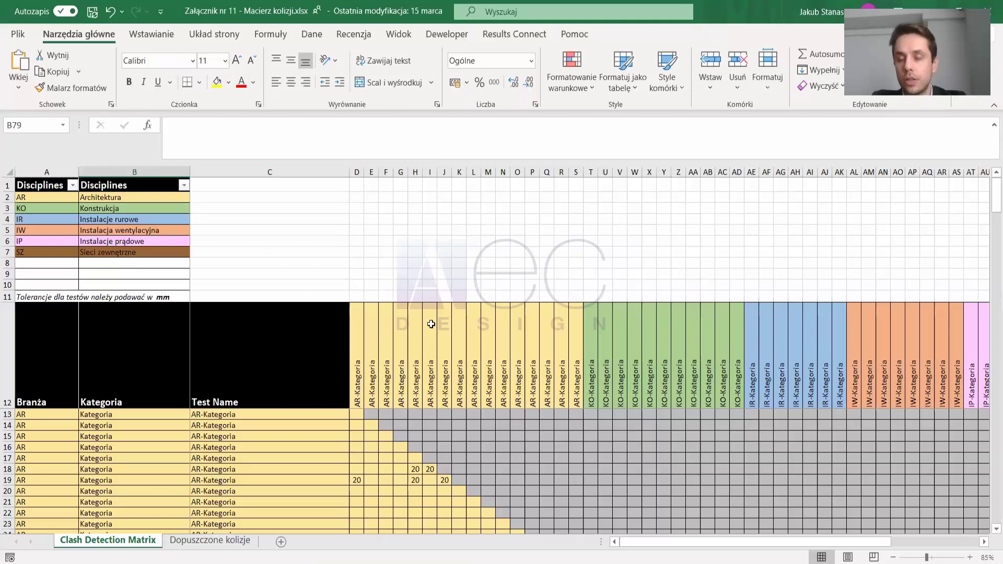
pyautogui.scroll(-3, 430, 324)
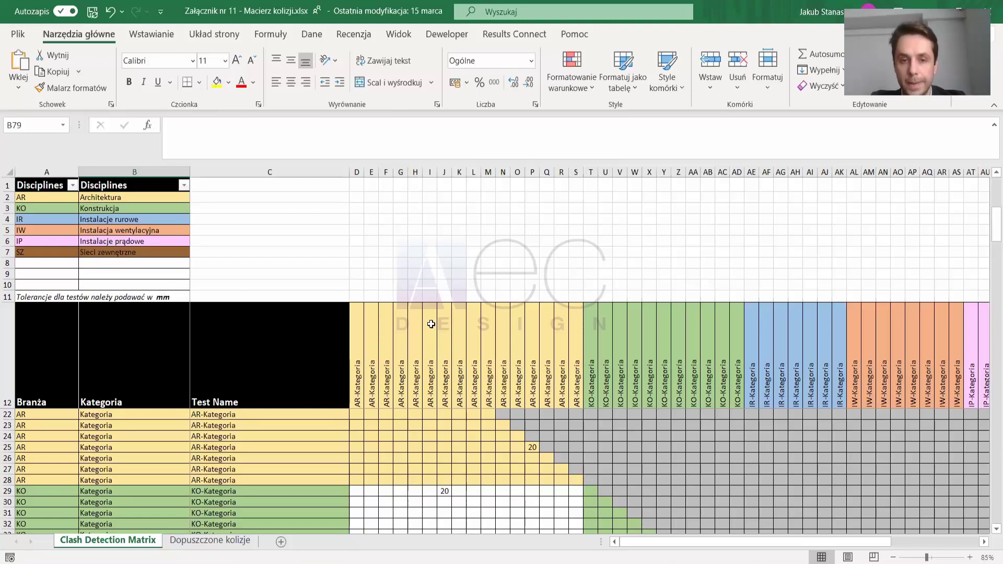
pyautogui.scroll(-5, 539, 386)
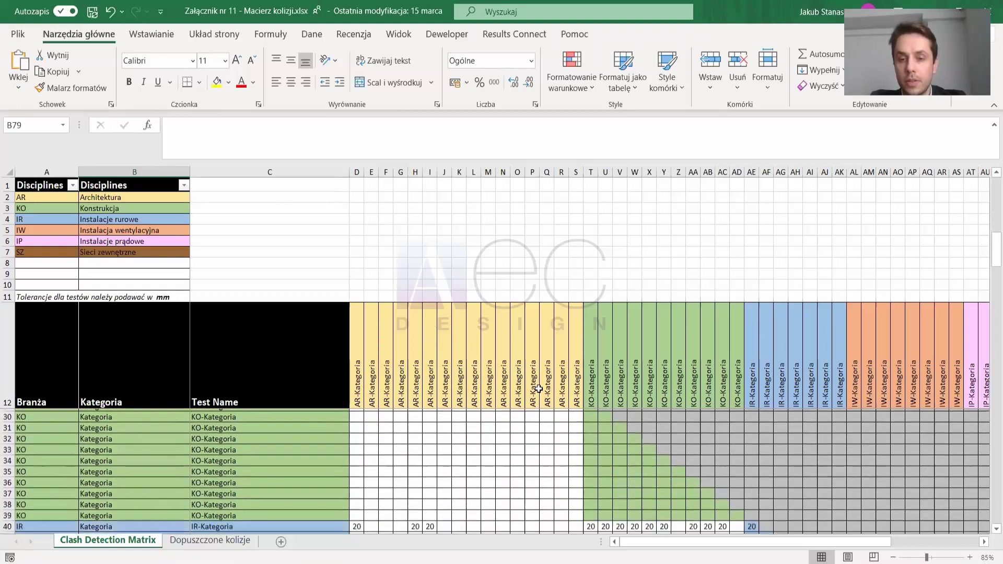
pyautogui.scroll(-1, 535, 413)
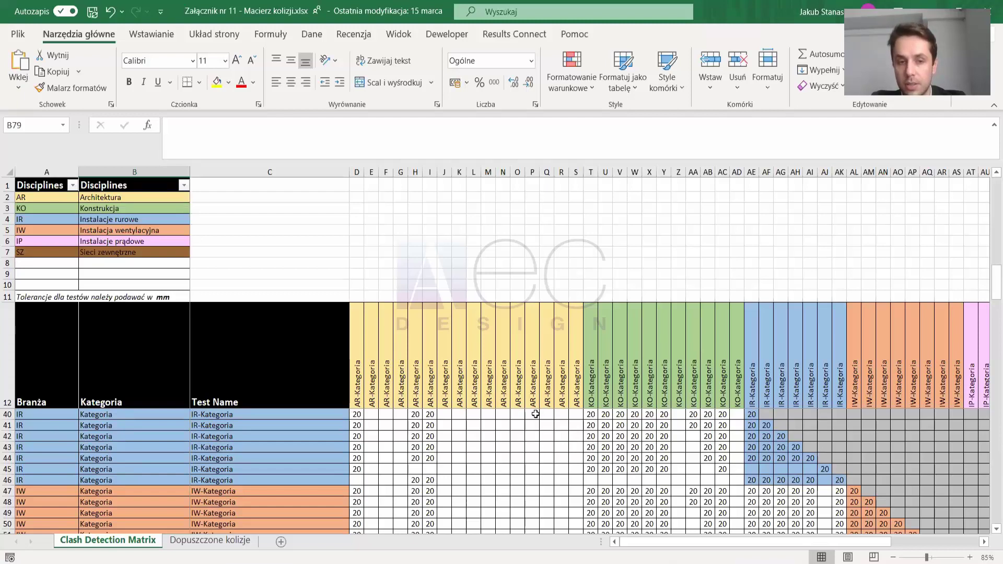
# Trace the IR–KO tests in the matrix and fill cell T43 with yellow.
pyautogui.moveTo(315, 457); pyautogui.dragTo(593, 460)
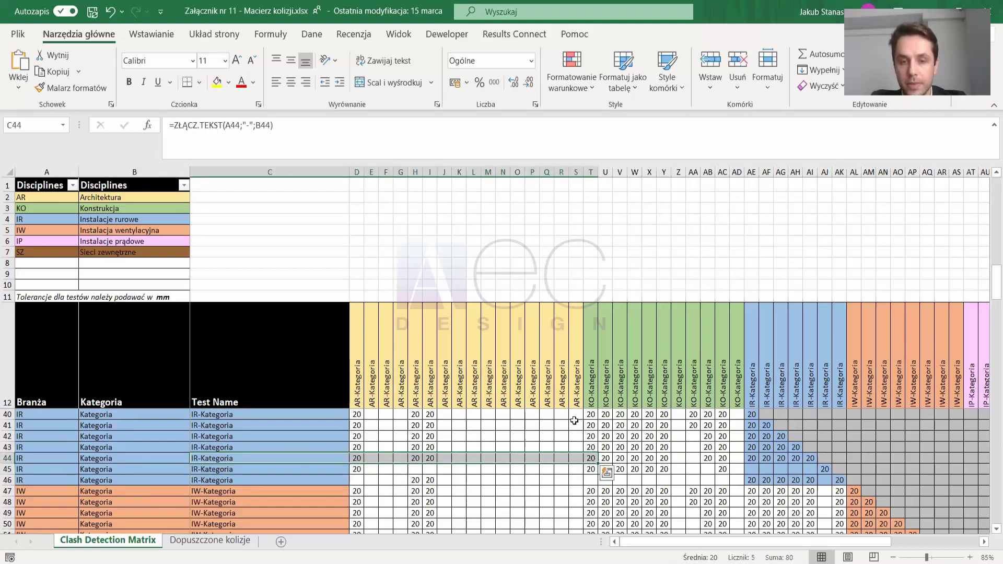
pyautogui.moveTo(589, 413); pyautogui.dragTo(590, 447)
pyautogui.click(590, 447)
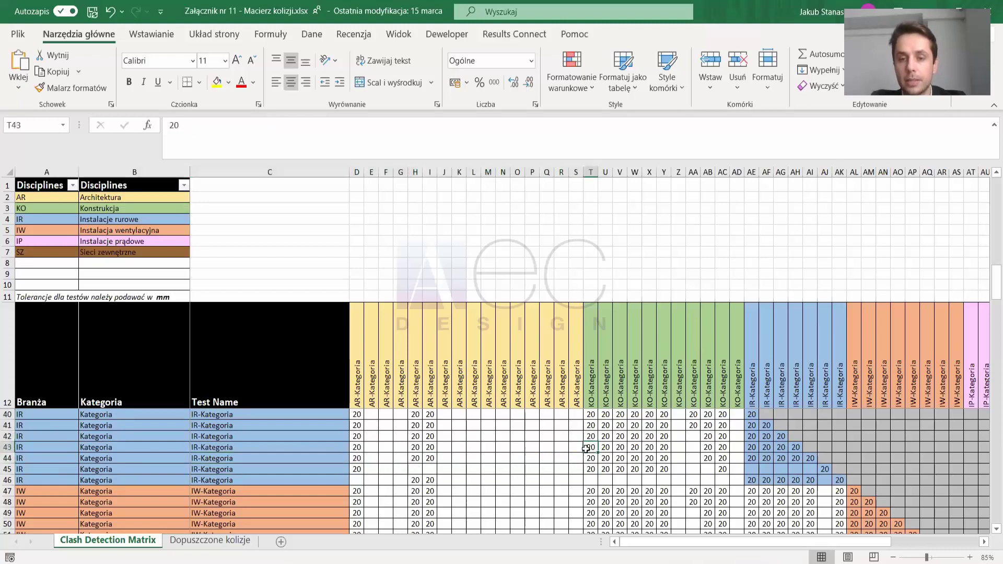
pyautogui.click(216, 82)
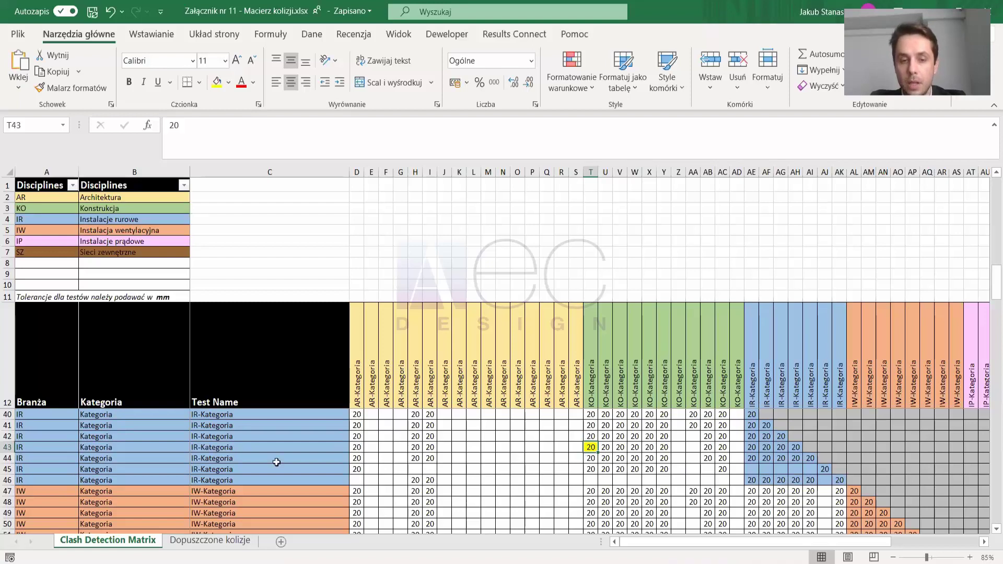
# Look at the Dopuszczone kolizje sheet, and switch back to Plan BIM.docx in Word.
pyautogui.click(224, 542)
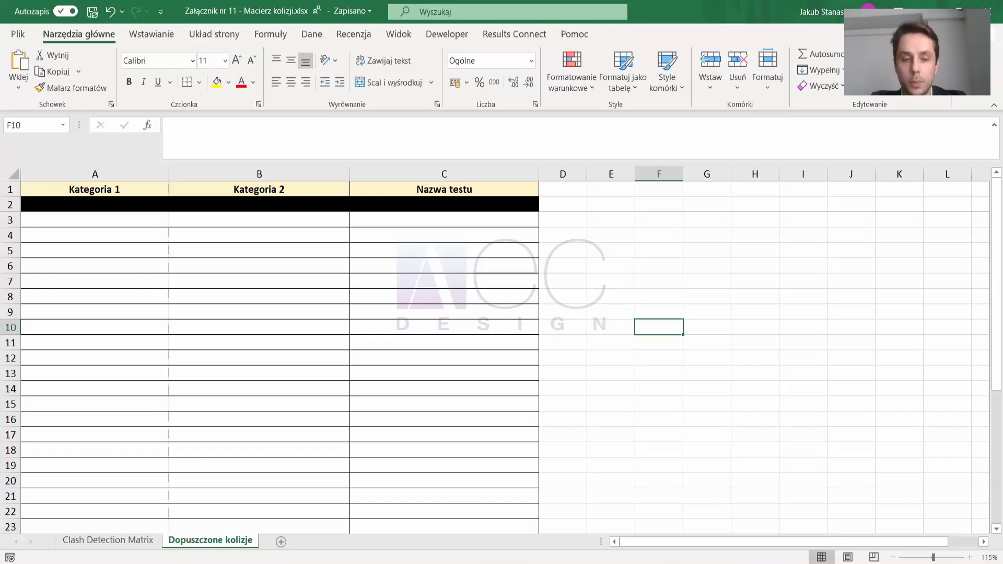
pyautogui.moveTo(282, 563)
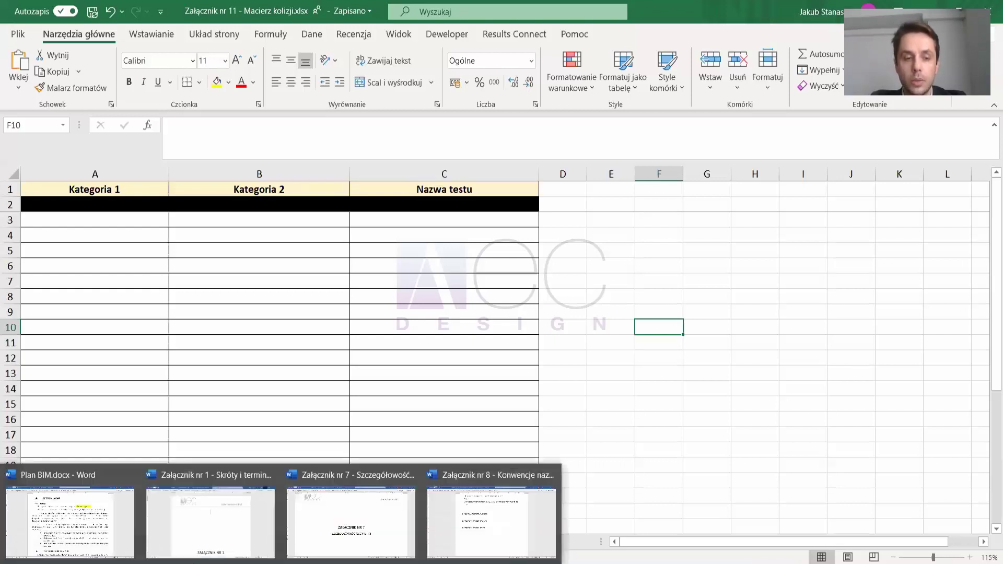
pyautogui.click(86, 528)
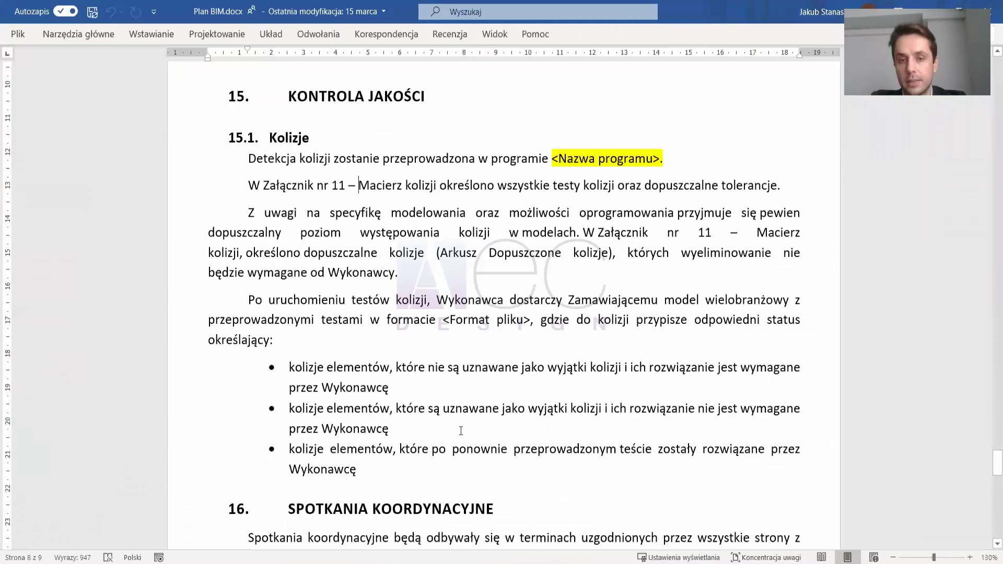
# Select the three collision status bullets in subsection 15.1, and clear the selection while reviewing section 16, SPOTKANIA KOORDYNACYJNE.
pyautogui.scroll(-1, 461, 431)
pyautogui.moveTo(359, 424); pyautogui.dragTo(291, 328)
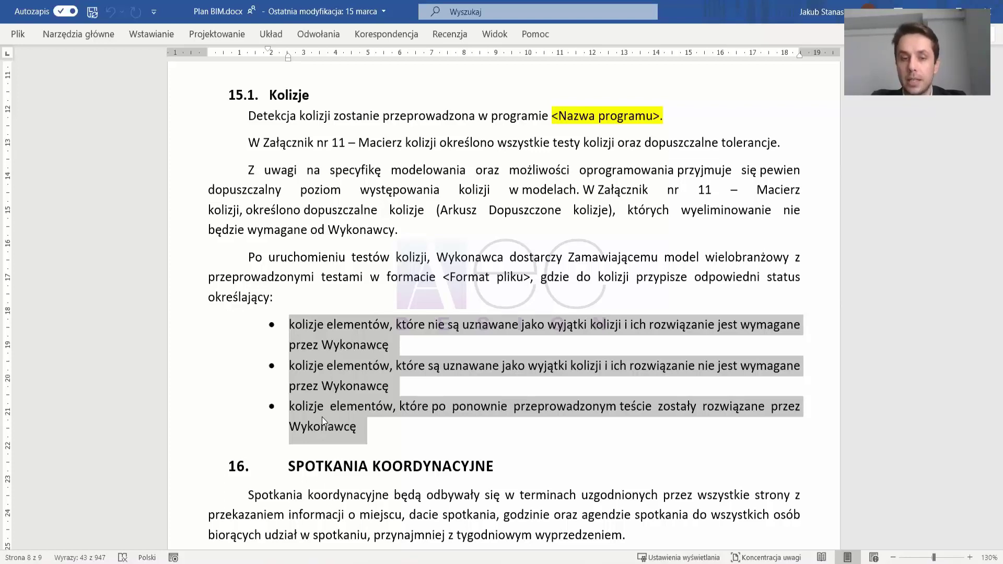
pyautogui.scroll(-6, 322, 417)
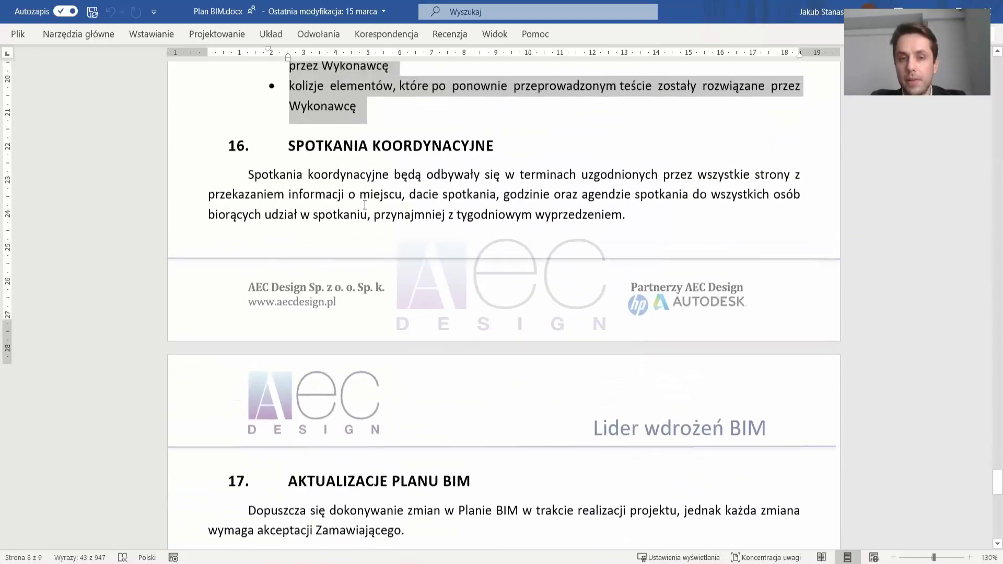
pyautogui.scroll(1, 365, 204)
pyautogui.click(363, 256)
# Review section 17, AKTUALIZACJE PLANU BIM, and select the full list of attachments 1 to 11 in section 18, clearing the selection at the end.
pyautogui.scroll(-2, 330, 271)
pyautogui.scroll(-3, 330, 271)
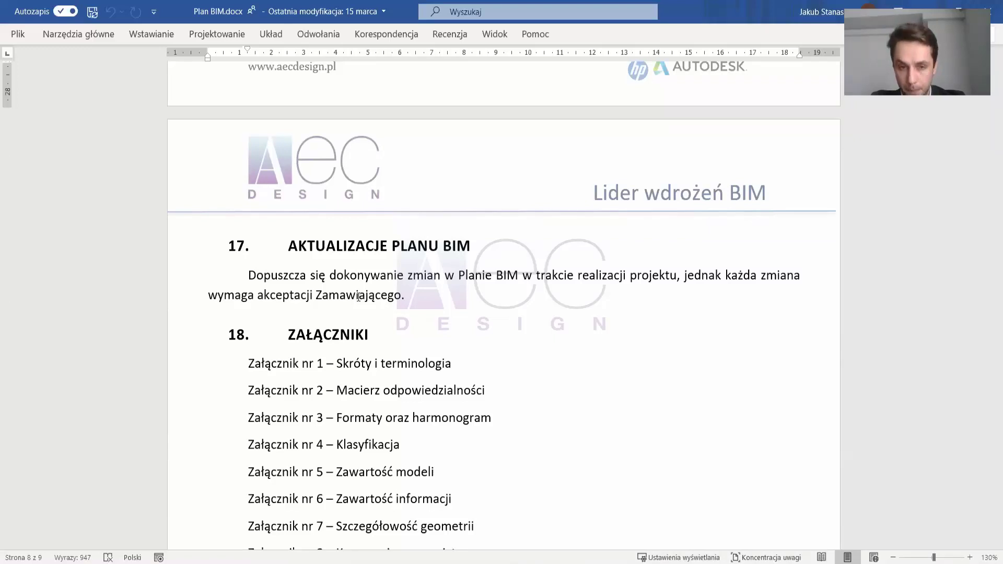
pyautogui.scroll(-3, 314, 411)
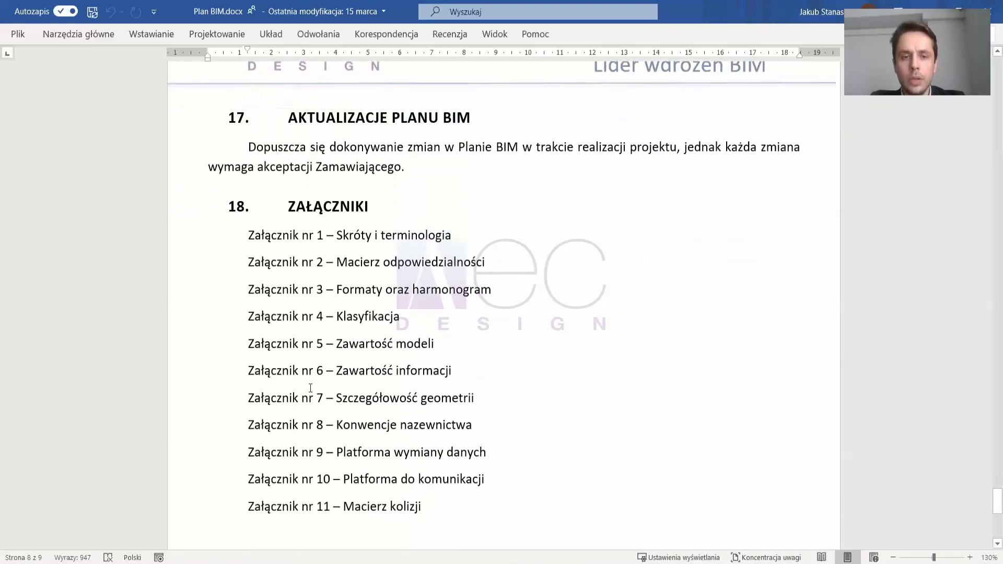
pyautogui.moveTo(428, 516); pyautogui.dragTo(237, 242)
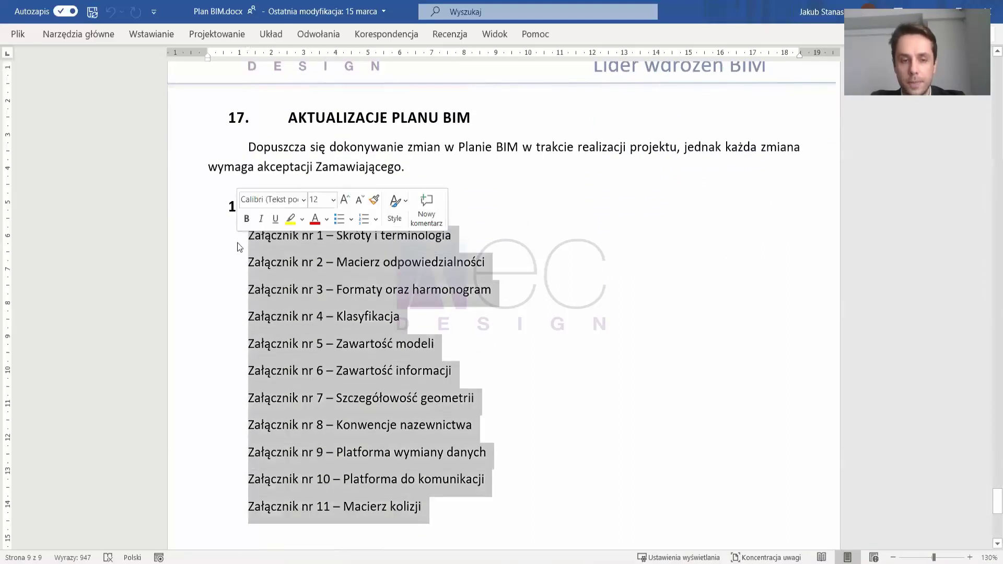
pyautogui.click(467, 489)
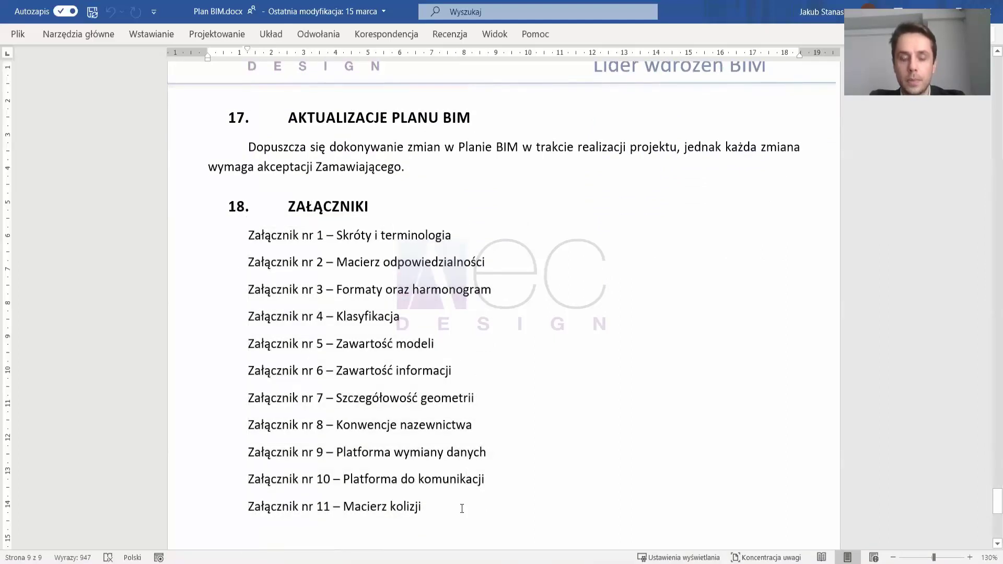